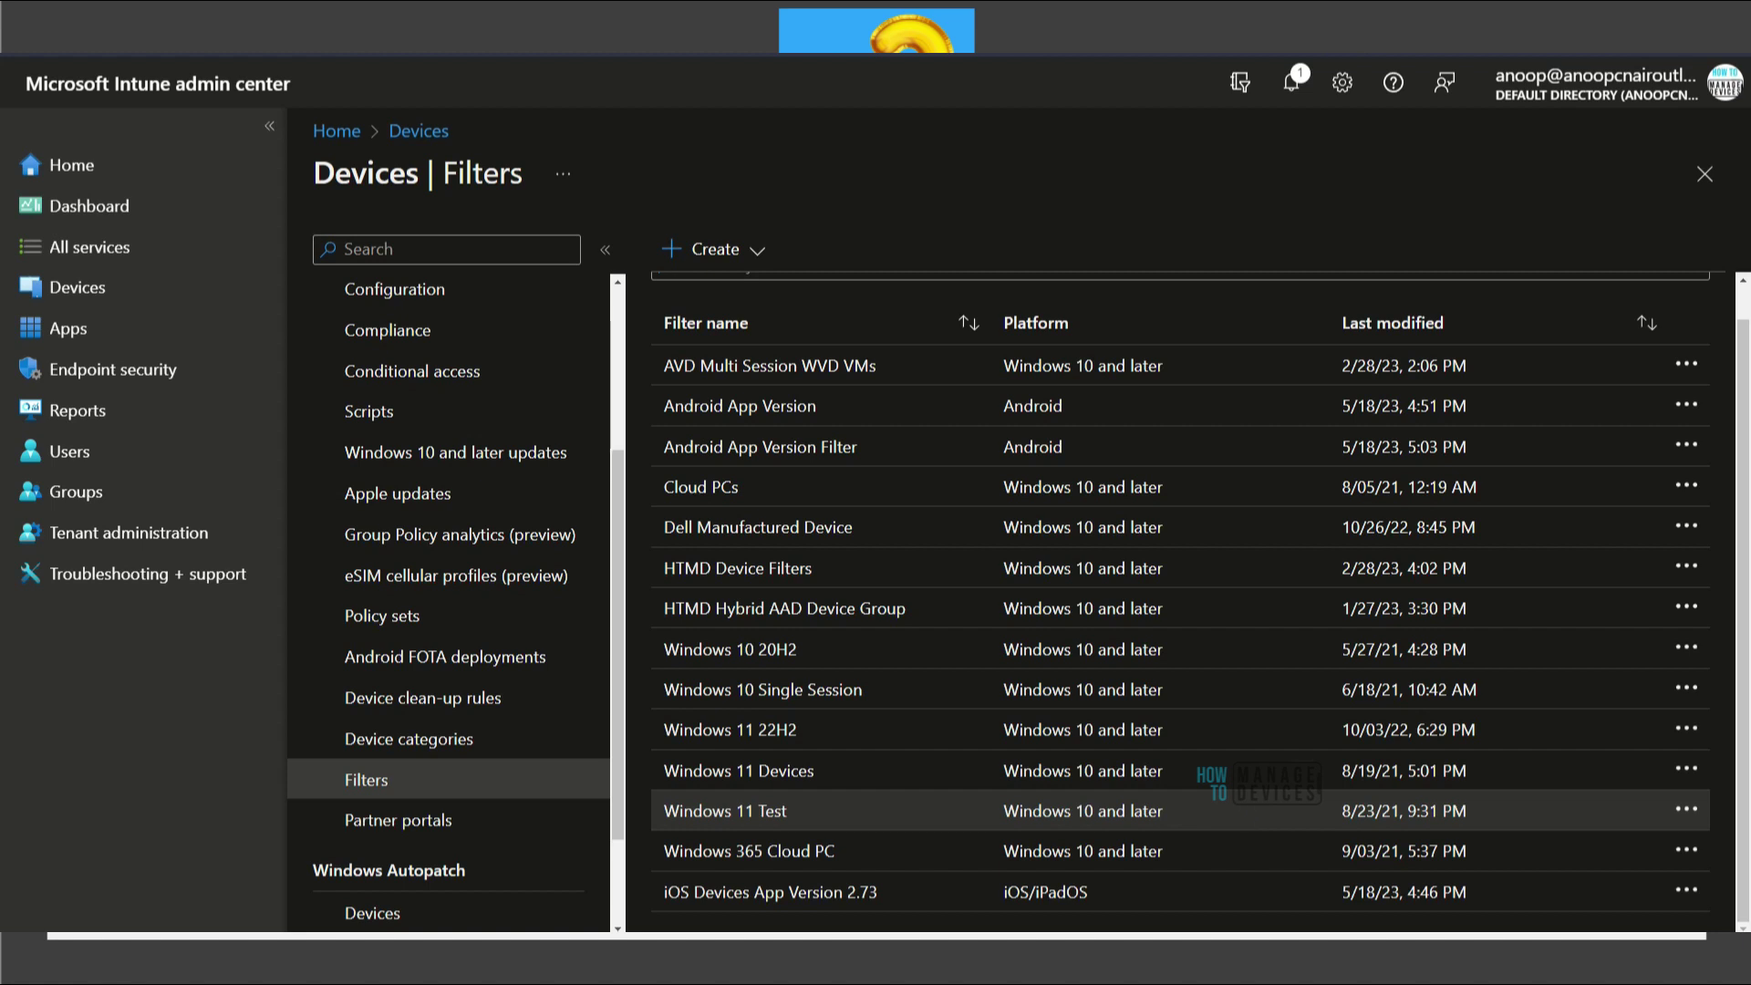
{"action": "left_click_drag", "start_coordinate": [34, 98], "coordinate": [278, 95]}
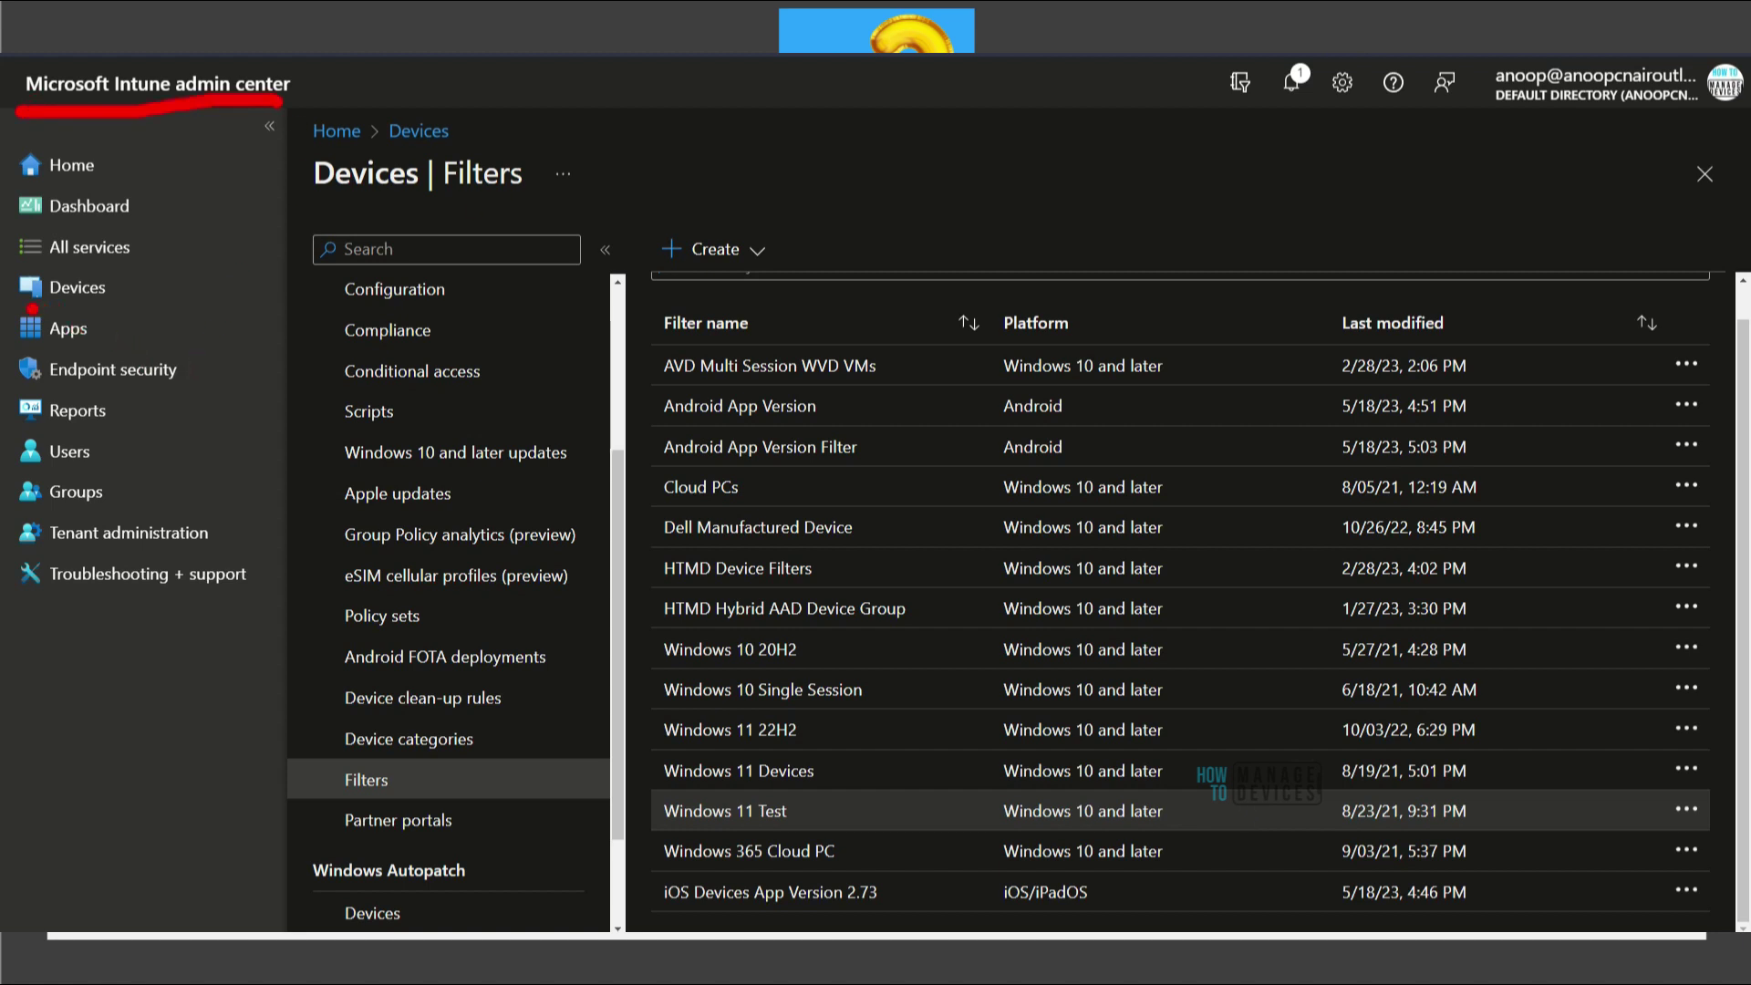
{"action": "mouse_move", "coordinate": [27, 308]}
{"action": "left_mouse_down"}
{"action": "mouse_move", "coordinate": [110, 311]}
{"action": "mouse_move", "coordinate": [137, 270]}
{"action": "mouse_move", "coordinate": [28, 262]}
{"action": "mouse_move", "coordinate": [10, 305]}
{"action": "left_mouse_up"}
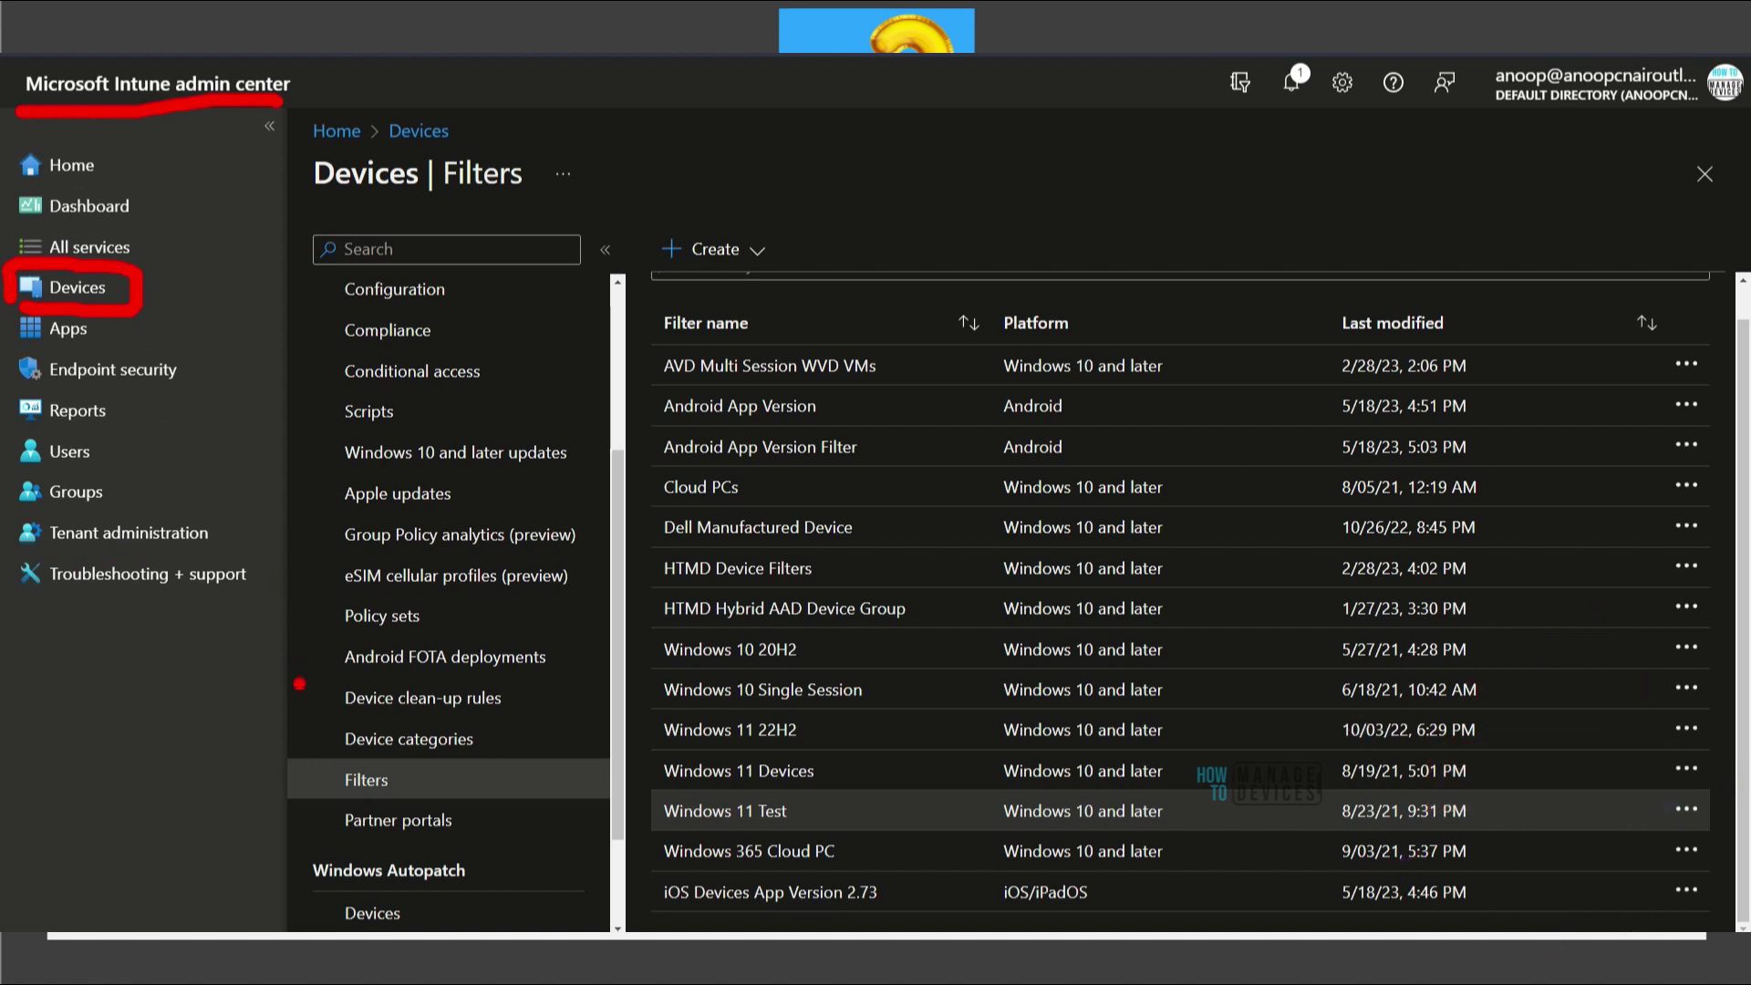
{"action": "mouse_move", "coordinate": [303, 806]}
{"action": "left_mouse_down"}
{"action": "mouse_move", "coordinate": [424, 808]}
{"action": "mouse_move", "coordinate": [454, 777]}
{"action": "mouse_move", "coordinate": [310, 755]}
{"action": "left_mouse_up"}
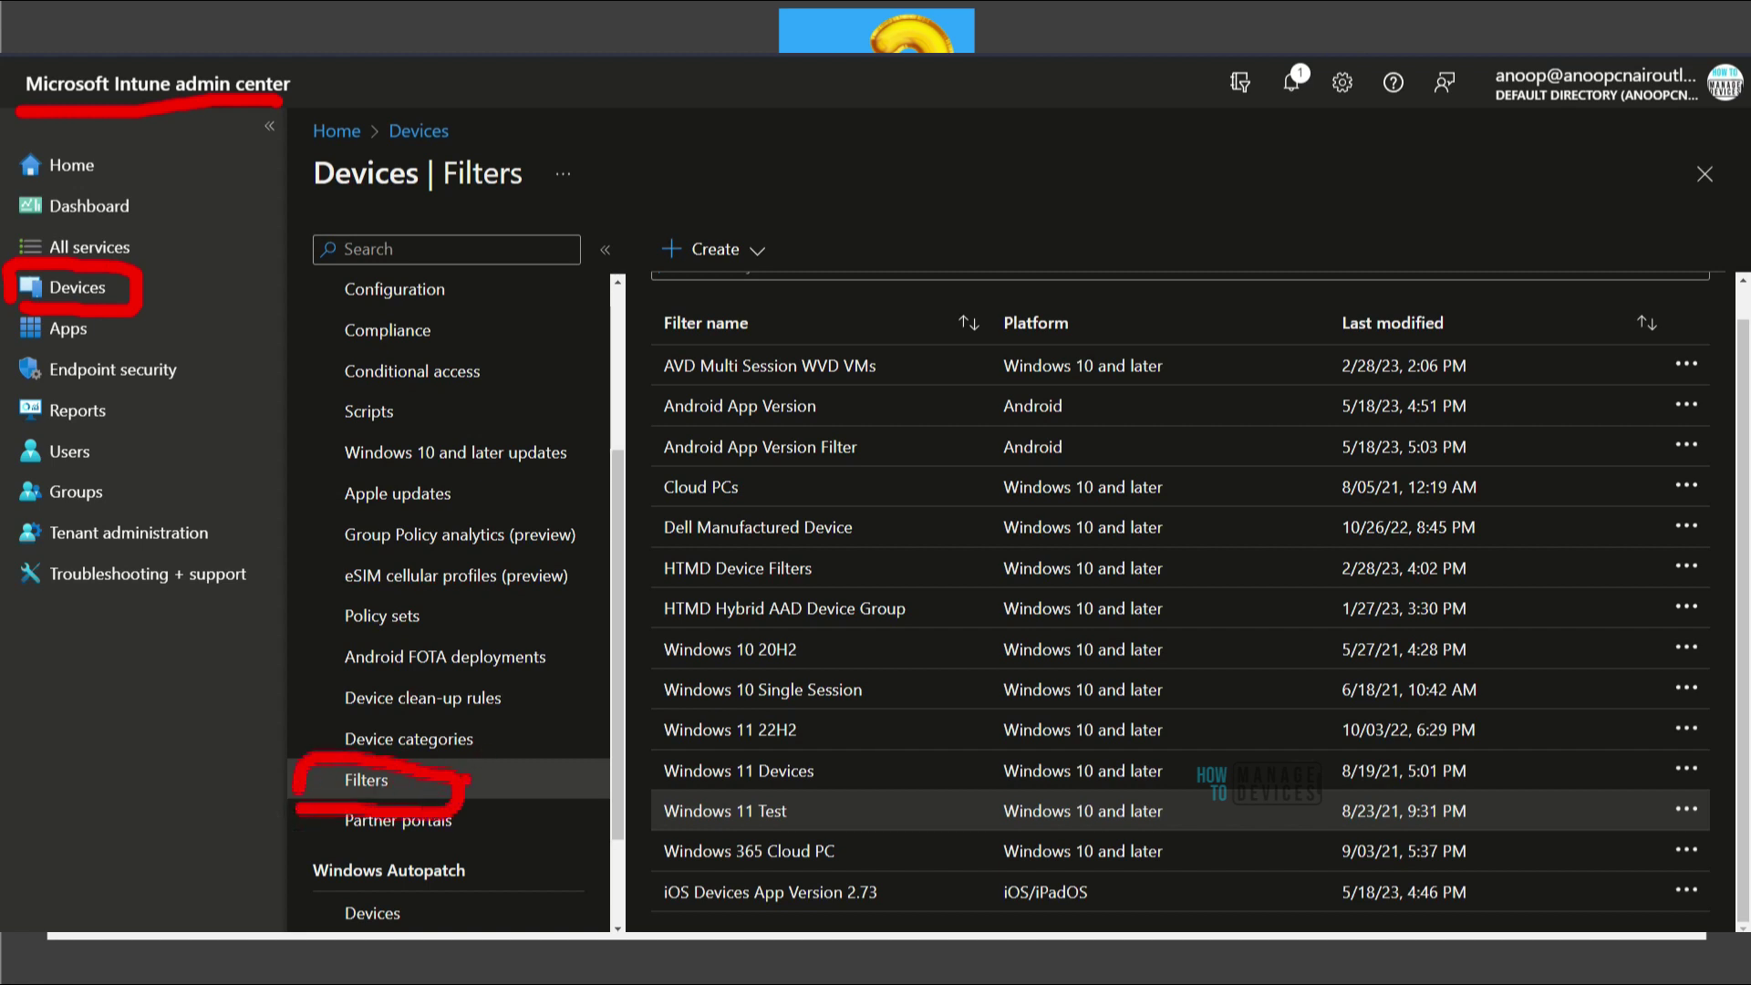
{"action": "left_click_drag", "start_coordinate": [636, 326], "coordinate": [646, 861]}
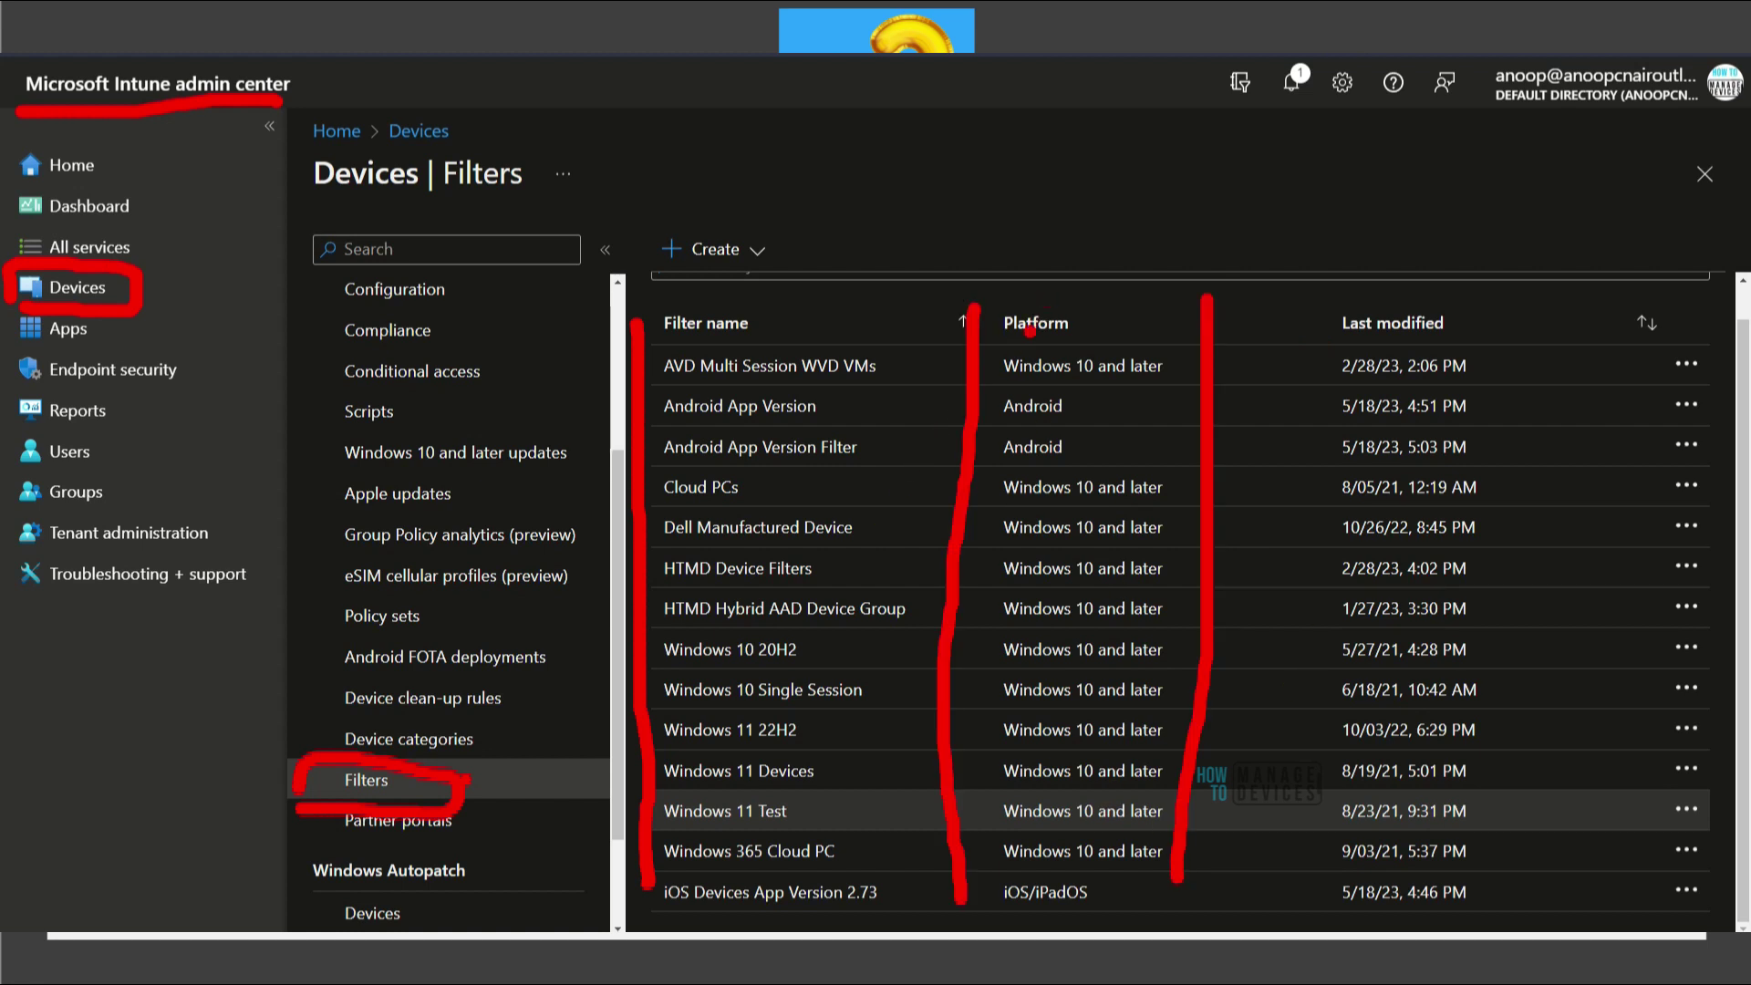
{"action": "left_click_drag", "start_coordinate": [664, 345], "coordinate": [748, 348]}
{"action": "left_click_drag", "start_coordinate": [1009, 337], "coordinate": [1109, 338]}
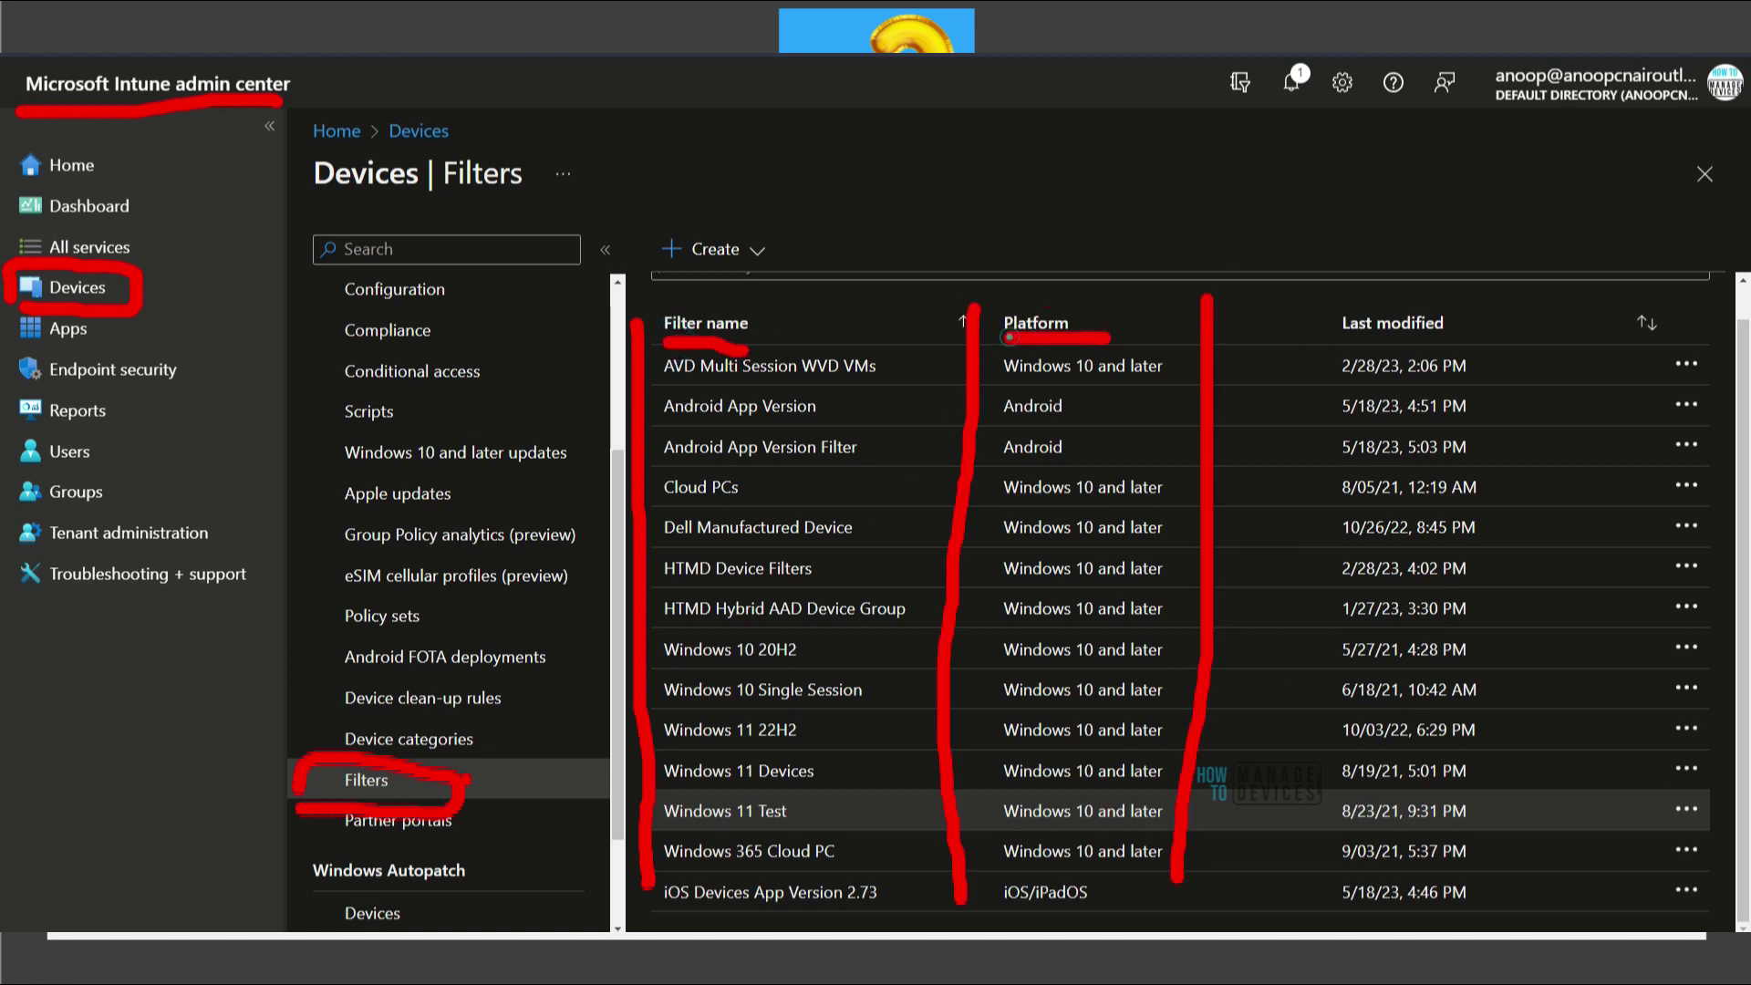
{"action": "left_click_drag", "start_coordinate": [1313, 344], "coordinate": [1455, 336]}
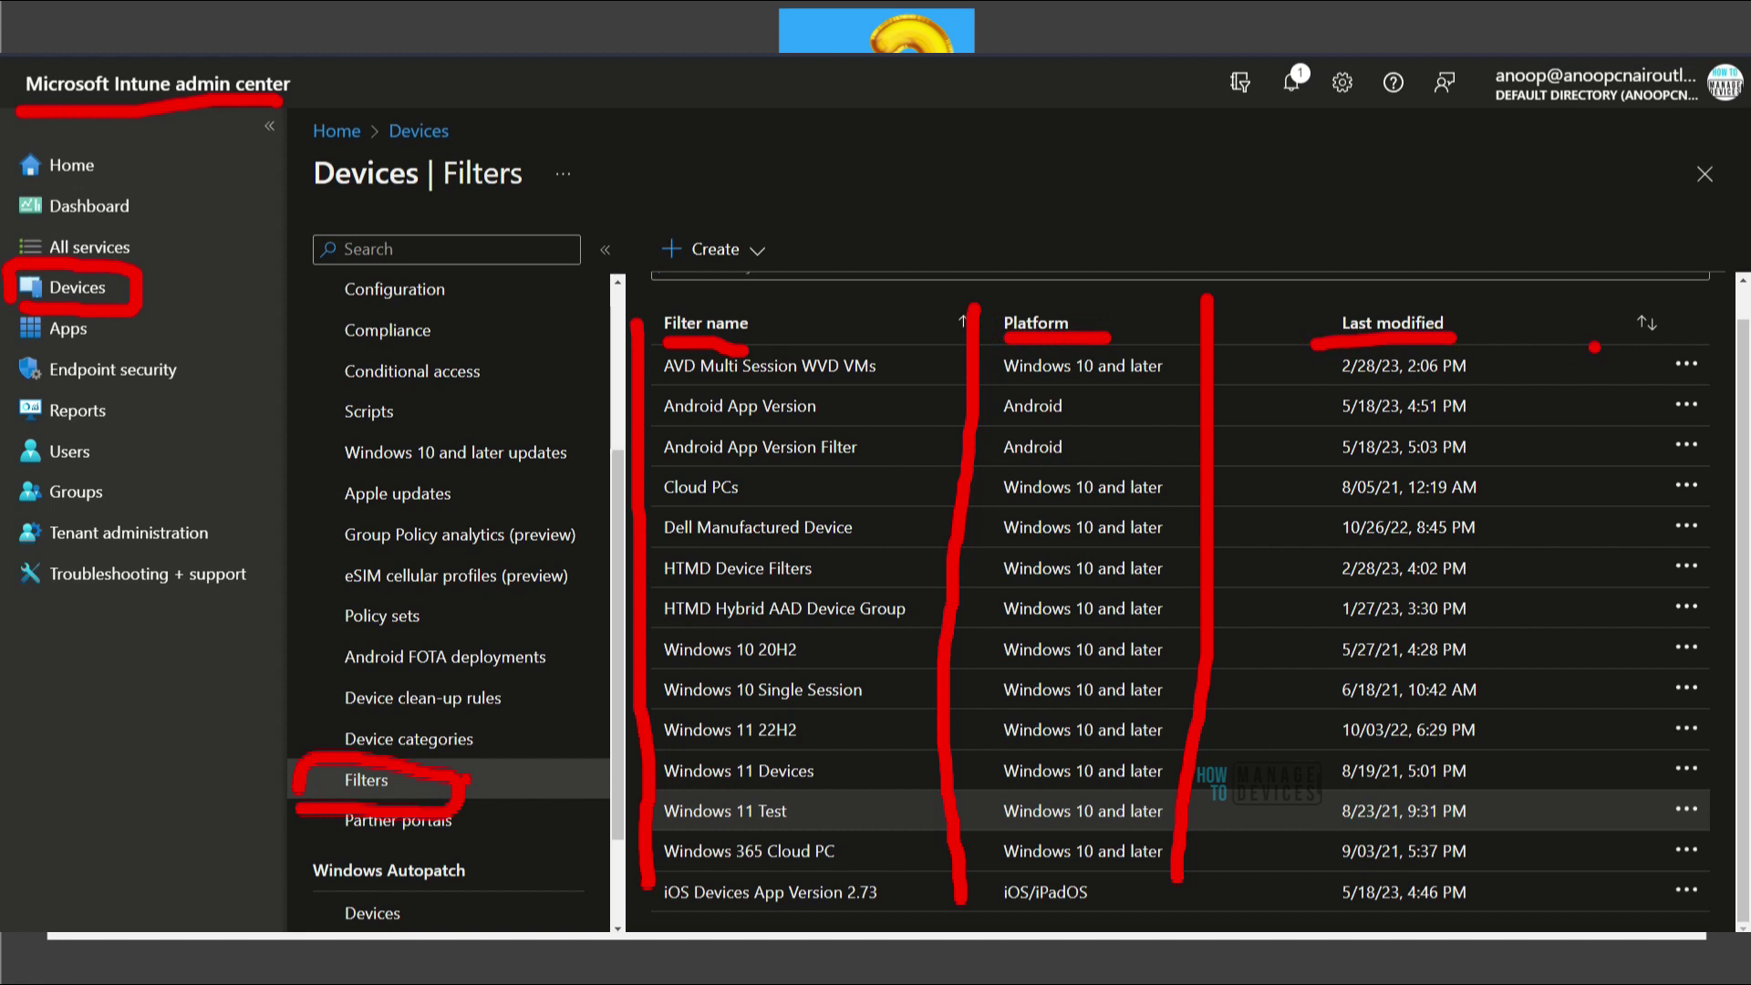
{"action": "mouse_move", "coordinate": [812, 191]}
{"action": "left_mouse_down"}
{"action": "mouse_move", "coordinate": [807, 292]}
{"action": "mouse_move", "coordinate": [736, 200]}
{"action": "left_mouse_up"}
{"action": "mouse_move", "coordinate": [1035, 98]}
{"action": "left_mouse_down"}
{"action": "mouse_move", "coordinate": [840, 227]}
{"action": "mouse_move", "coordinate": [902, 241]}
{"action": "left_mouse_up"}
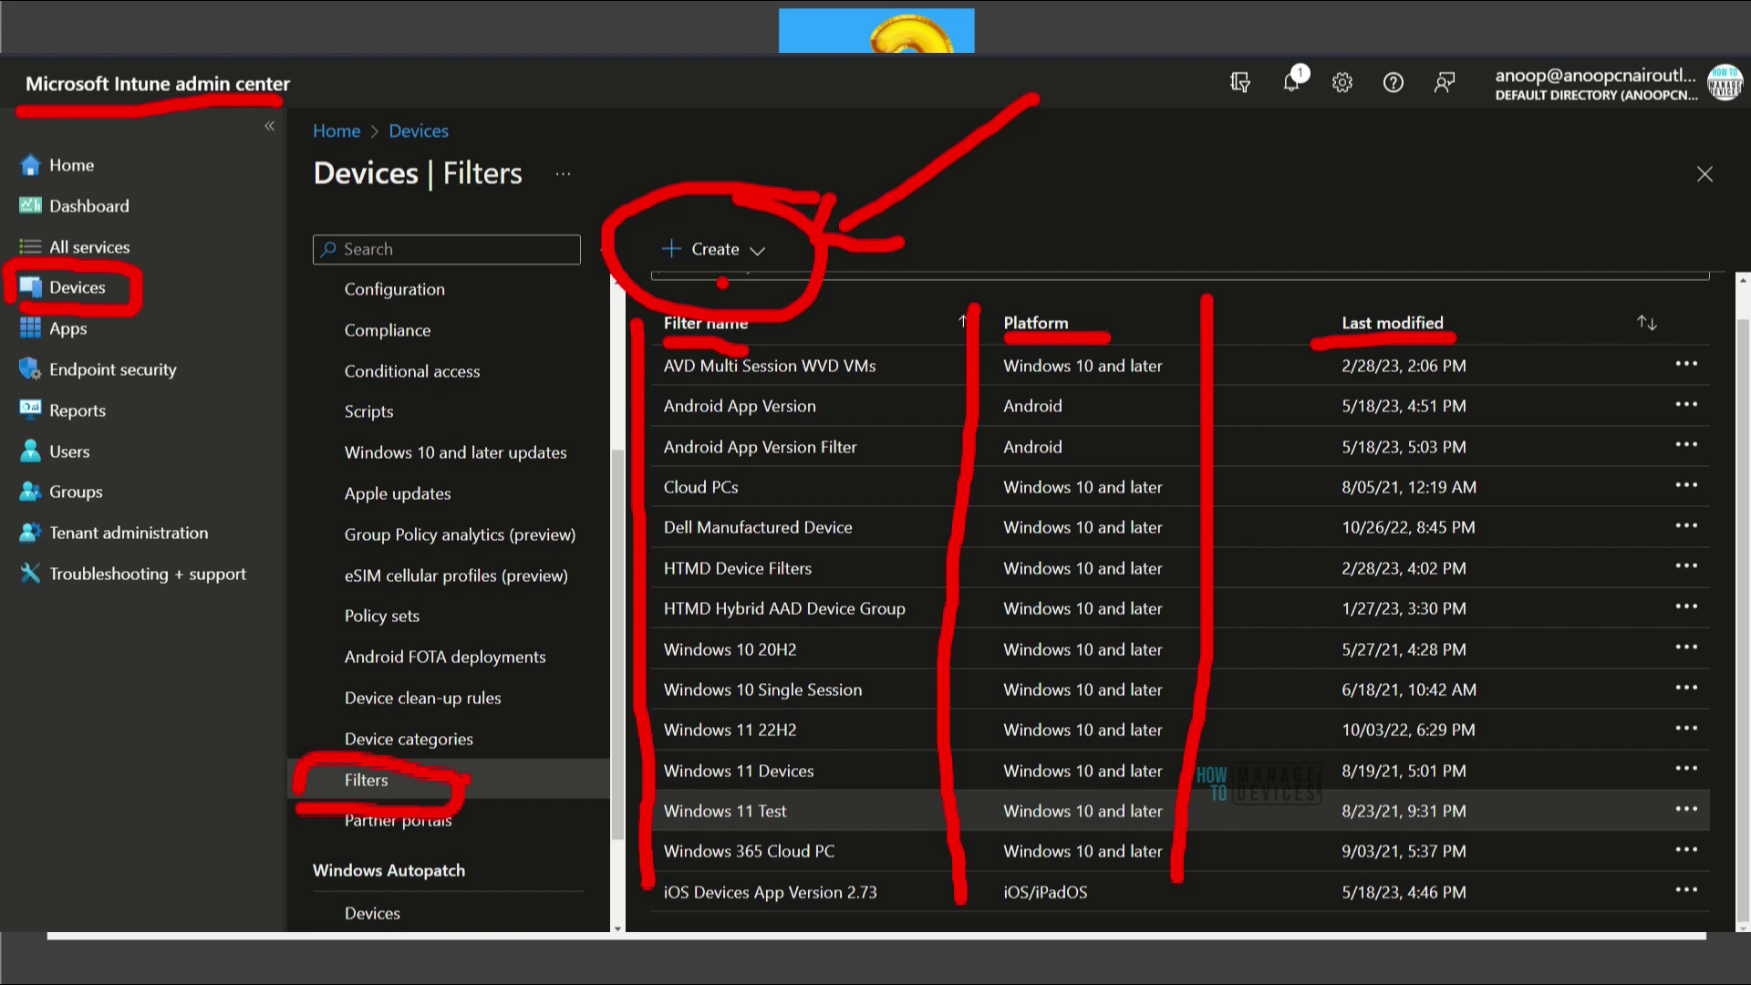
{"action": "key", "text": "Escape"}
- Start creating a new filter for managed apps
{"action": "left_click", "coordinate": [716, 251]}
{"action": "mouse_move", "coordinate": [842, 285]}
{"action": "left_mouse_down"}
{"action": "mouse_move", "coordinate": [693, 187]}
{"action": "mouse_move", "coordinate": [852, 269]}
{"action": "left_mouse_up"}
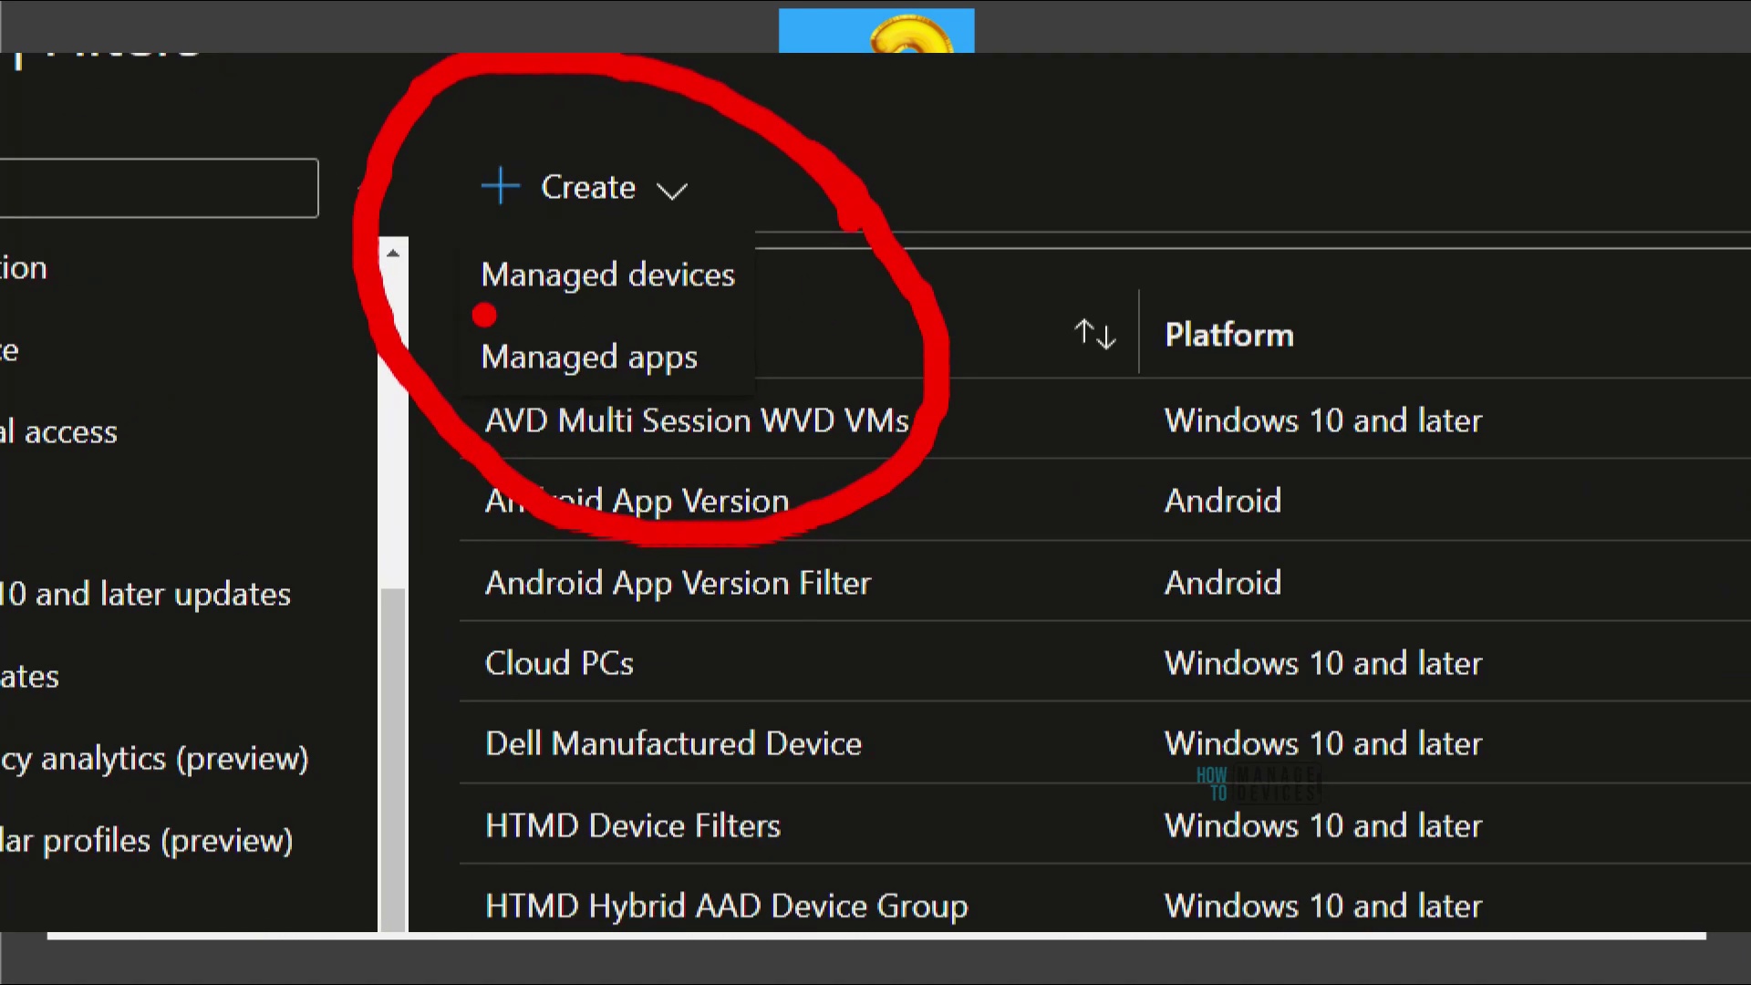
{"action": "left_click_drag", "start_coordinate": [490, 314], "coordinate": [777, 305]}
{"action": "left_click_drag", "start_coordinate": [466, 389], "coordinate": [768, 391]}
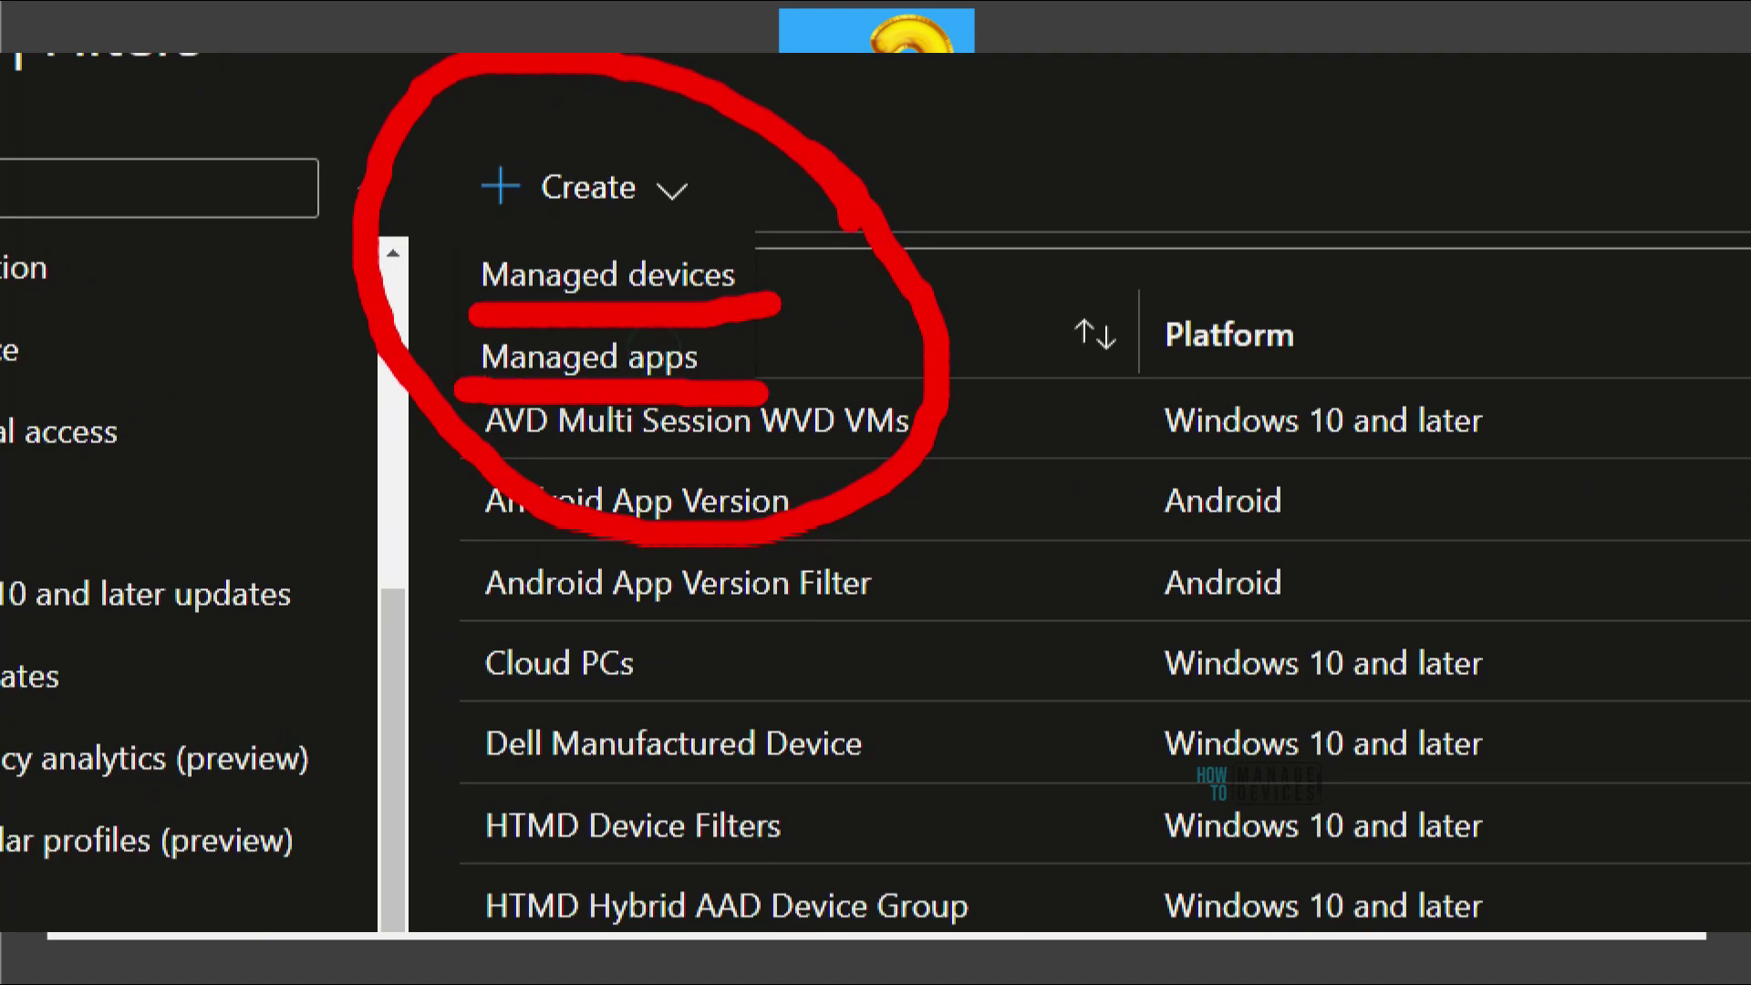
{"action": "left_click_drag", "start_coordinate": [1196, 121], "coordinate": [759, 262]}
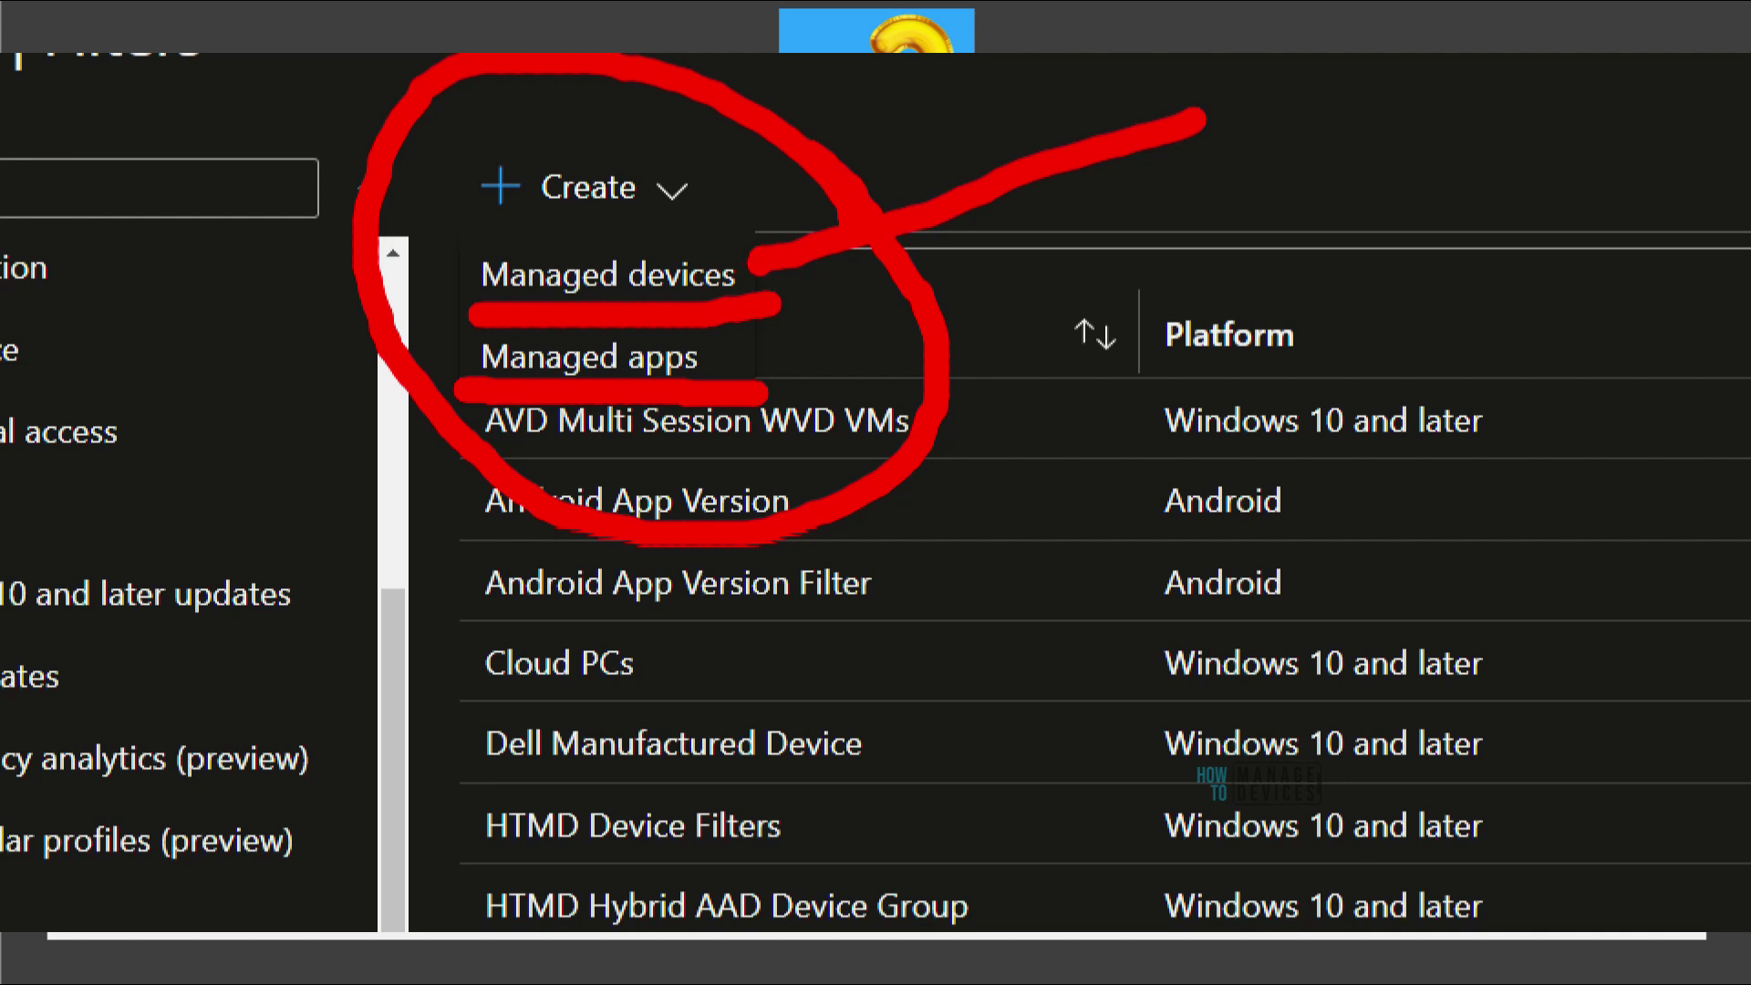
{"action": "left_click_drag", "start_coordinate": [767, 185], "coordinate": [819, 290]}
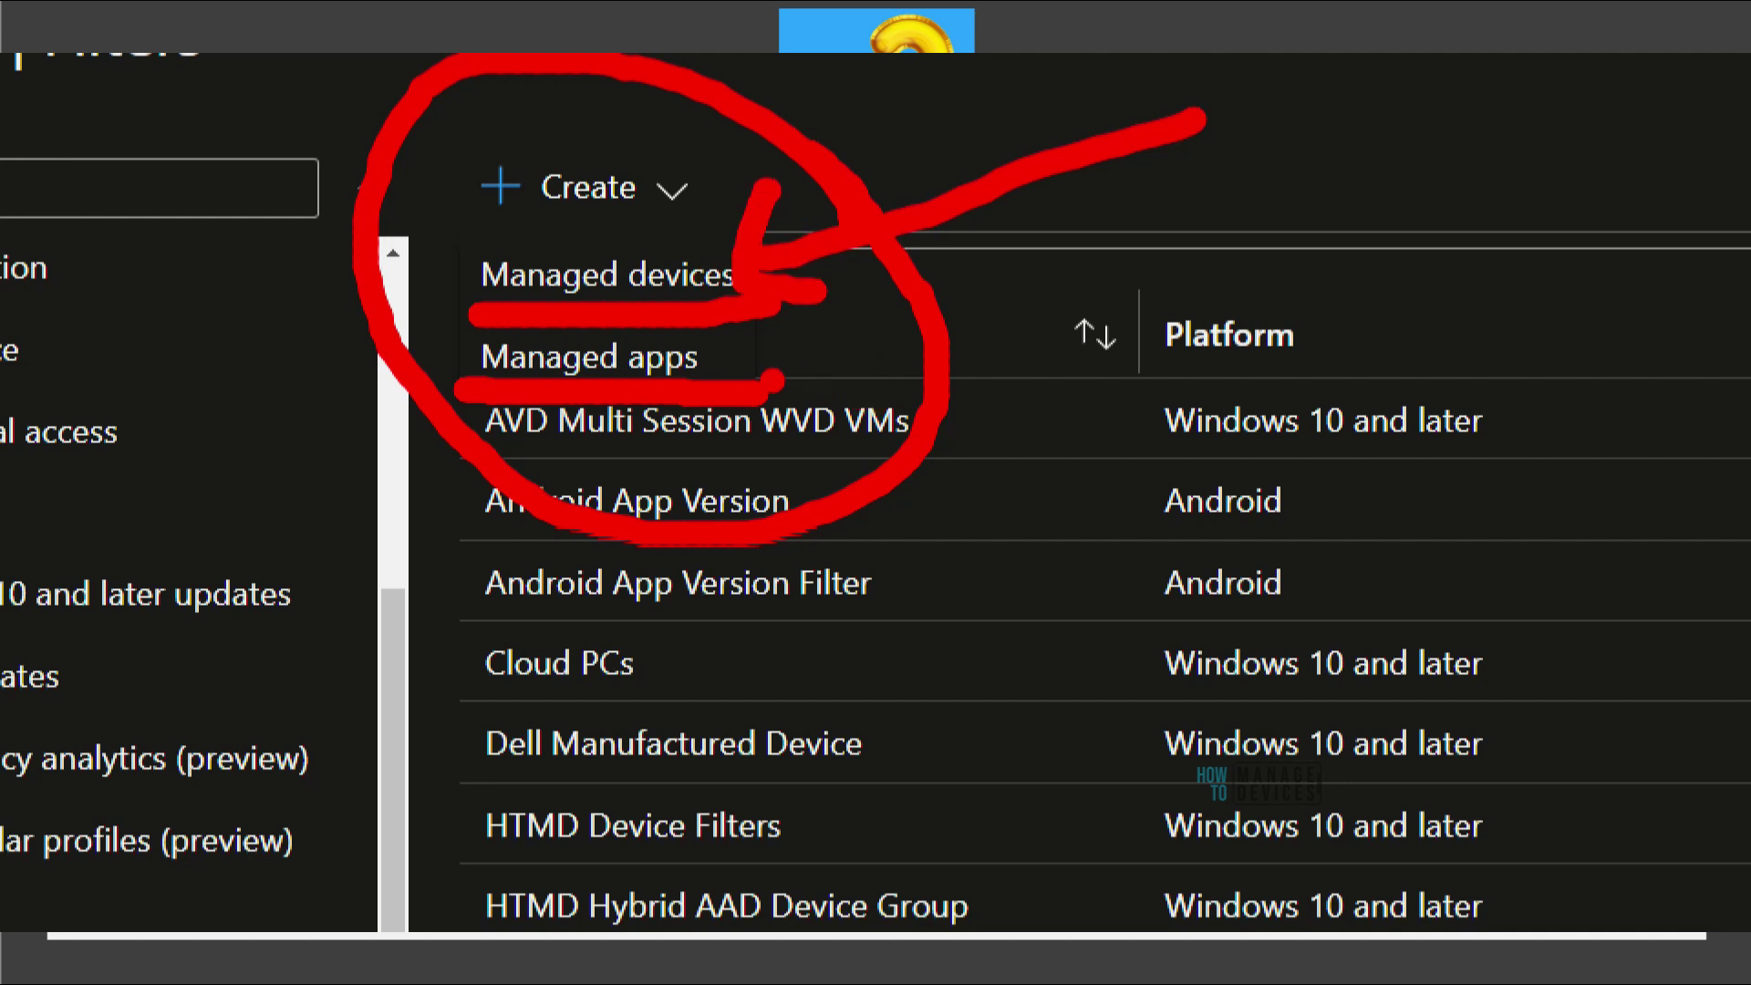
{"action": "left_click_drag", "start_coordinate": [726, 359], "coordinate": [1193, 231]}
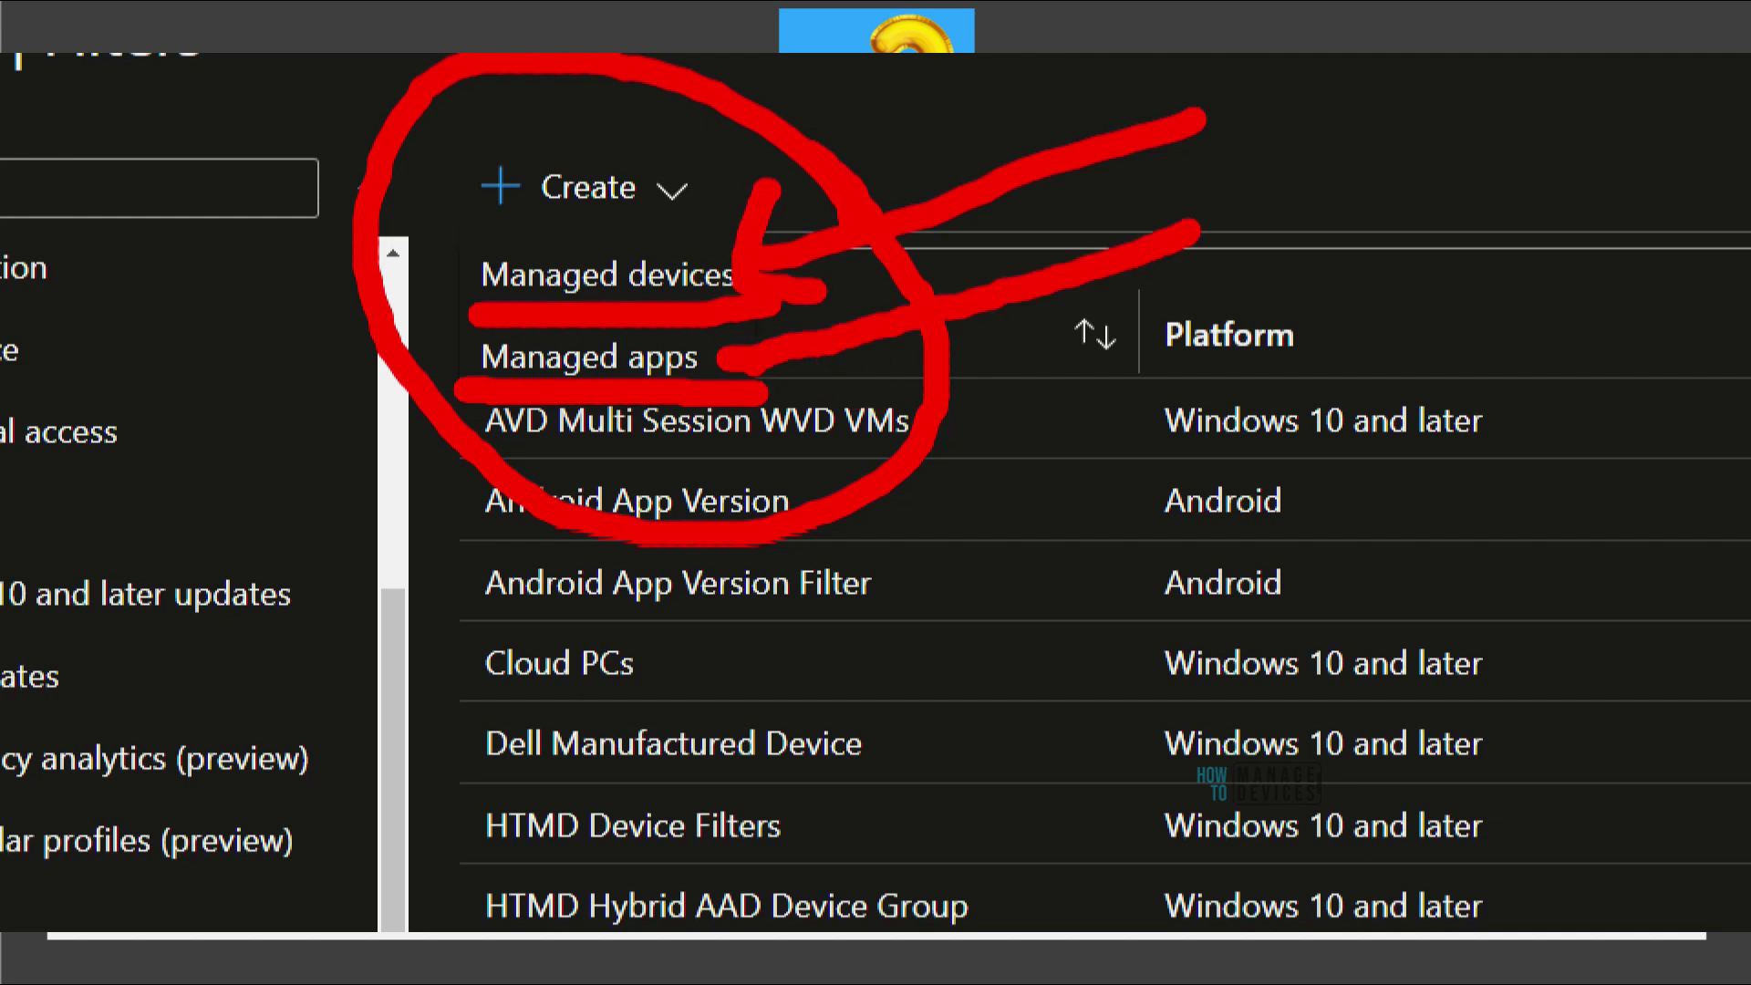
{"action": "mouse_move", "coordinate": [740, 328]}
{"action": "left_mouse_down"}
{"action": "mouse_move", "coordinate": [716, 366]}
{"action": "mouse_move", "coordinate": [802, 390]}
{"action": "left_mouse_up"}
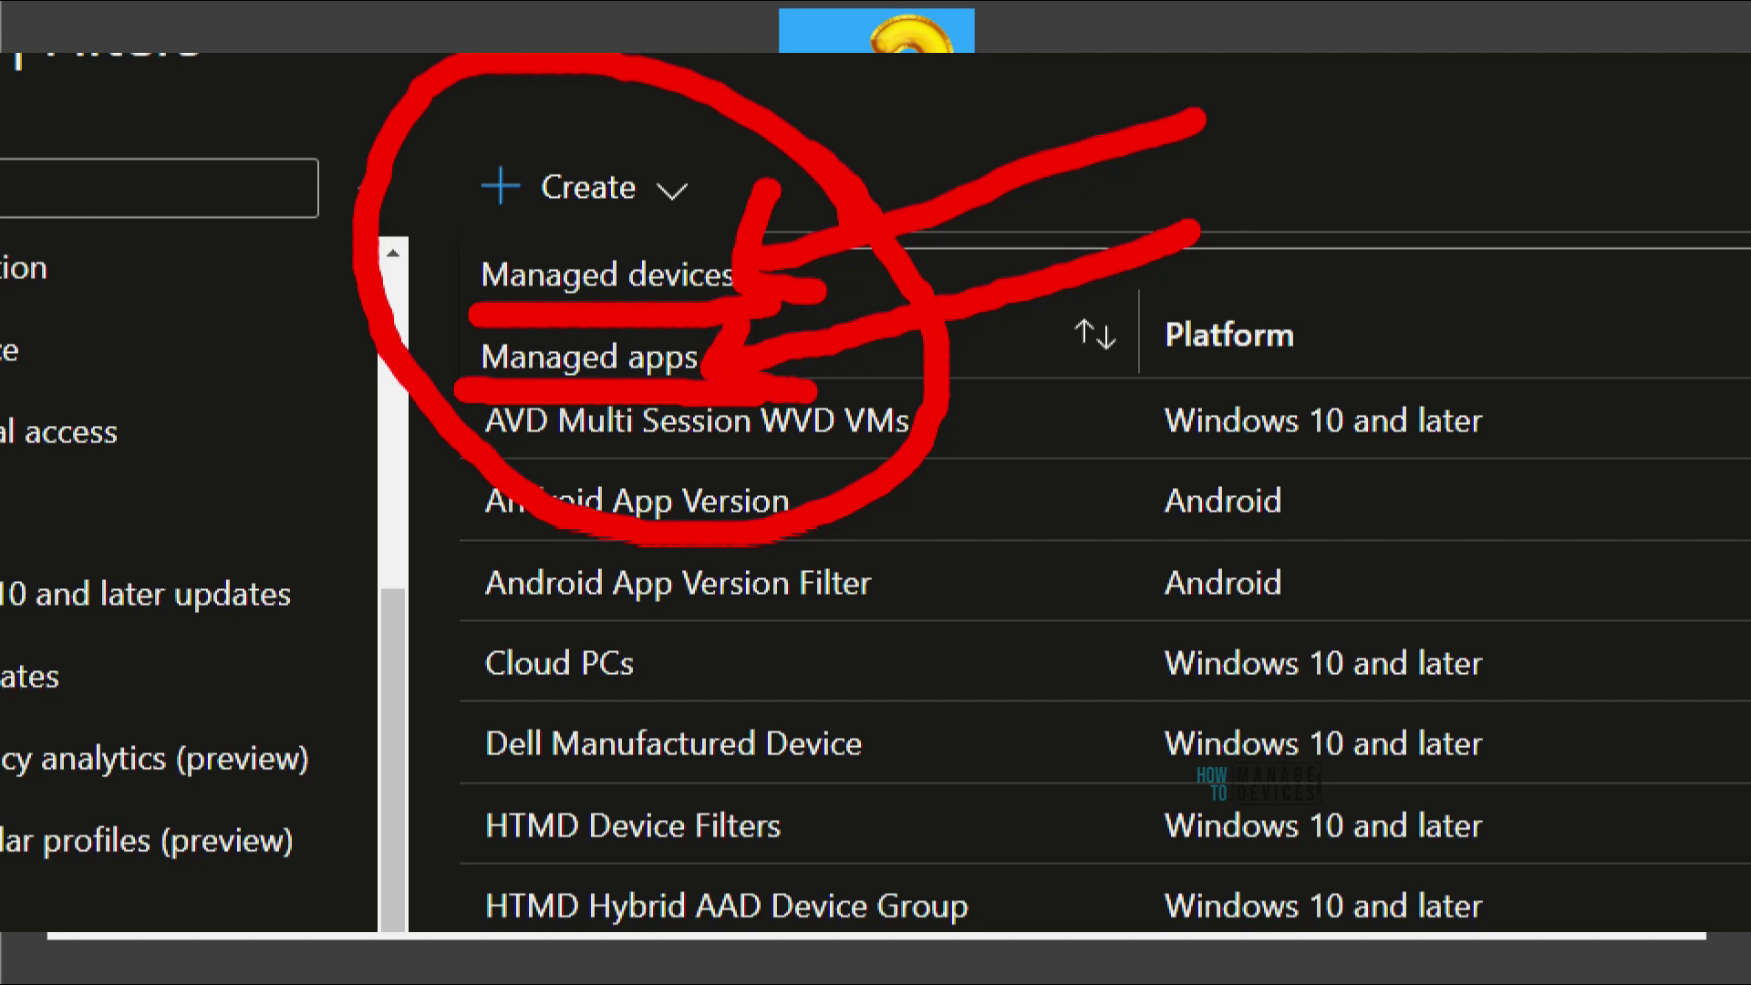
{"action": "mouse_move", "coordinate": [183, 441]}
{"action": "left_mouse_down"}
{"action": "mouse_move", "coordinate": [430, 357]}
{"action": "mouse_move", "coordinate": [399, 417]}
{"action": "left_mouse_up"}
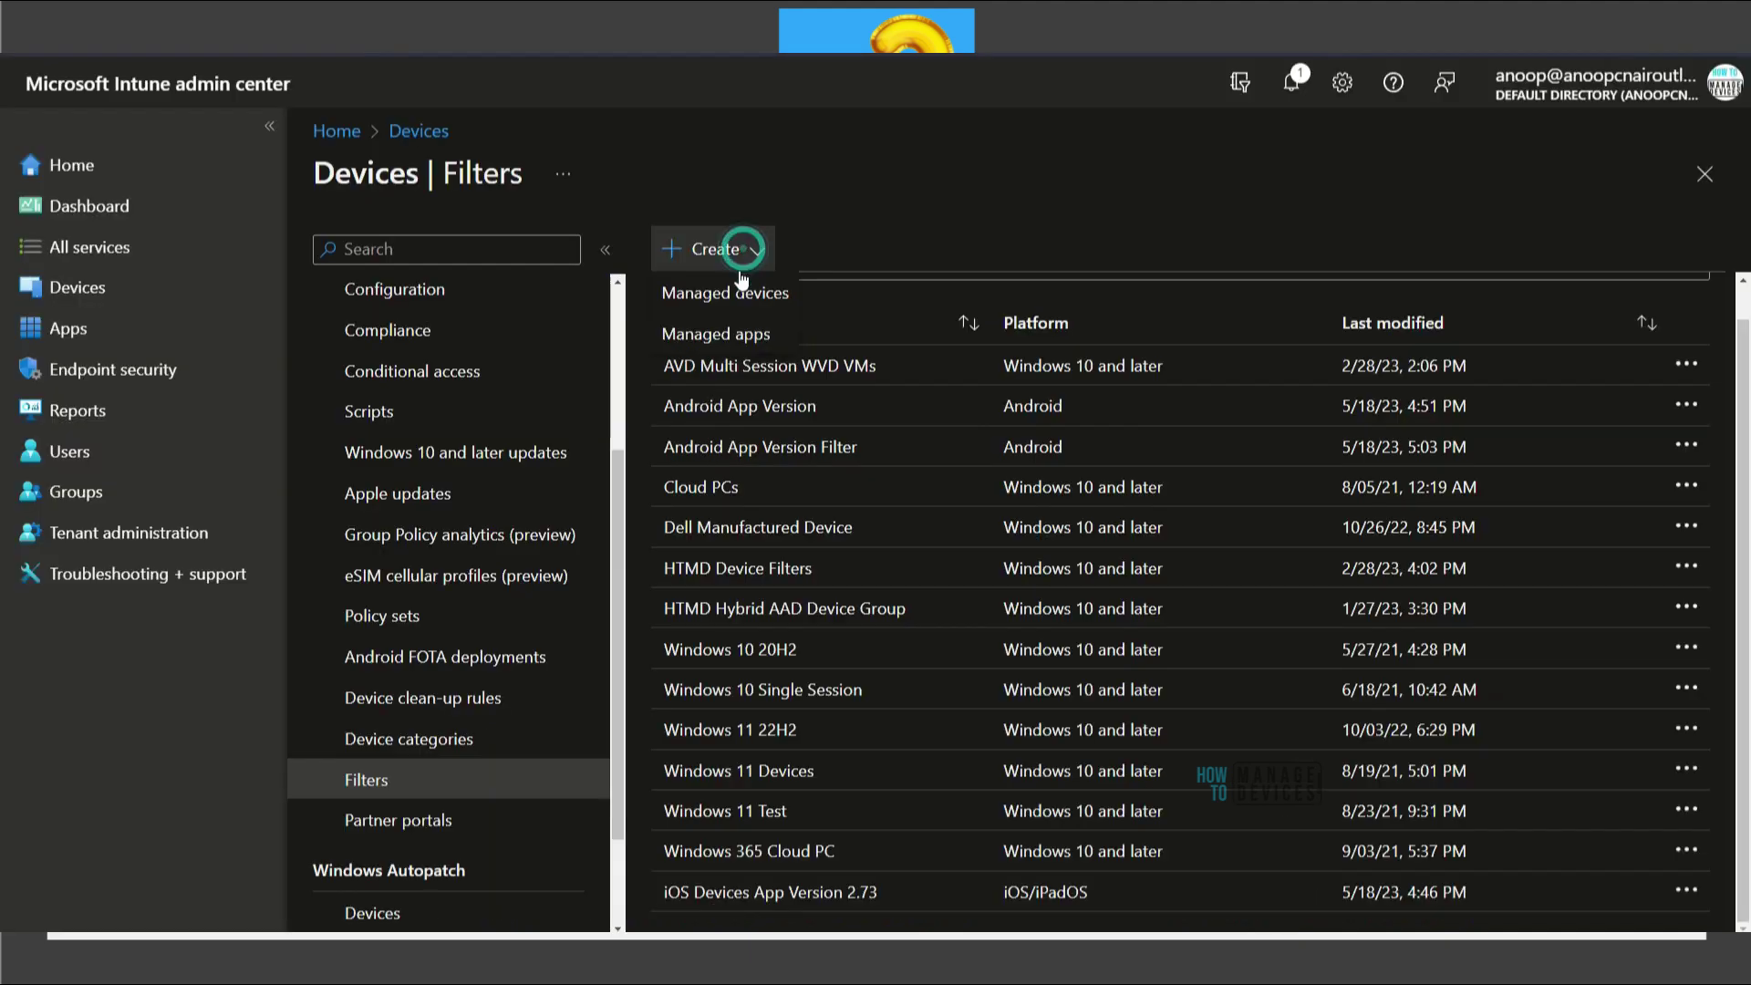
{"action": "left_click", "coordinate": [736, 337]}
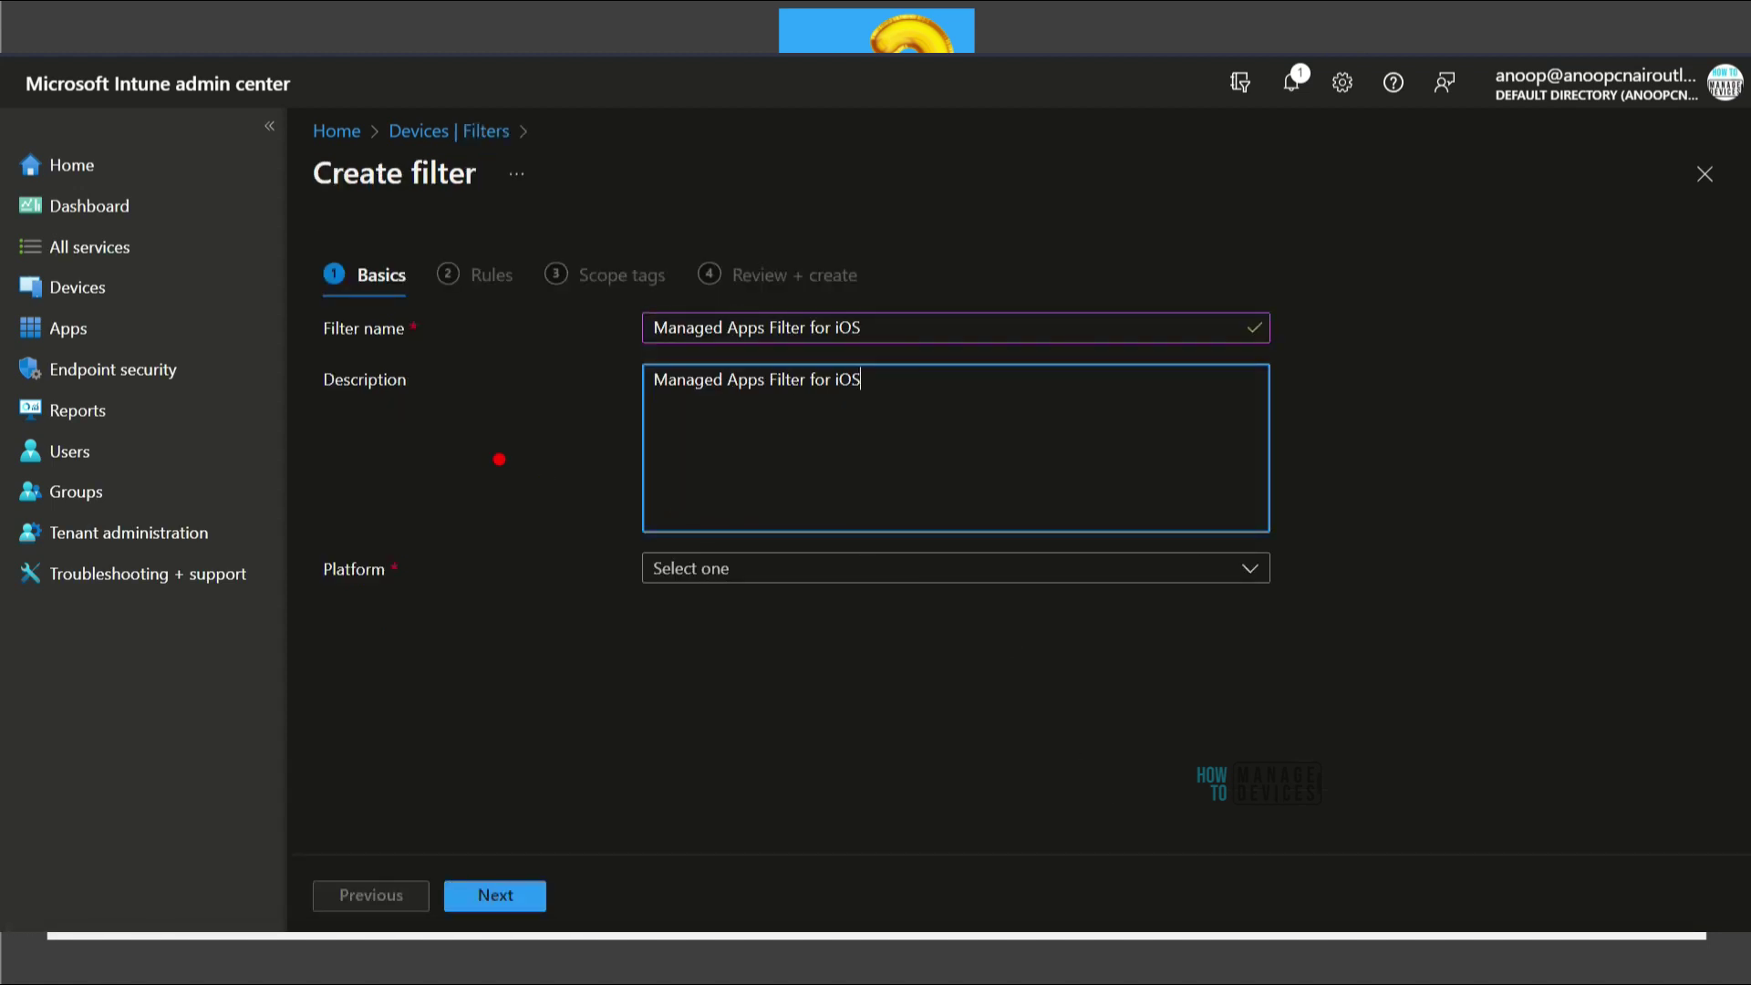
{"action": "mouse_move", "coordinate": [577, 292]}
{"action": "left_mouse_down"}
{"action": "mouse_move", "coordinate": [643, 390]}
{"action": "mouse_move", "coordinate": [683, 236]}
{"action": "left_mouse_up"}
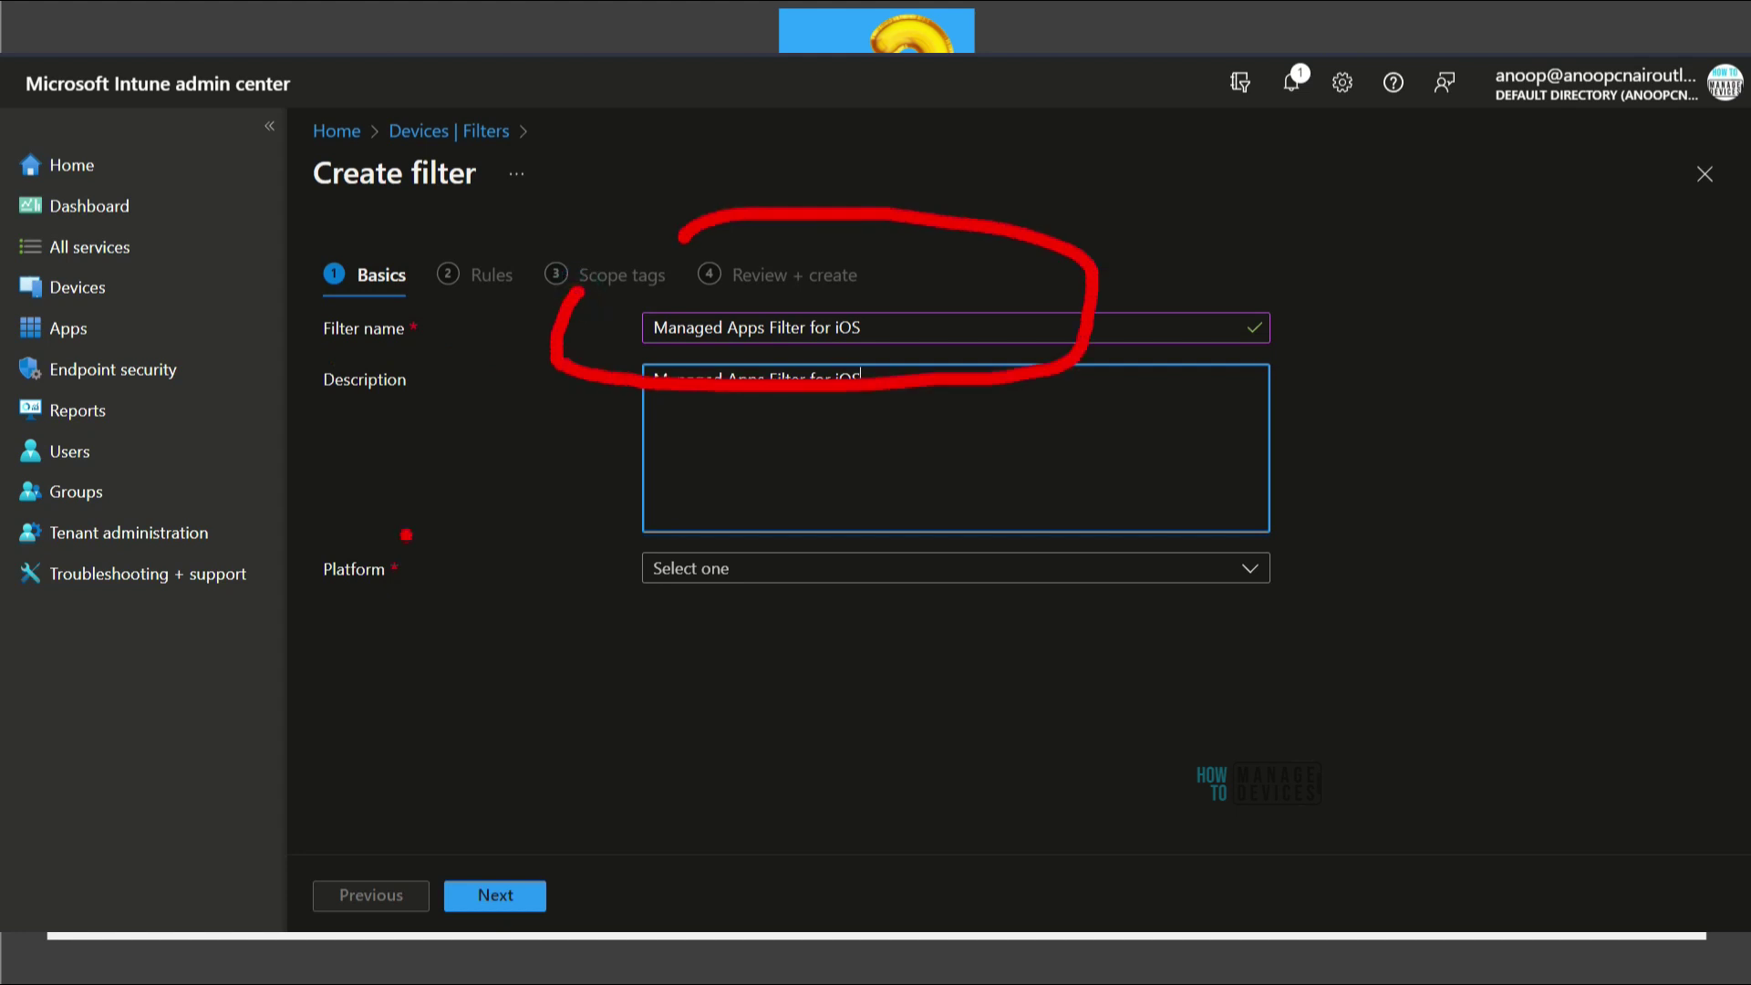
{"action": "left_click_drag", "start_coordinate": [387, 425], "coordinate": [621, 428]}
{"action": "left_click_drag", "start_coordinate": [492, 593], "coordinate": [616, 575]}
{"action": "left_click_drag", "start_coordinate": [616, 575], "coordinate": [570, 613]}
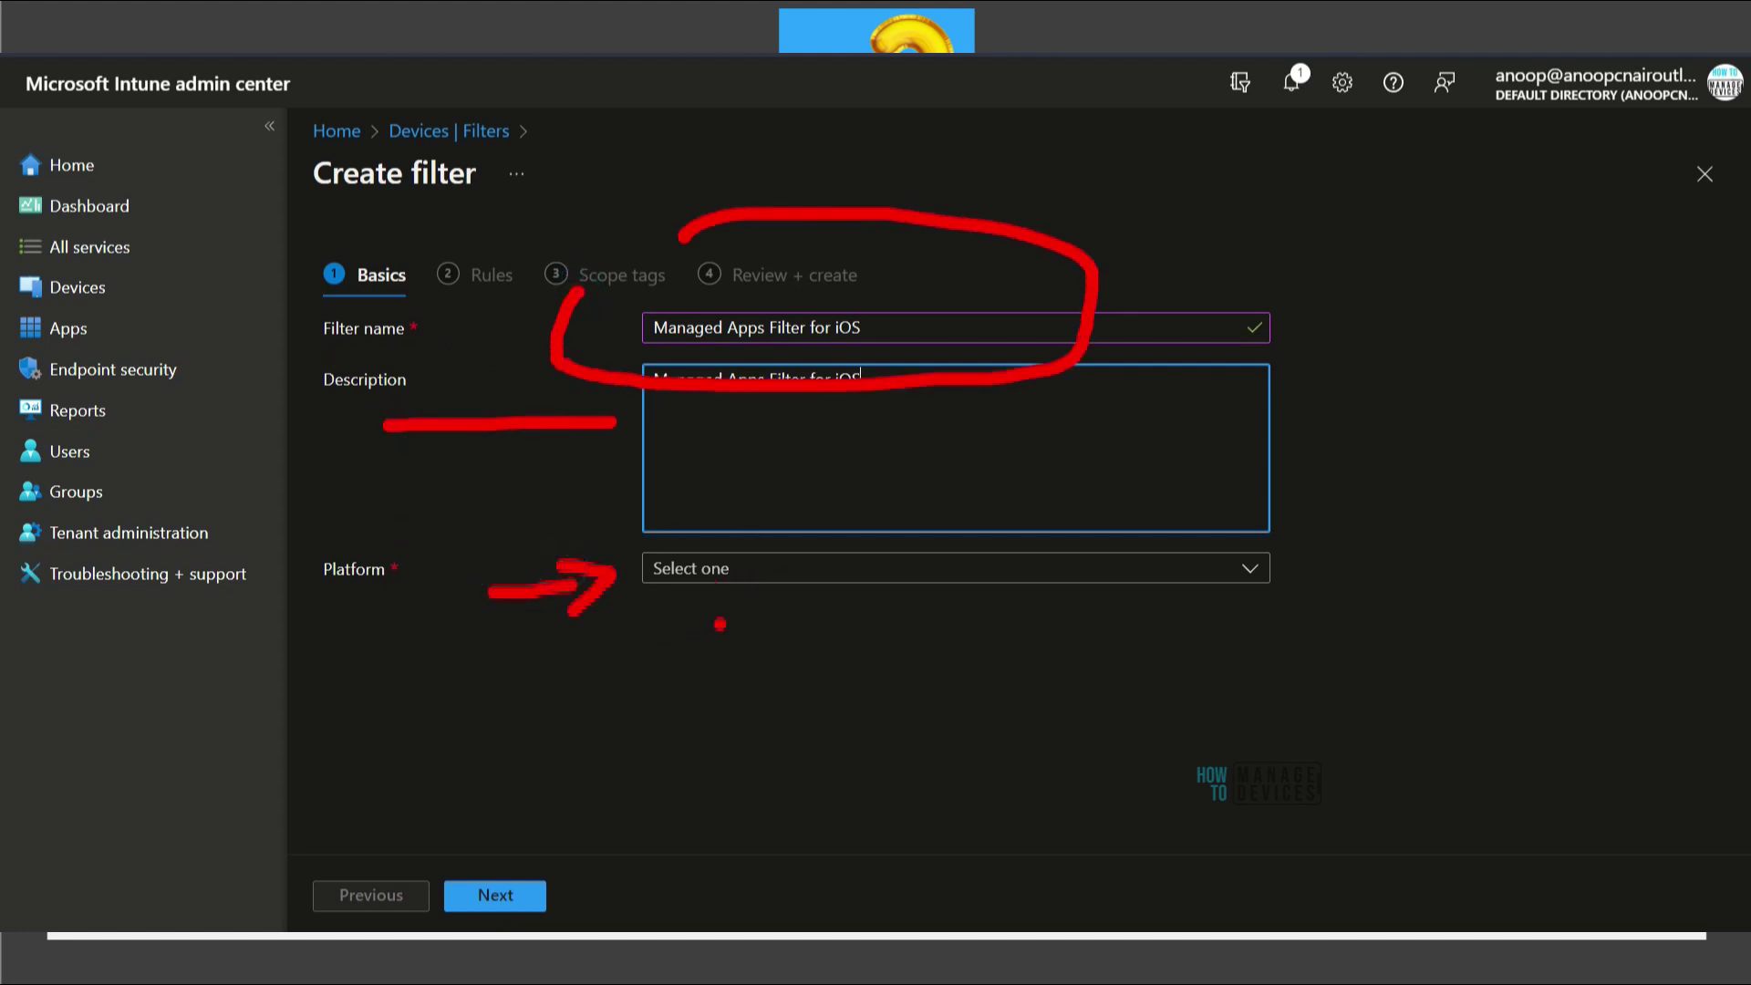
- Set the new filter's platform to iOS/iPadOS and continue to its rules
{"action": "left_click", "coordinate": [693, 568]}
{"action": "left_click", "coordinate": [706, 643]}
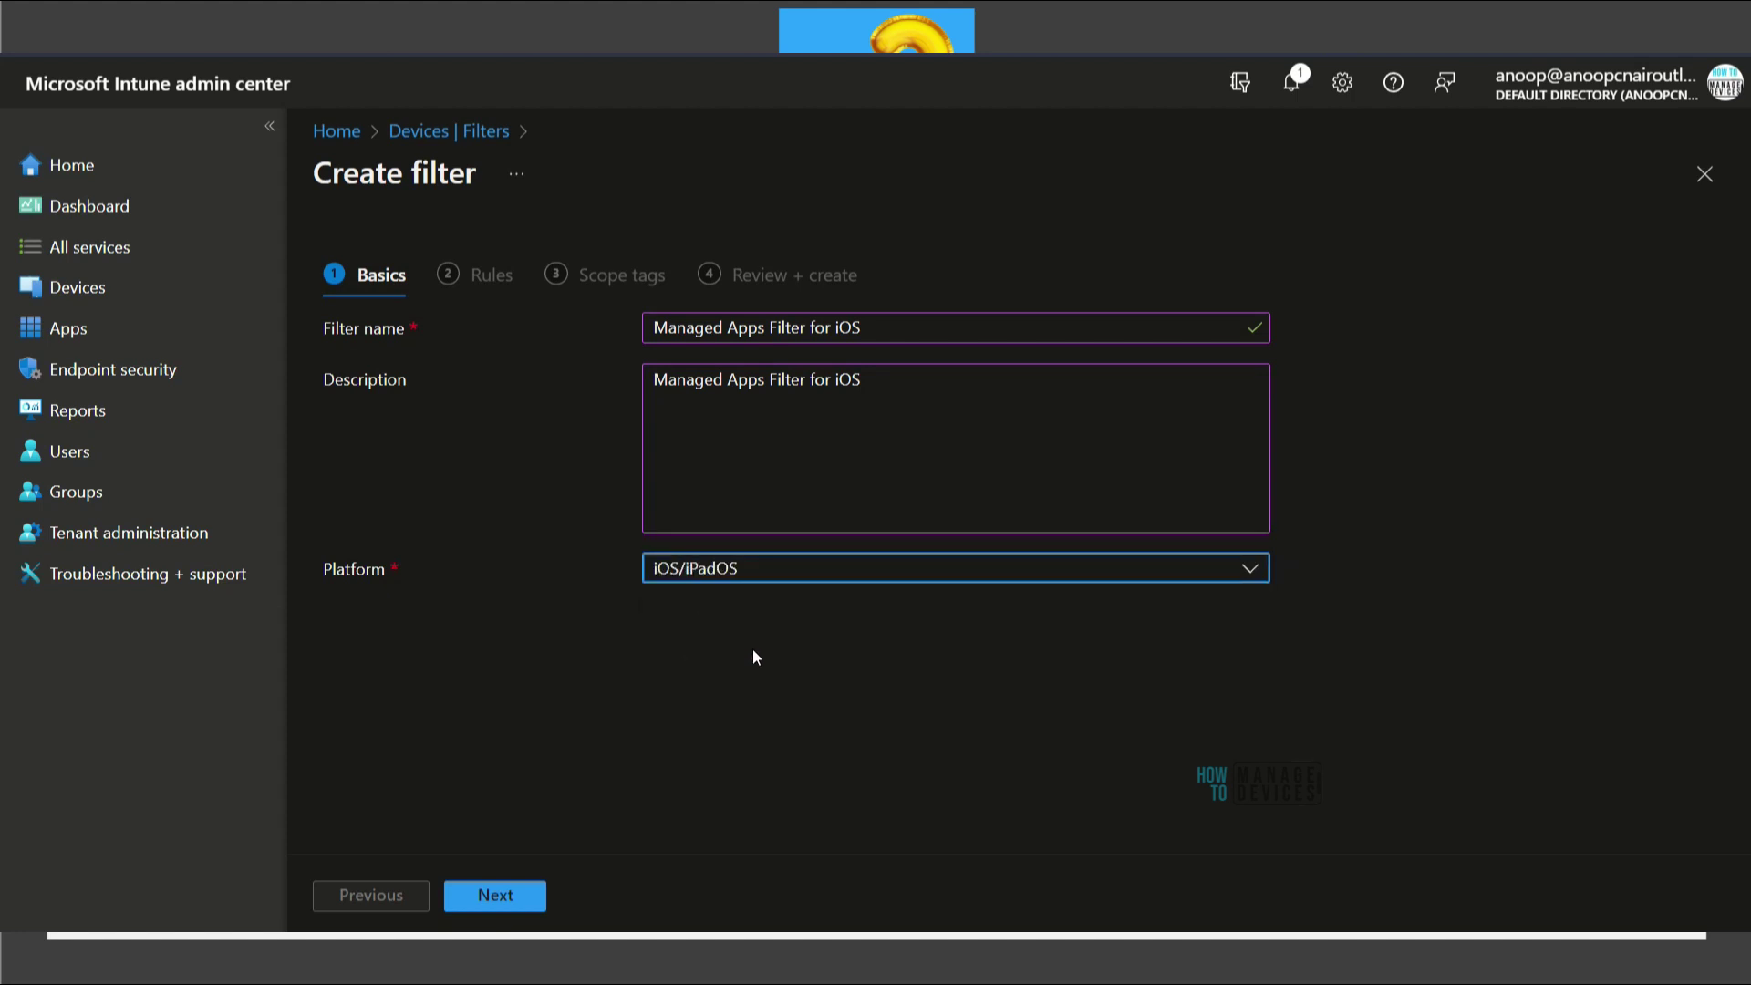
{"action": "left_click_drag", "start_coordinate": [641, 614], "coordinate": [638, 617]}
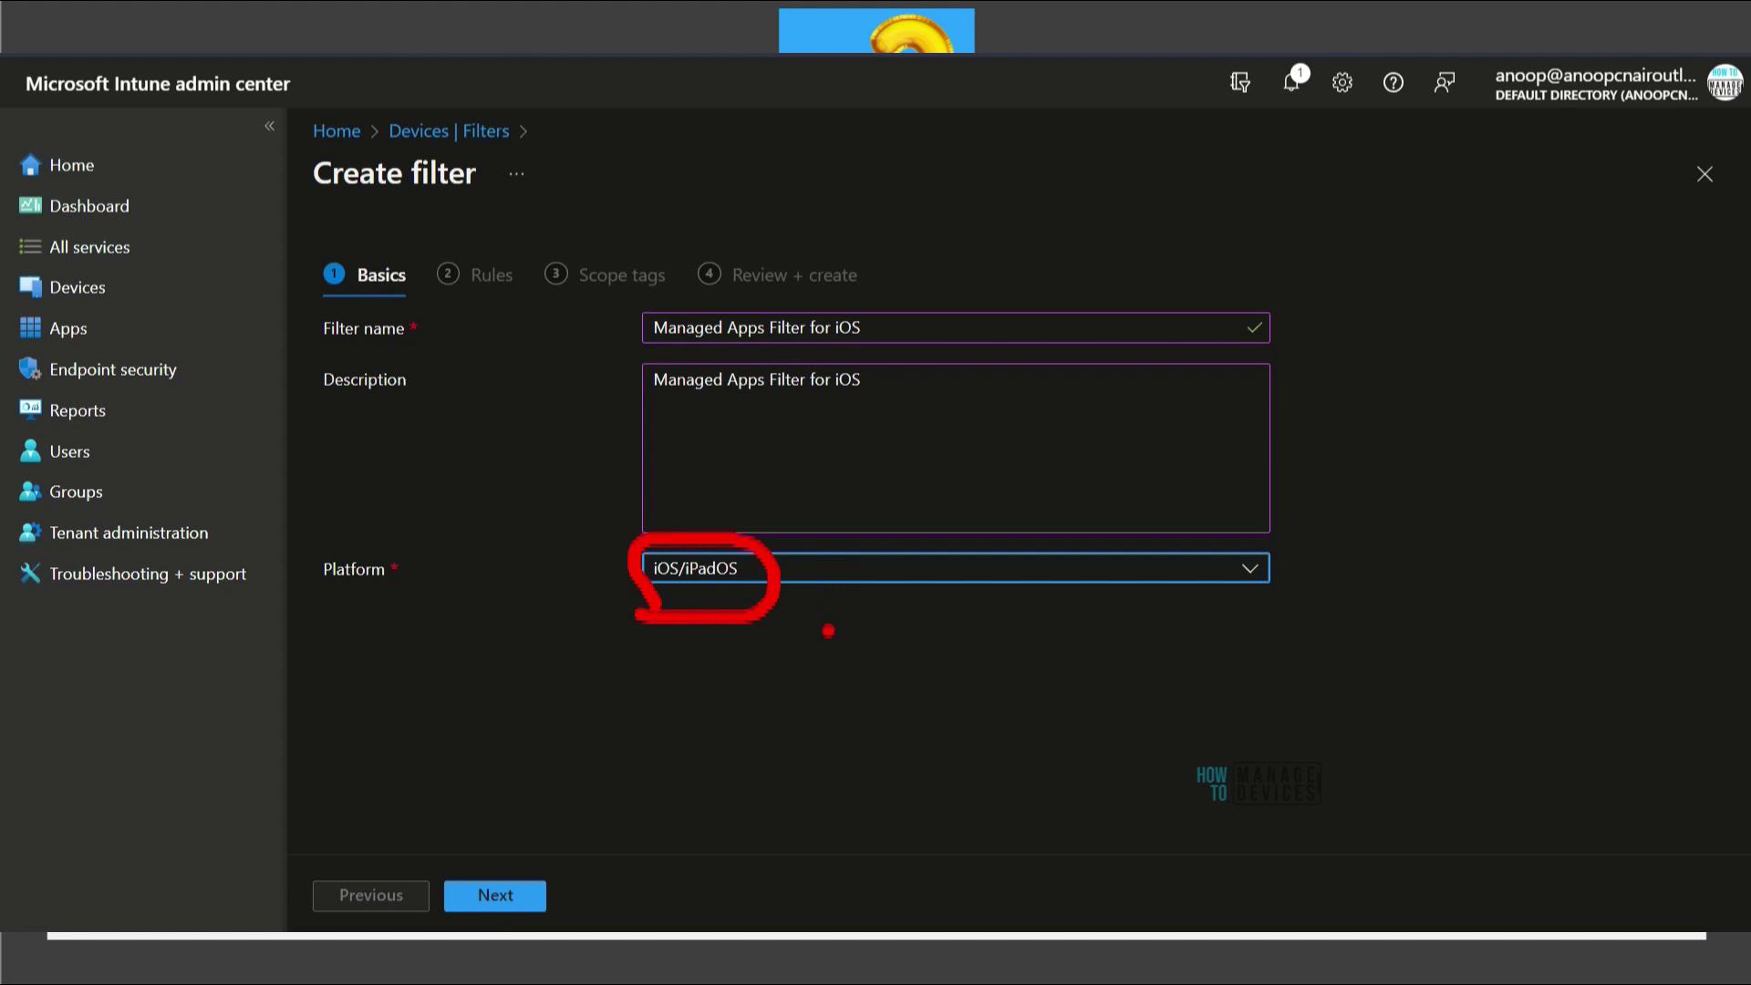
{"action": "left_click", "coordinate": [793, 563]}
{"action": "left_click", "coordinate": [693, 642]}
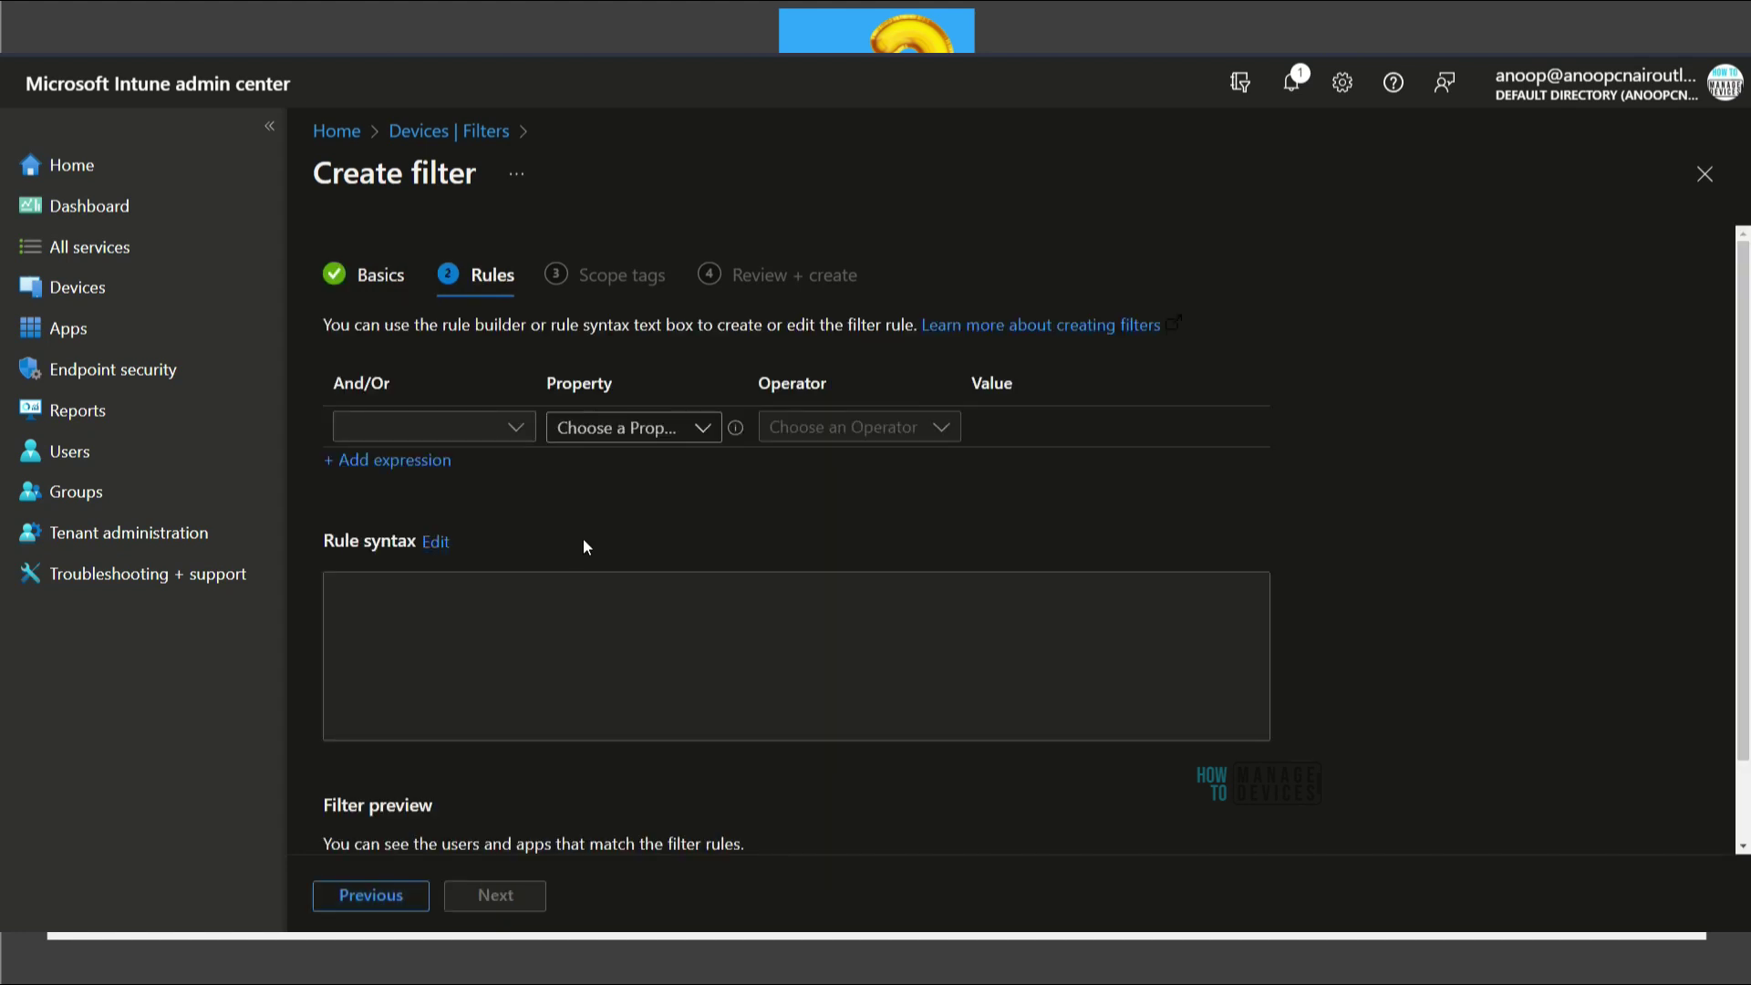
{"action": "mouse_move", "coordinate": [653, 351]}
{"action": "left_mouse_down"}
{"action": "mouse_move", "coordinate": [383, 497]}
{"action": "mouse_move", "coordinate": [1122, 493]}
{"action": "mouse_move", "coordinate": [675, 319]}
{"action": "mouse_move", "coordinate": [655, 339]}
{"action": "left_mouse_up"}
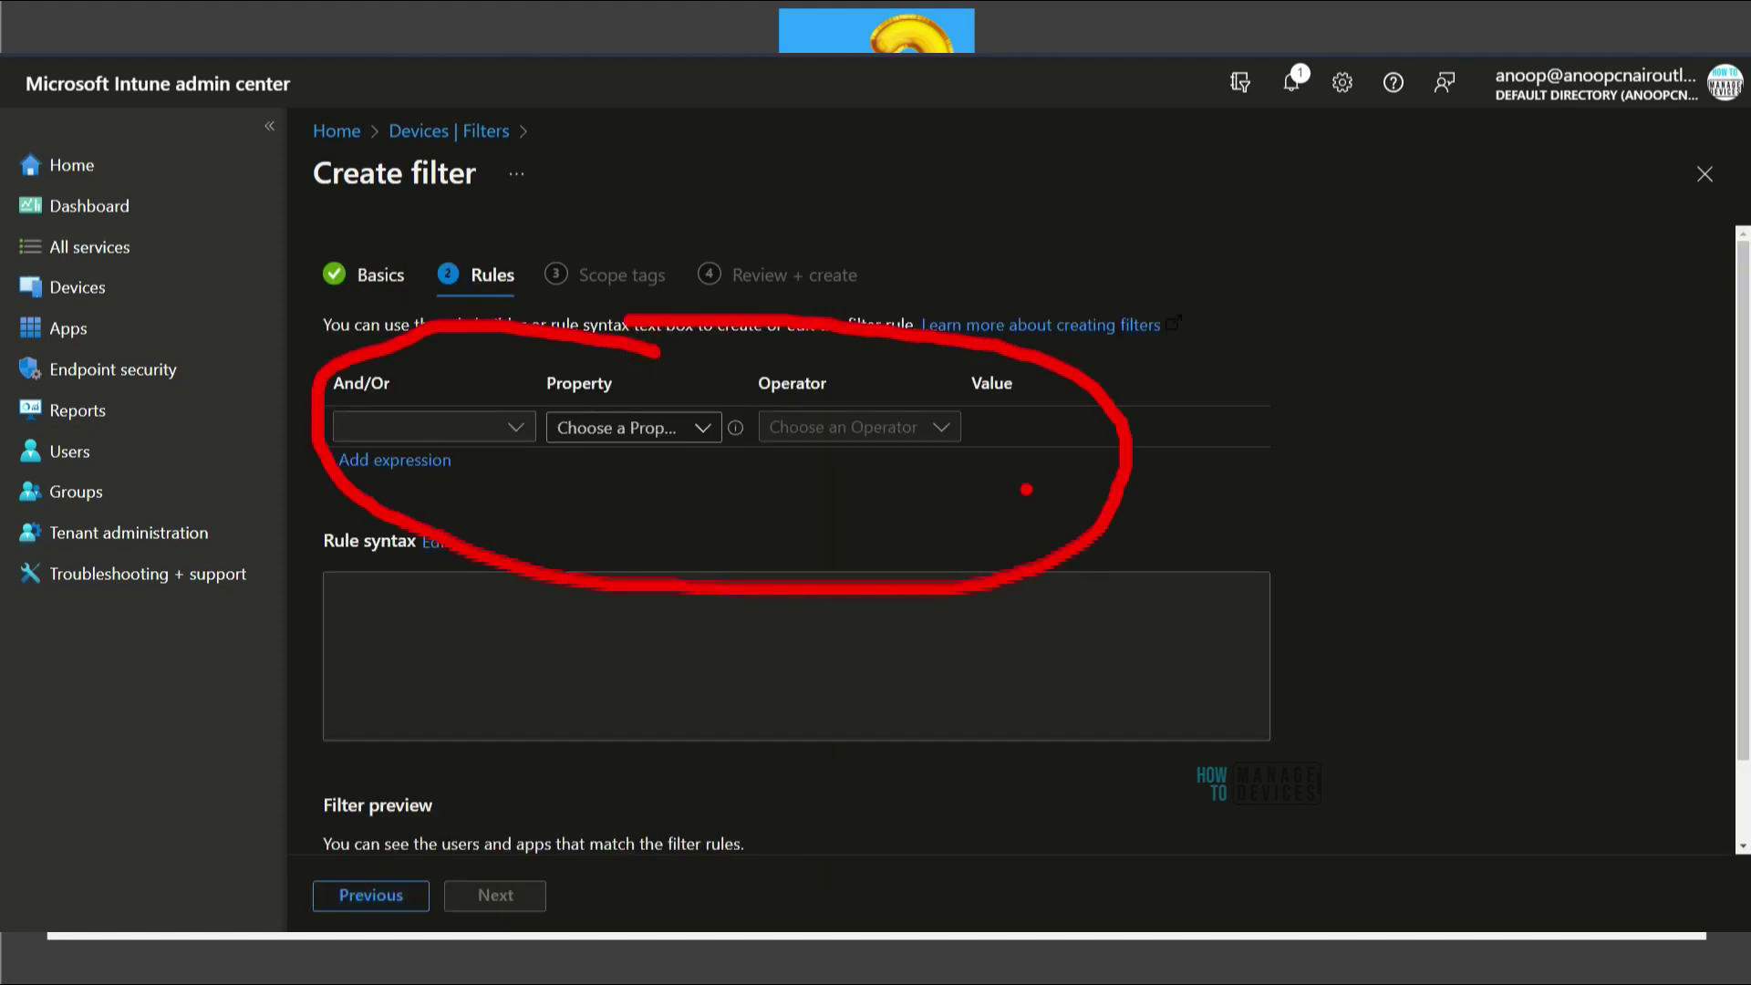
{"action": "key", "text": "Escape"}
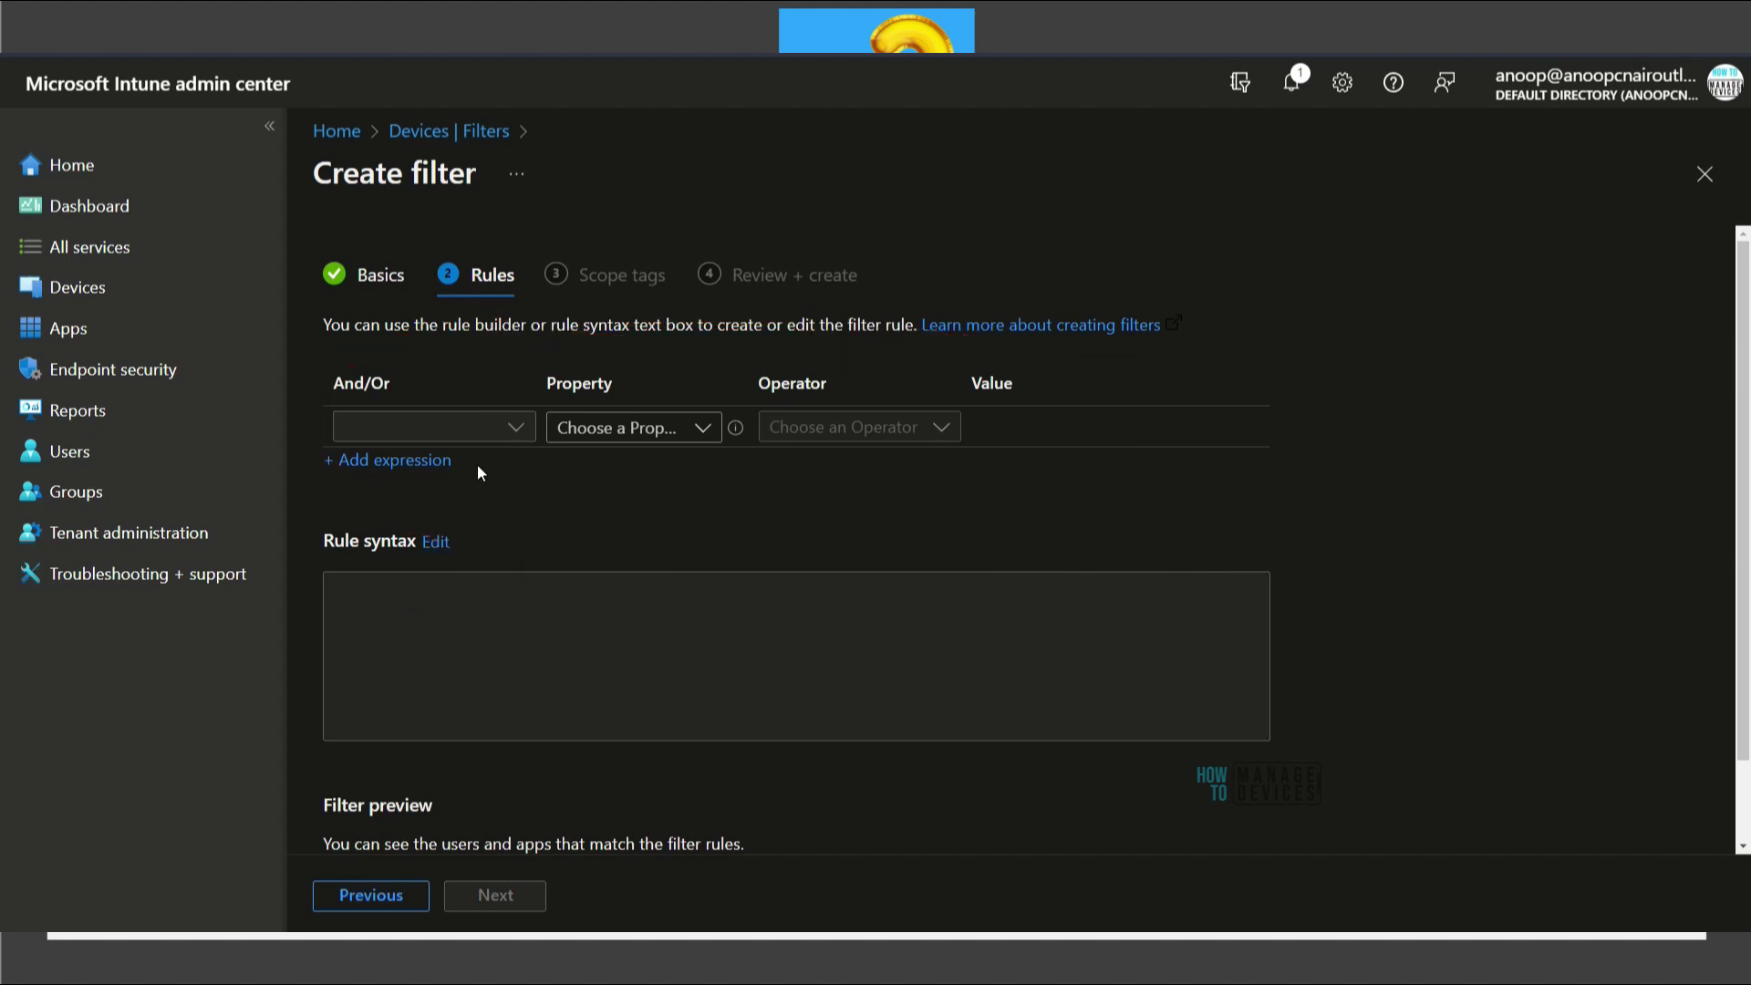
- Define the filter rule with the property appVersion (App Version), the operator NotEquals and the value 1
{"action": "left_click", "coordinate": [620, 428]}
{"action": "key", "text": "ctrl+2"}
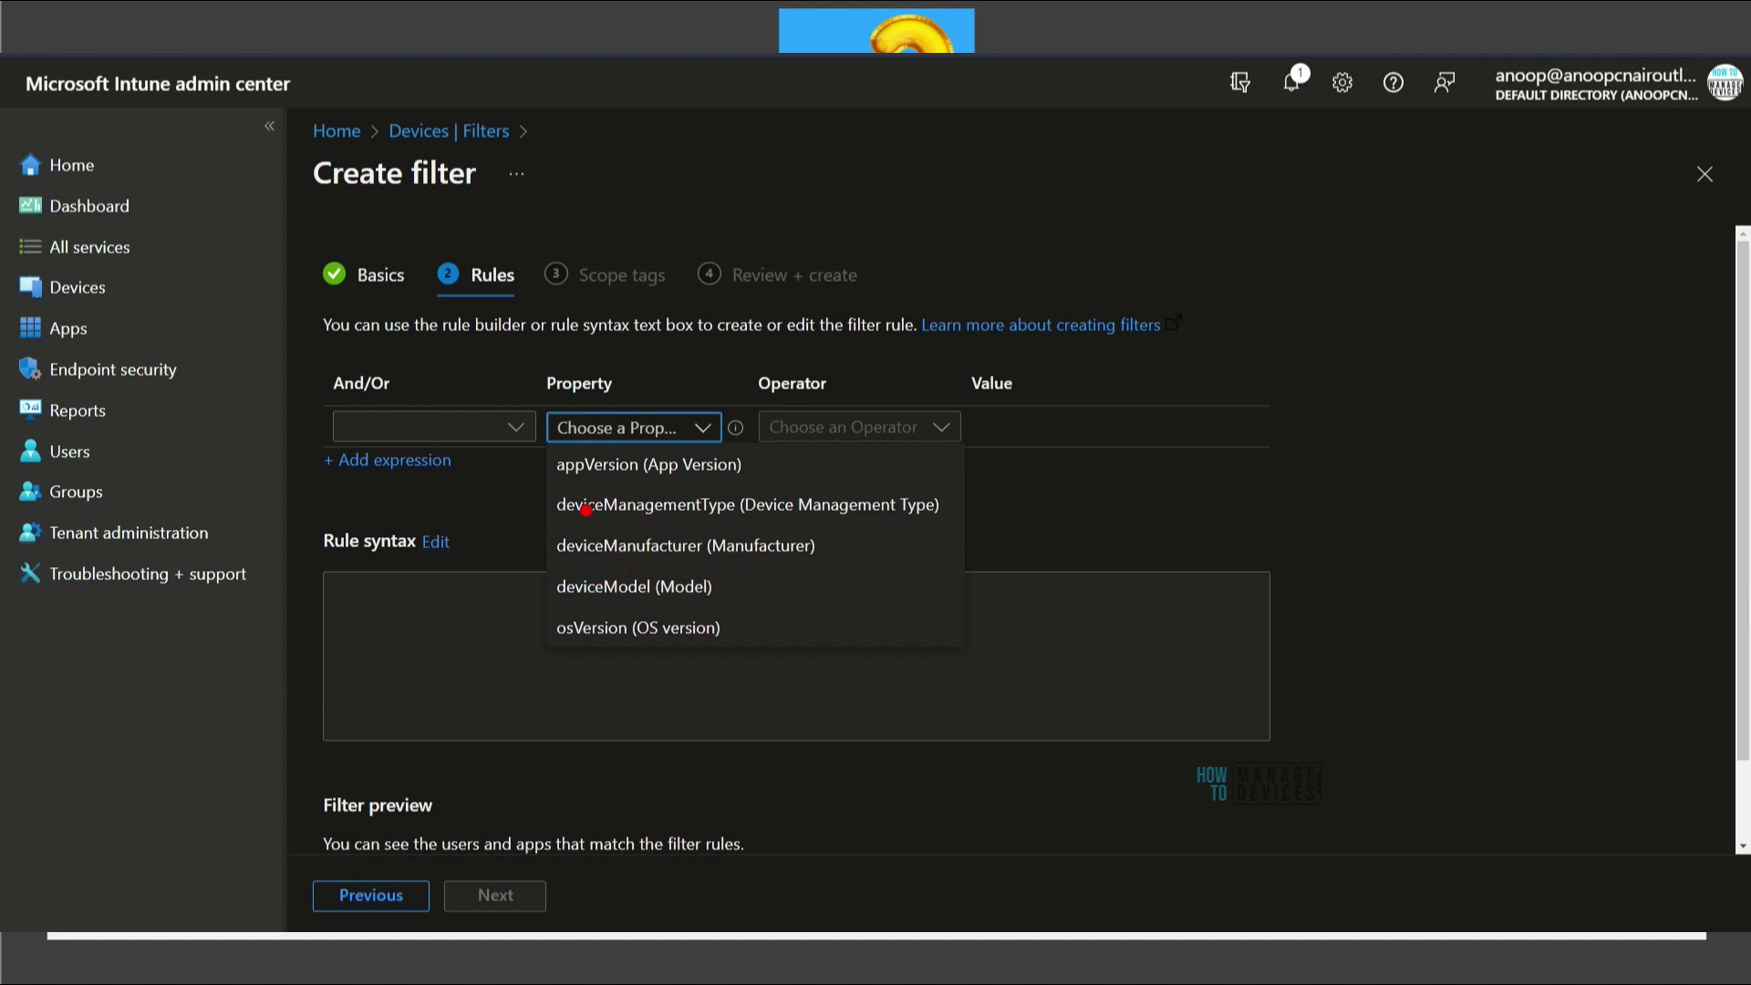
{"action": "mouse_move", "coordinate": [273, 560]}
{"action": "left_mouse_down"}
{"action": "mouse_move", "coordinate": [552, 480]}
{"action": "mouse_move", "coordinate": [527, 520]}
{"action": "mouse_move", "coordinate": [810, 486]}
{"action": "left_mouse_up"}
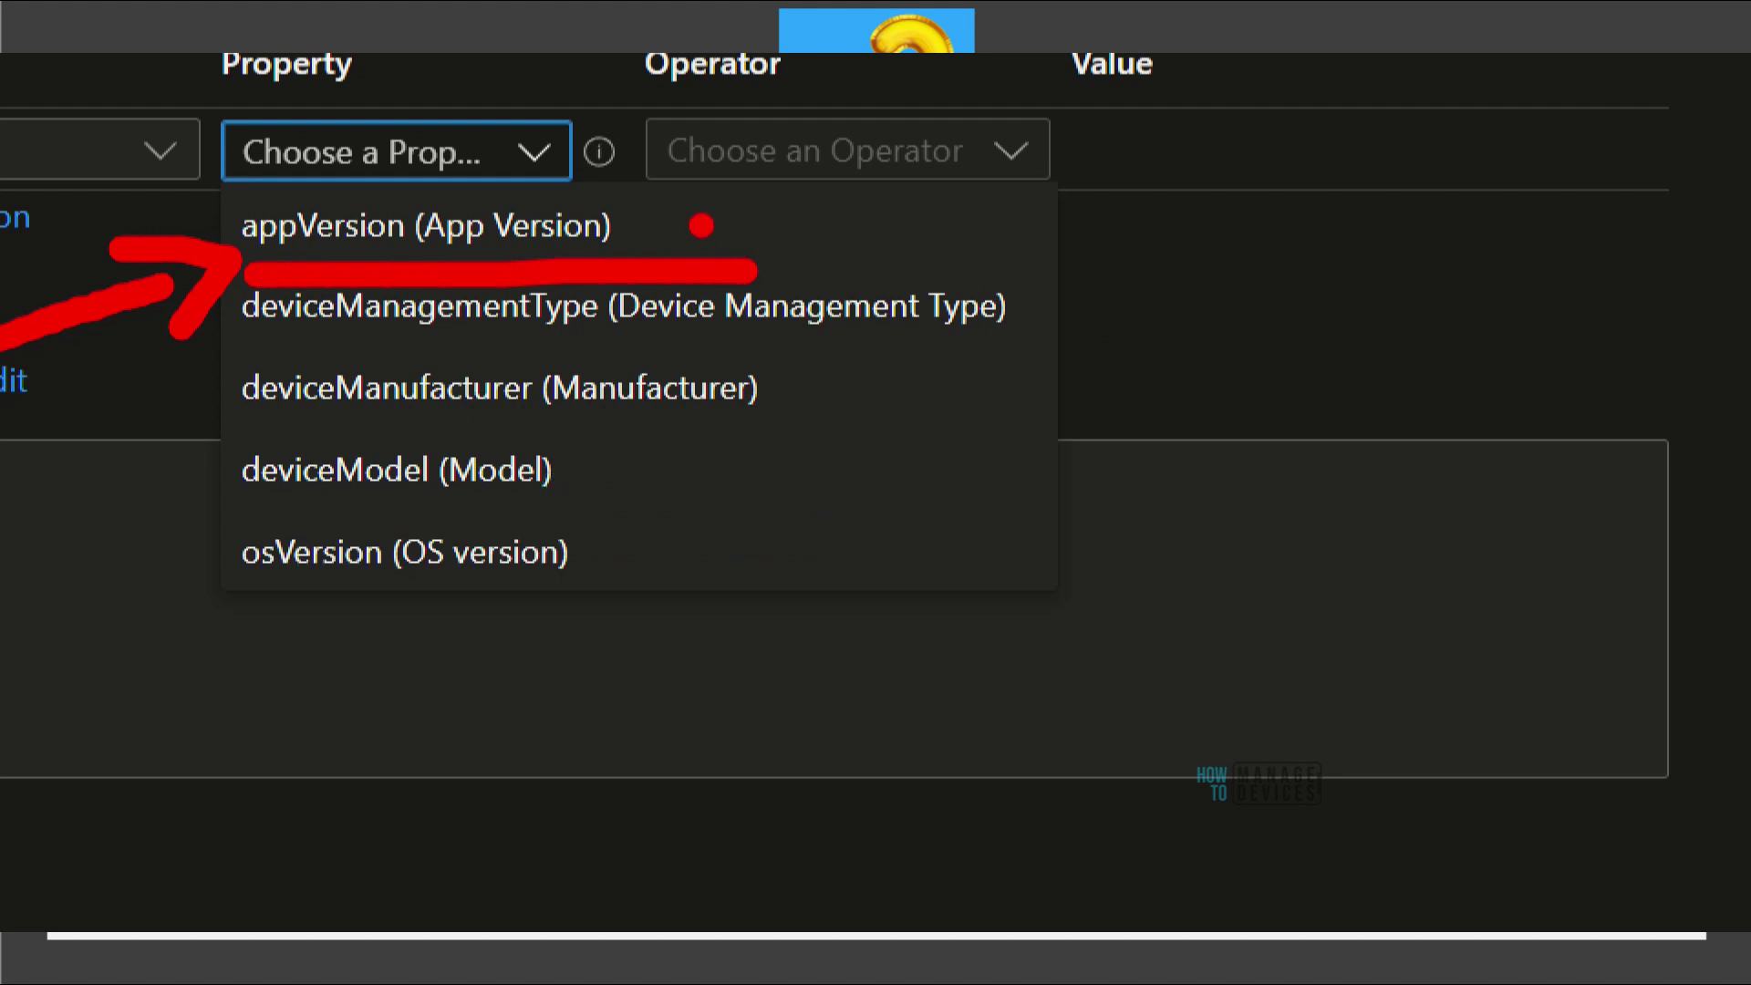
{"action": "left_click_drag", "start_coordinate": [670, 228], "coordinate": [992, 229]}
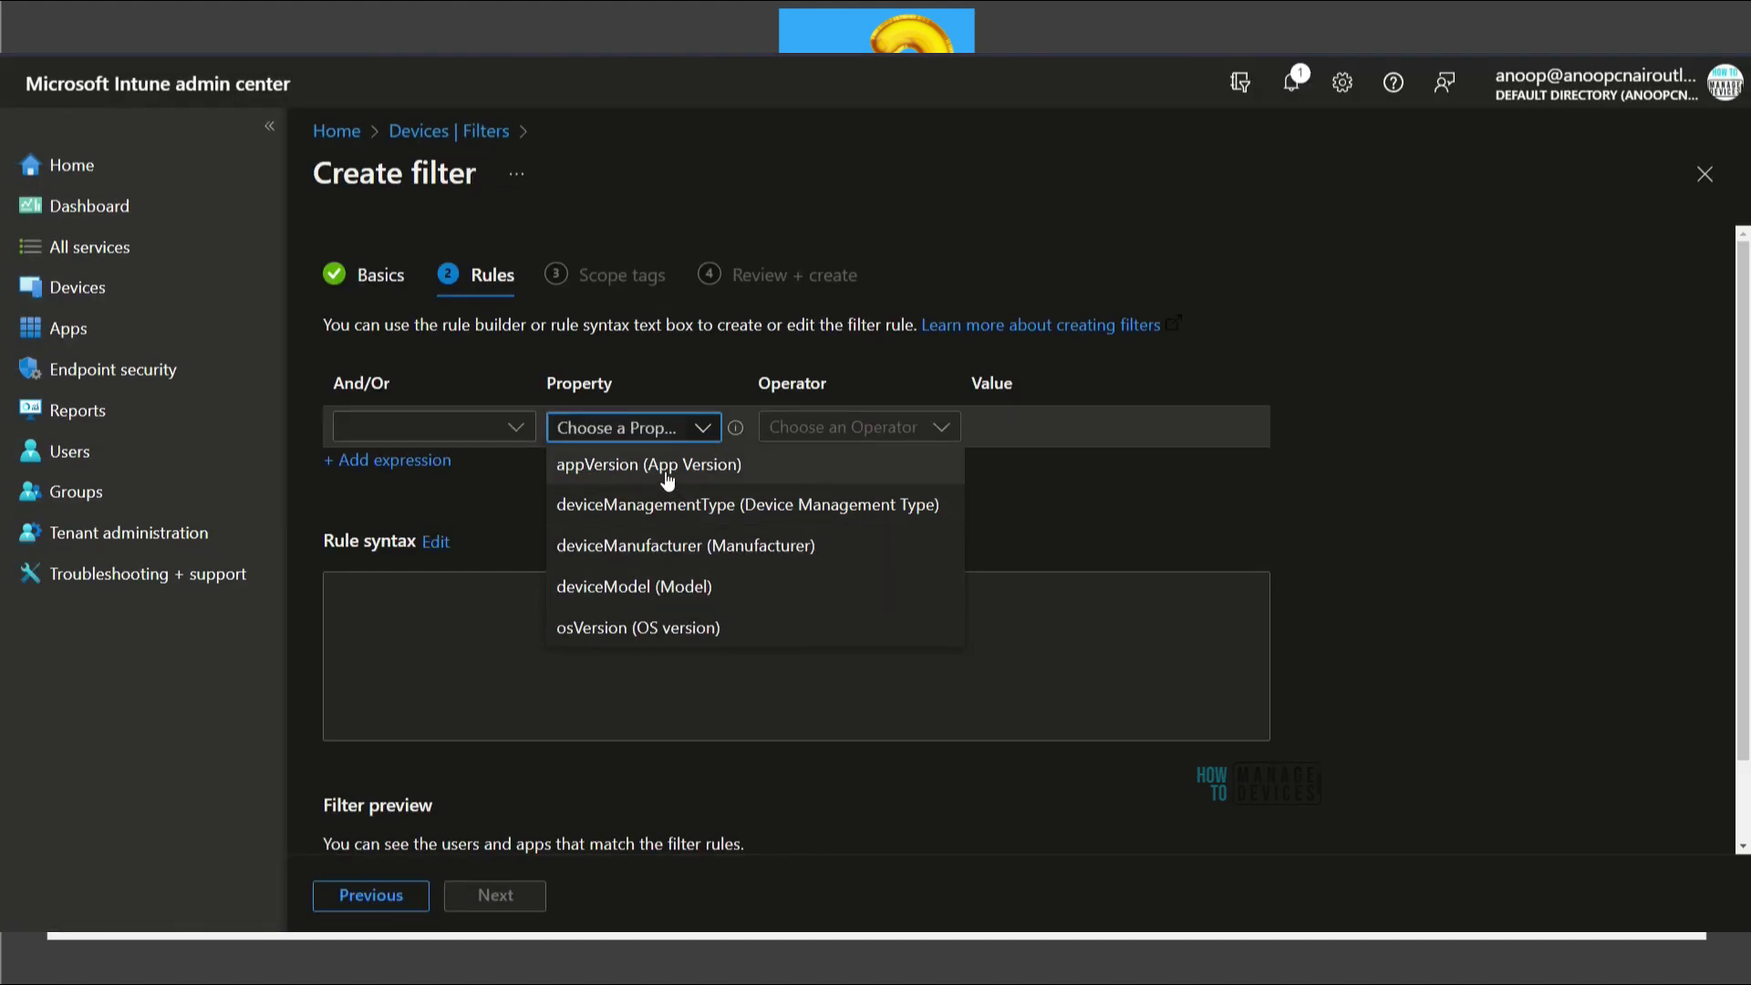
{"action": "left_click", "coordinate": [459, 239]}
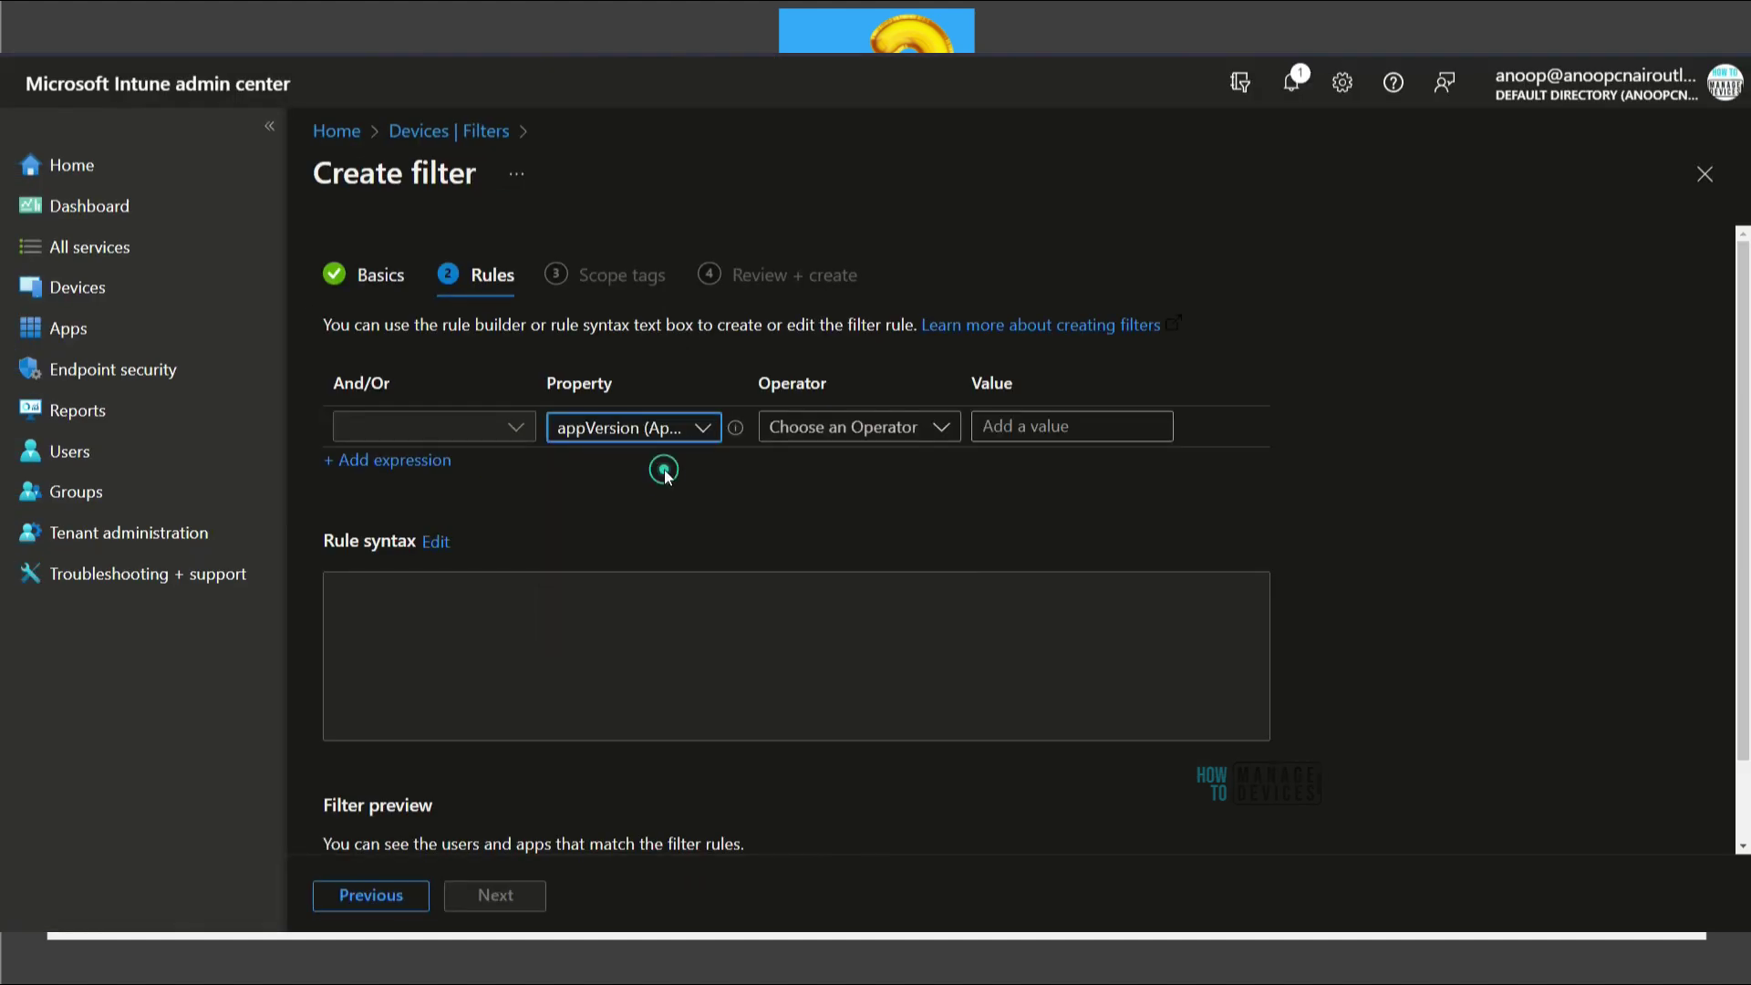
{"action": "left_click", "coordinate": [848, 427]}
{"action": "left_click", "coordinate": [820, 504]}
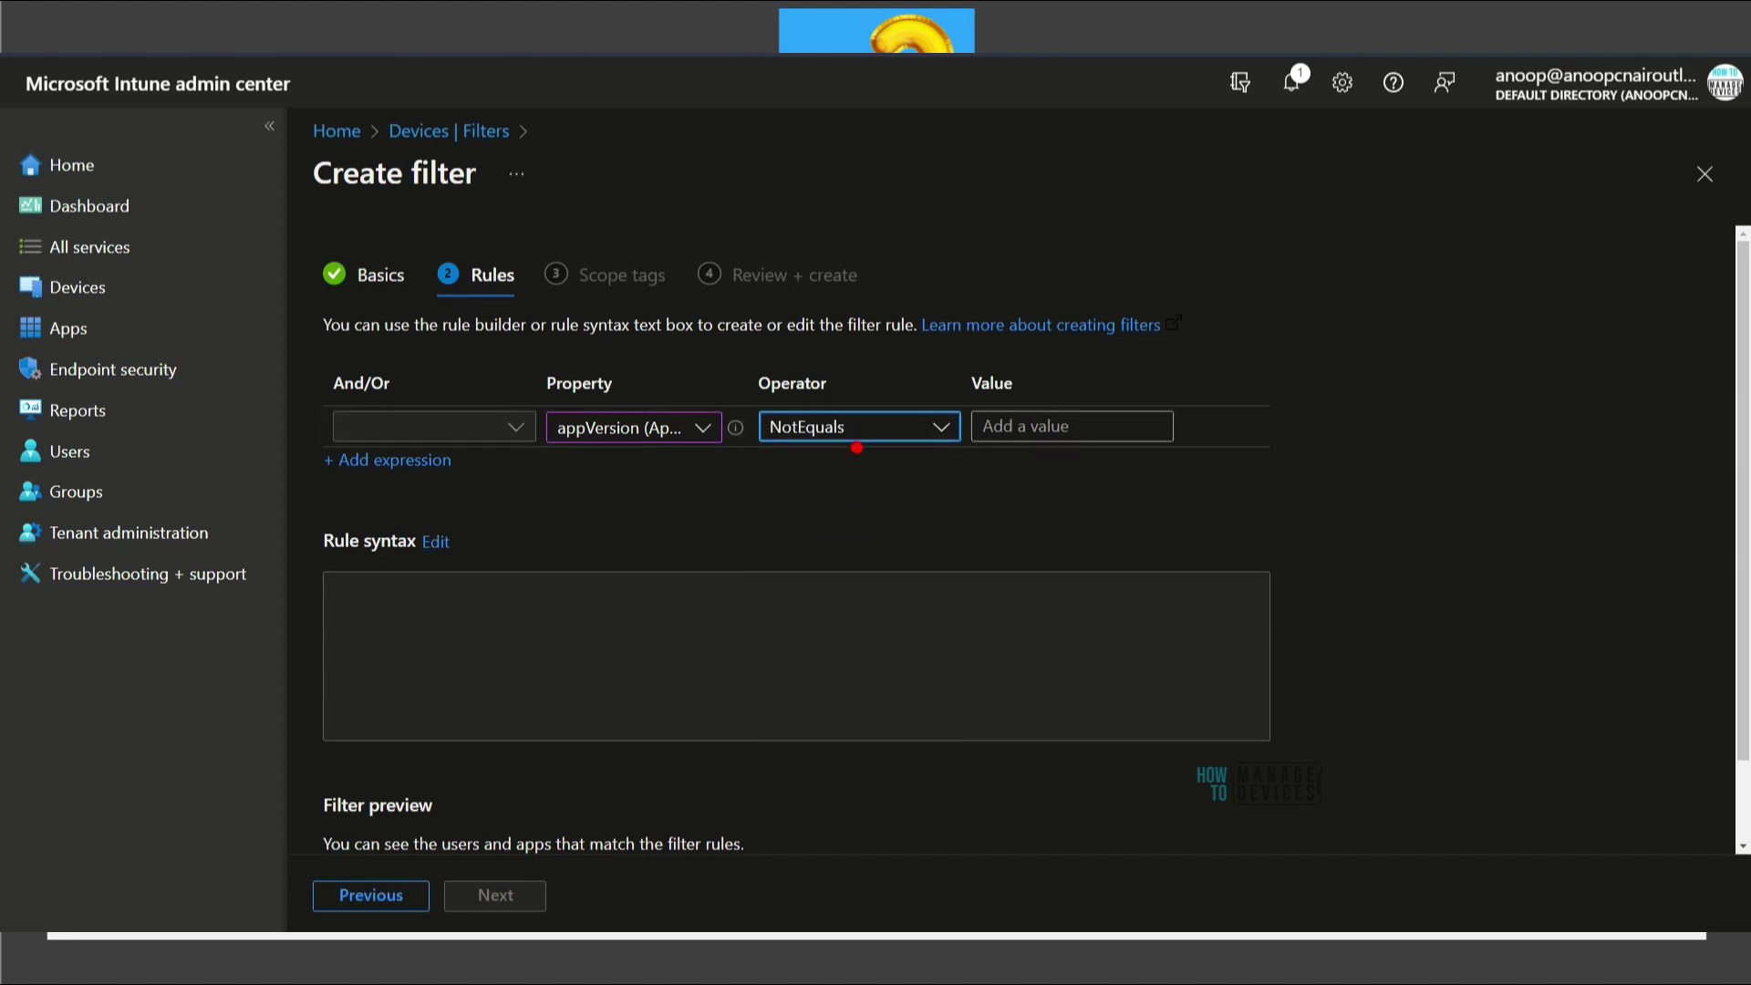
{"action": "left_click", "coordinate": [1021, 427]}
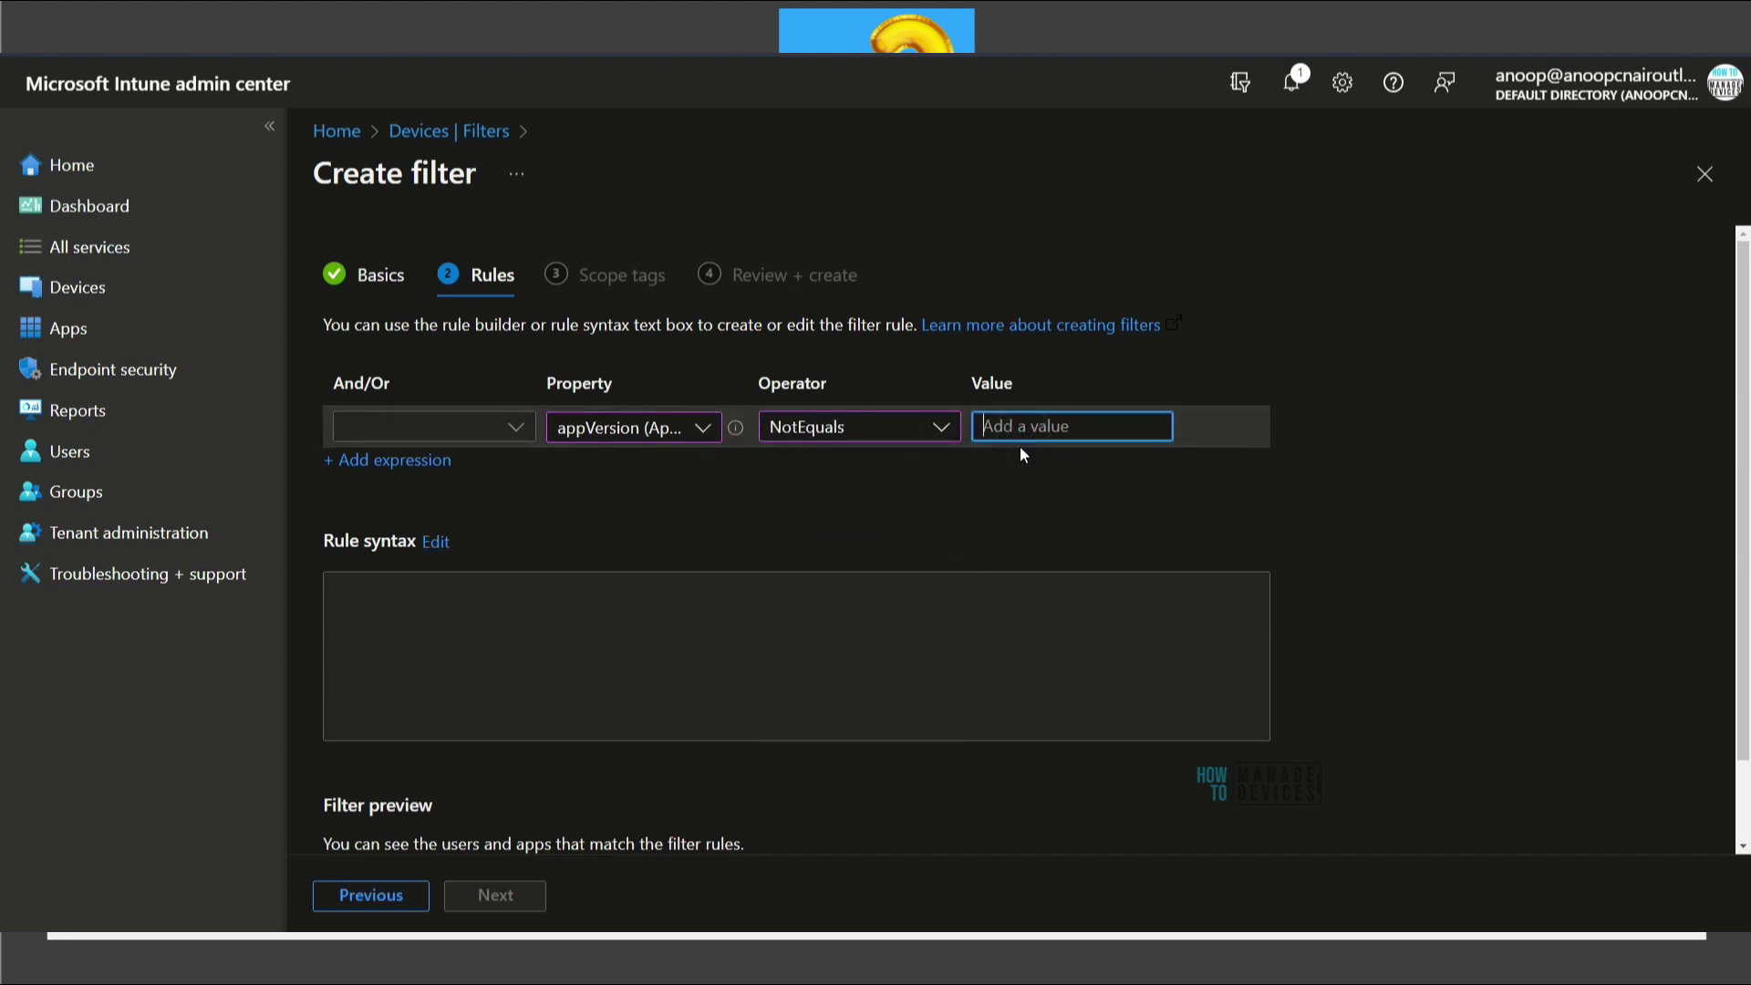
{"action": "type", "text": "1"}
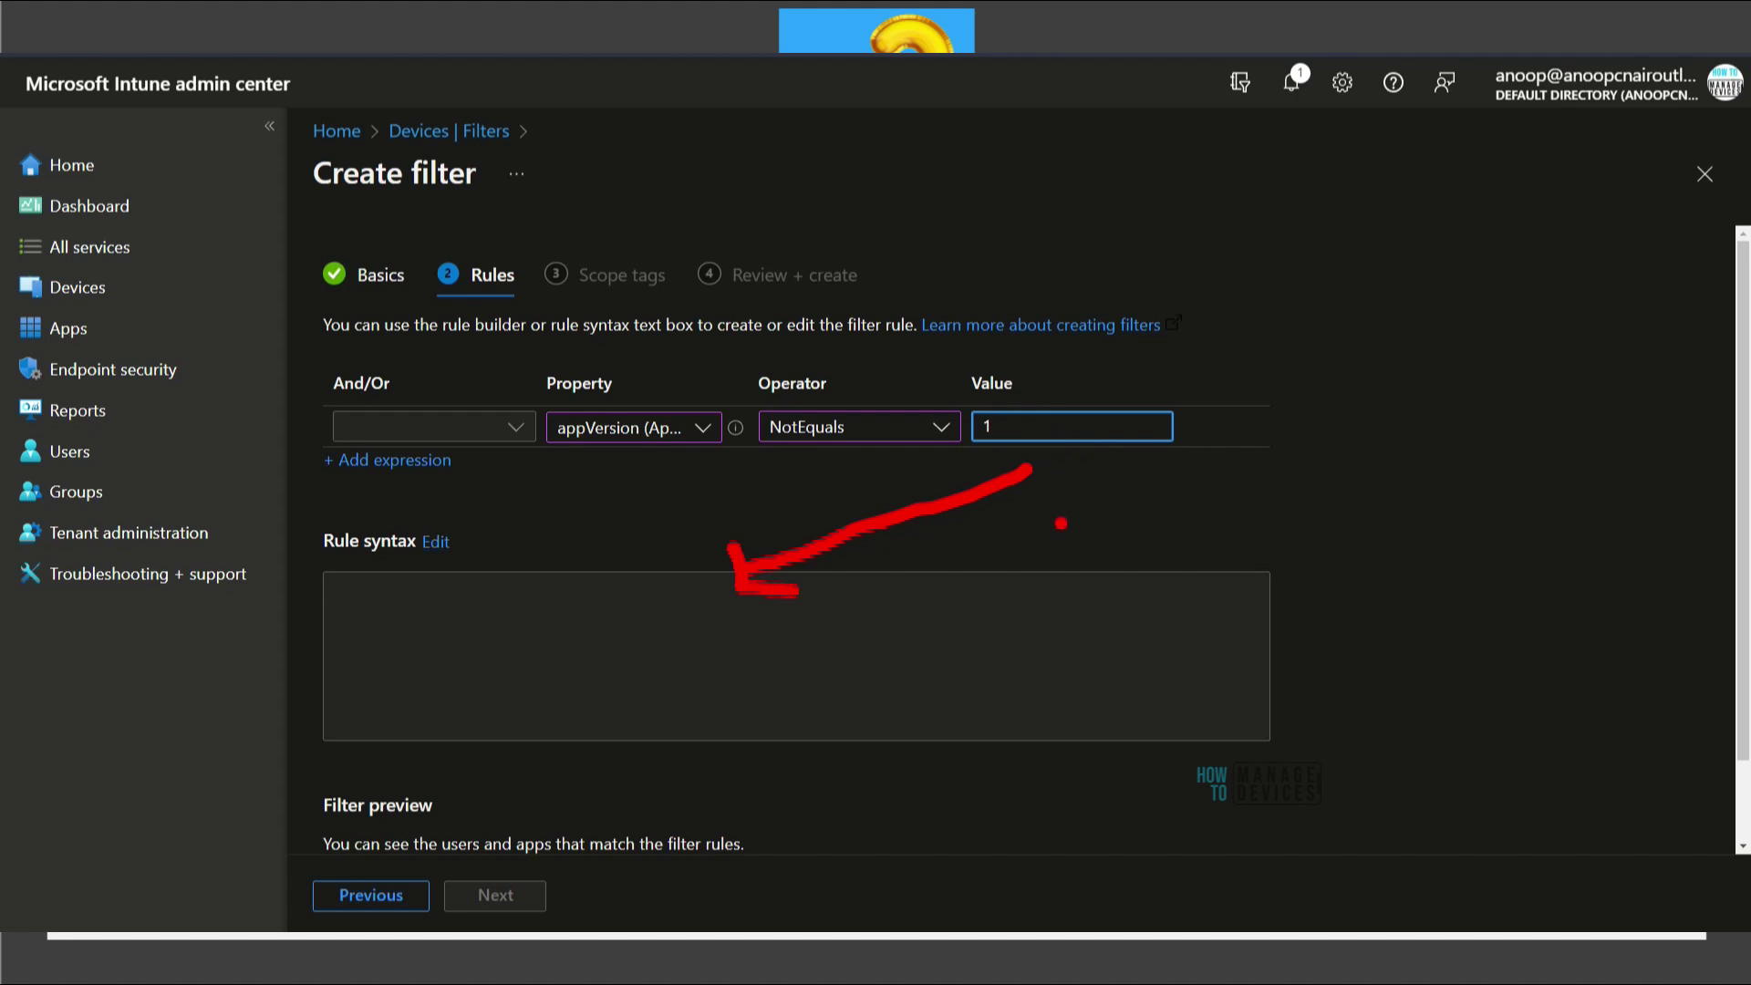
{"action": "left_click", "coordinate": [1036, 507]}
- Examine the generated rule syntax and preview the devices that match the filter rule
{"action": "triple_click", "coordinate": [355, 613]}
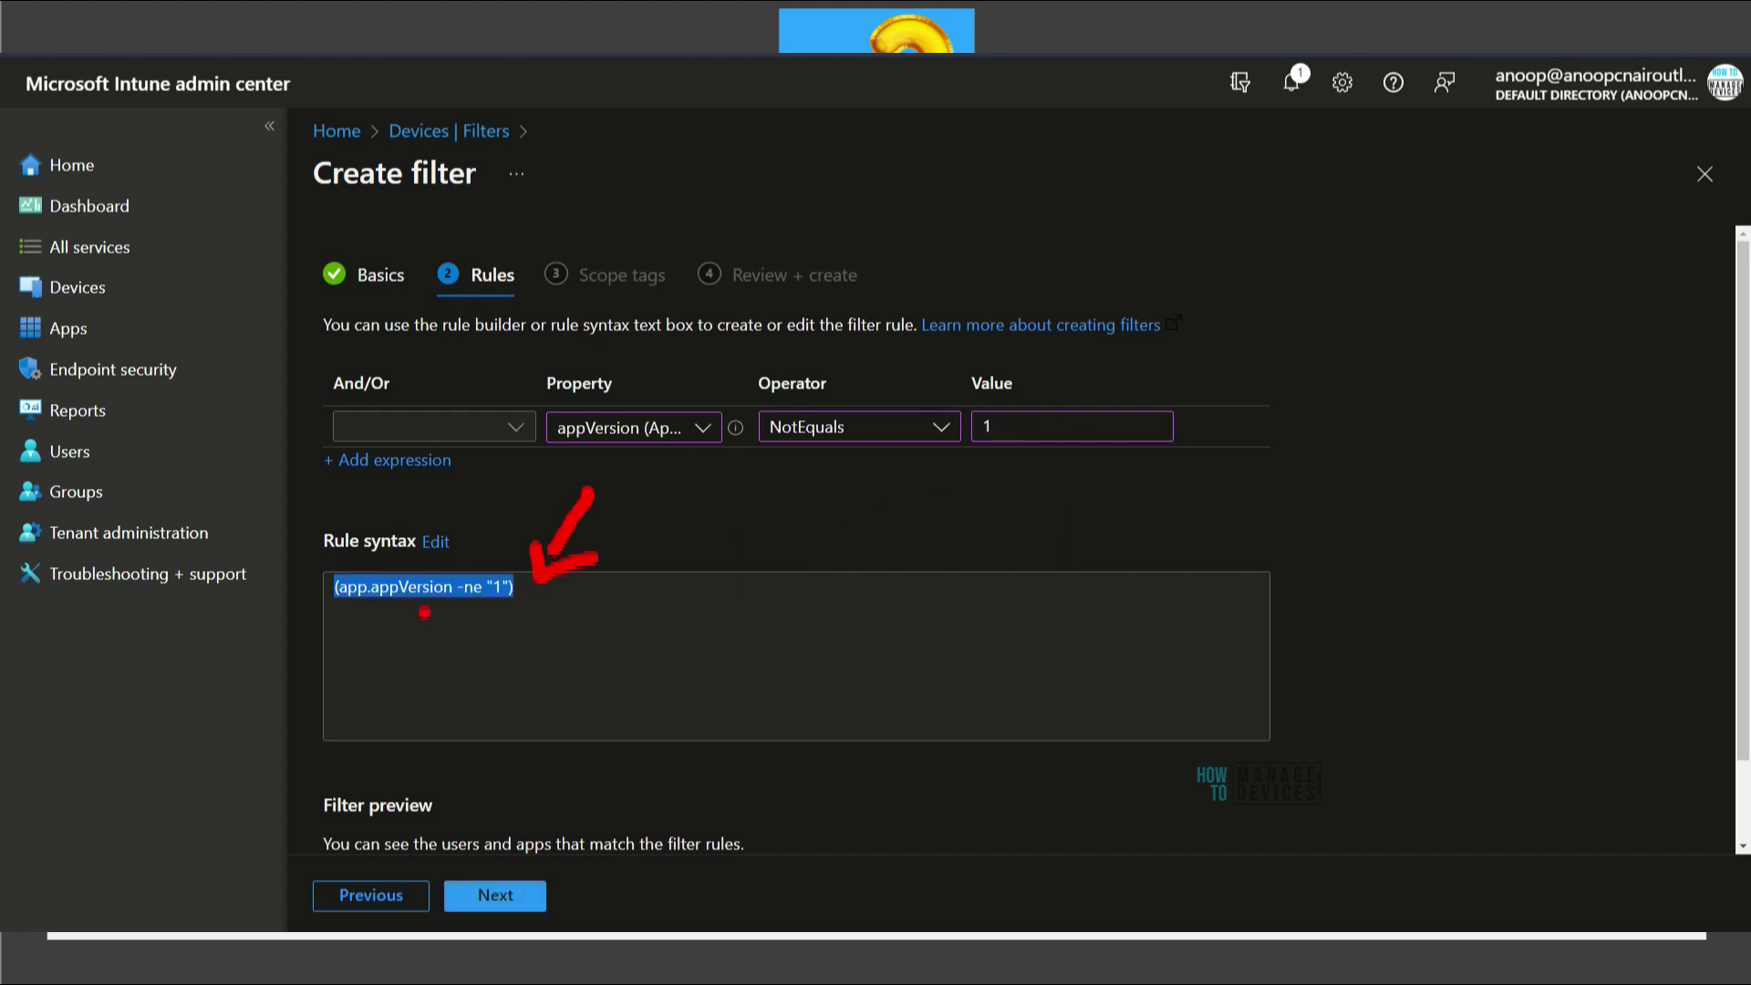
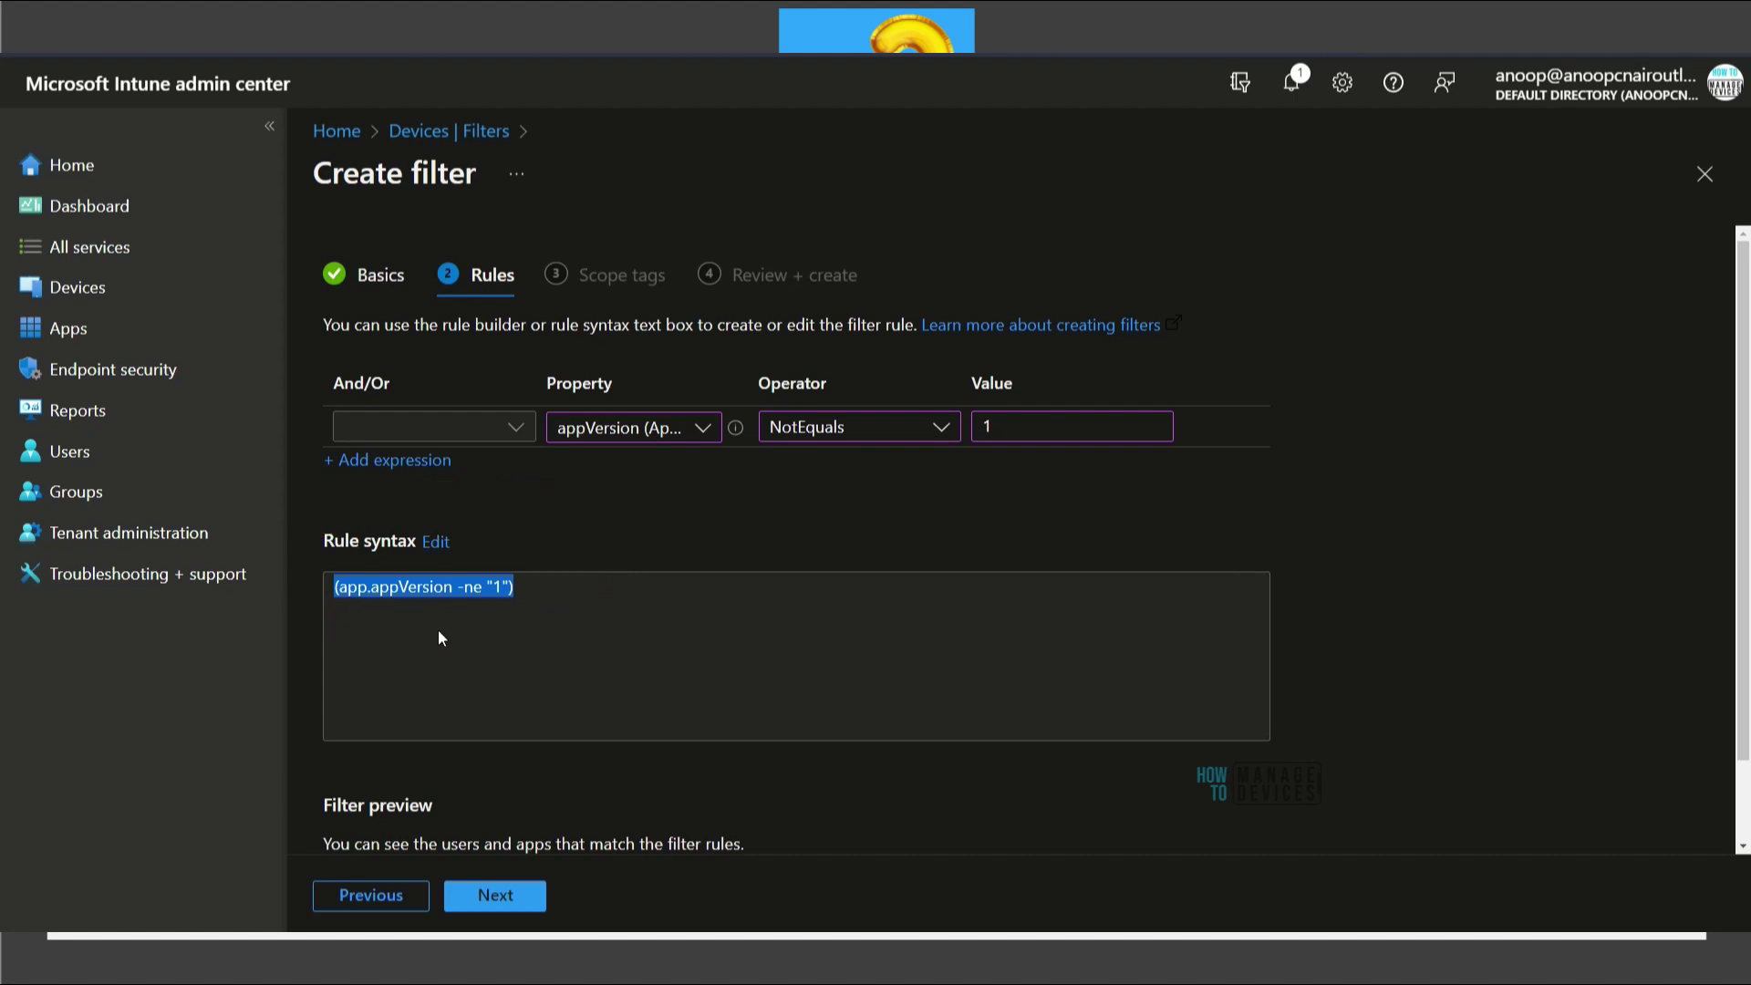
{"action": "left_click_drag", "start_coordinate": [423, 634], "coordinate": [441, 720]}
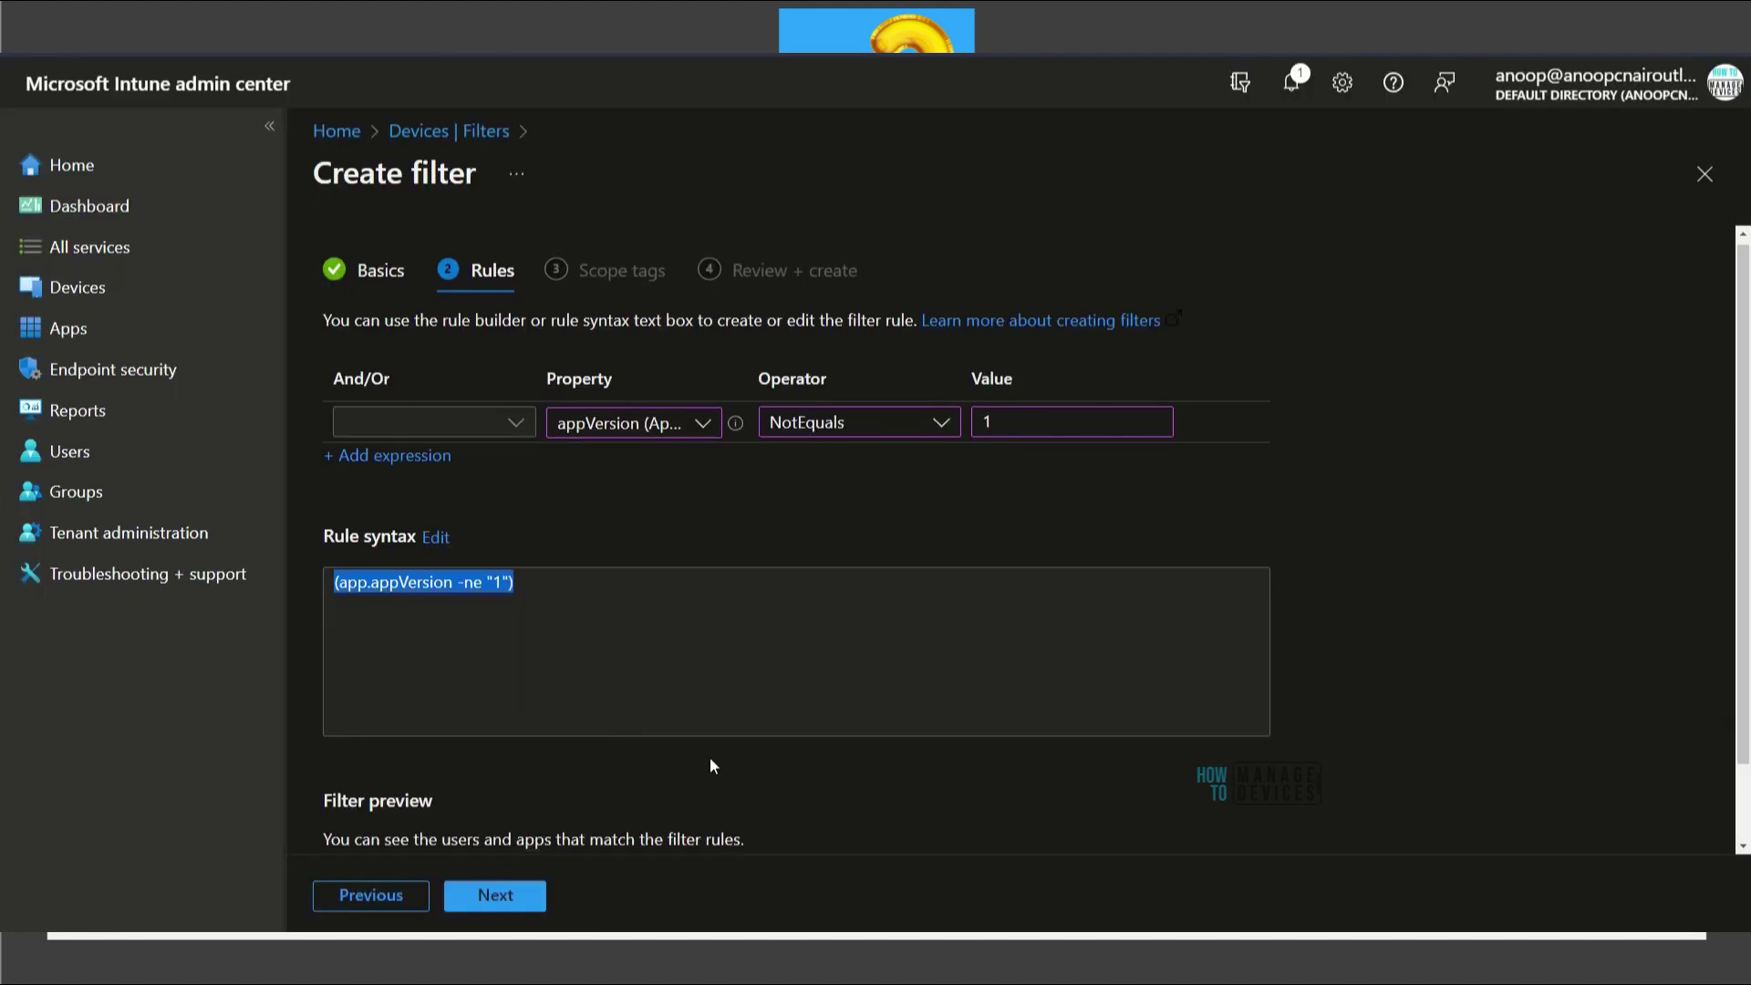
{"action": "mouse_move", "coordinate": [358, 828]}
{"action": "left_mouse_down"}
{"action": "mouse_move", "coordinate": [489, 832]}
{"action": "mouse_move", "coordinate": [771, 673]}
{"action": "mouse_move", "coordinate": [242, 743]}
{"action": "mouse_move", "coordinate": [293, 807]}
{"action": "left_mouse_up"}
{"action": "mouse_move", "coordinate": [574, 544]}
{"action": "left_mouse_down"}
{"action": "mouse_move", "coordinate": [497, 681]}
{"action": "mouse_move", "coordinate": [477, 673]}
{"action": "mouse_move", "coordinate": [569, 689]}
{"action": "left_mouse_up"}
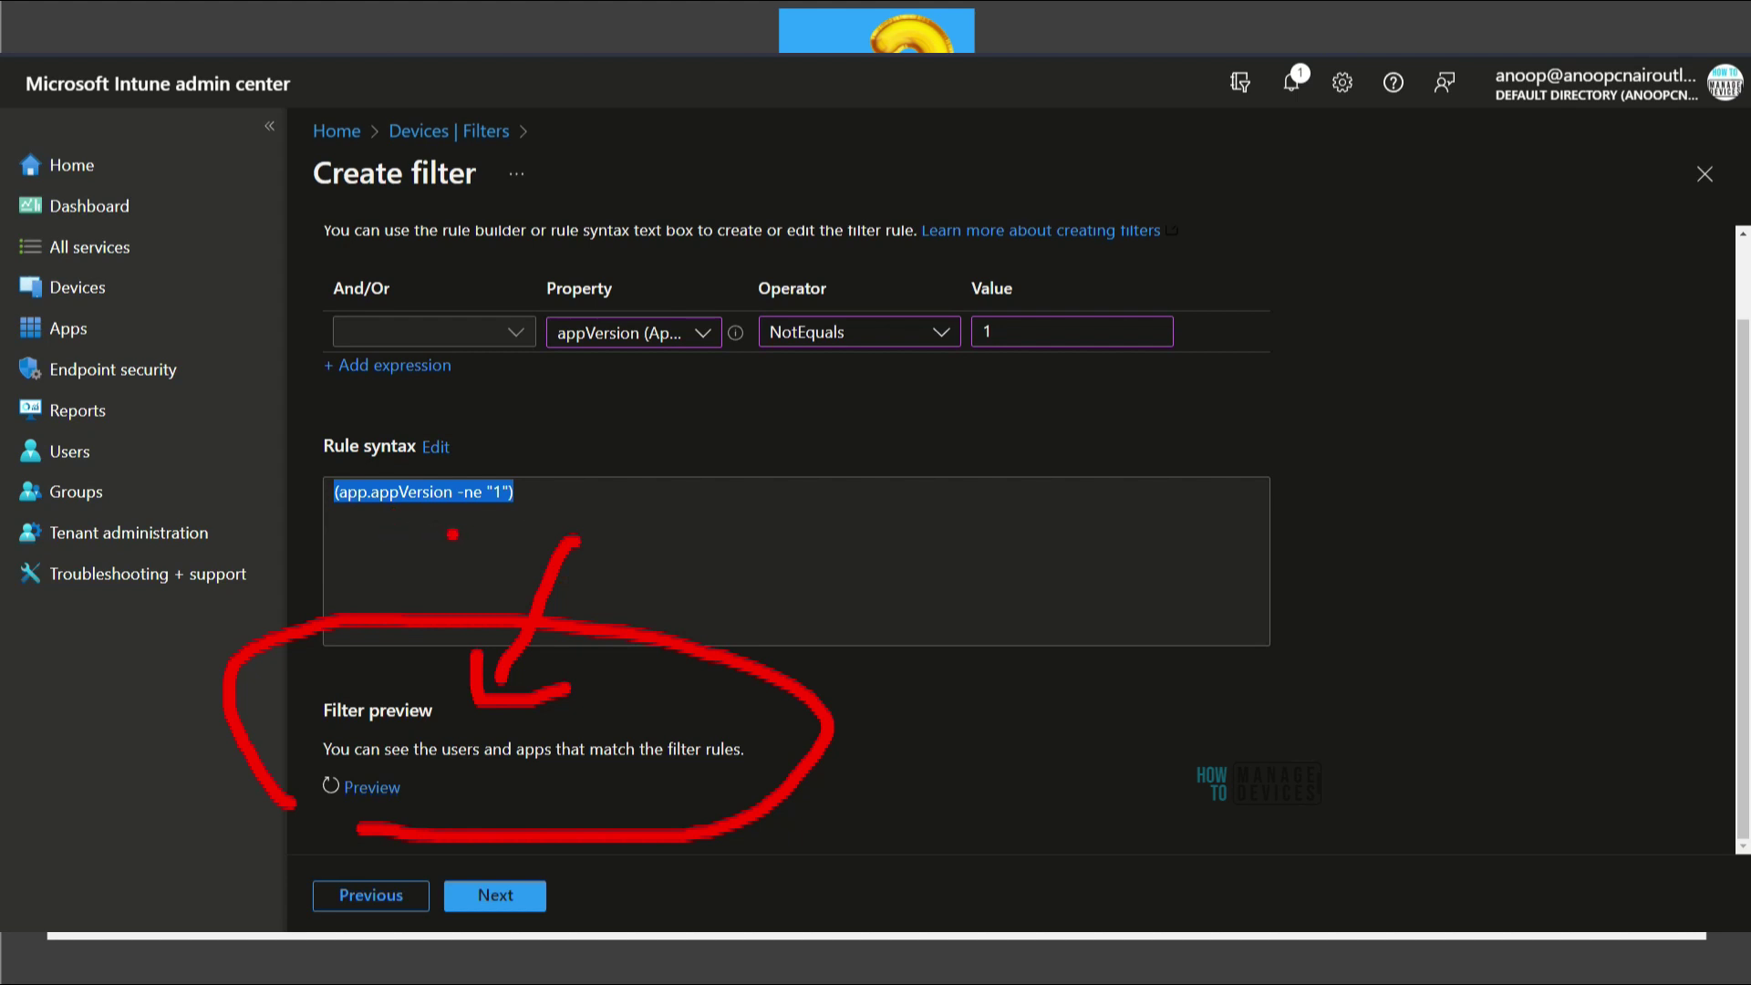
{"action": "left_click", "coordinate": [374, 788]}
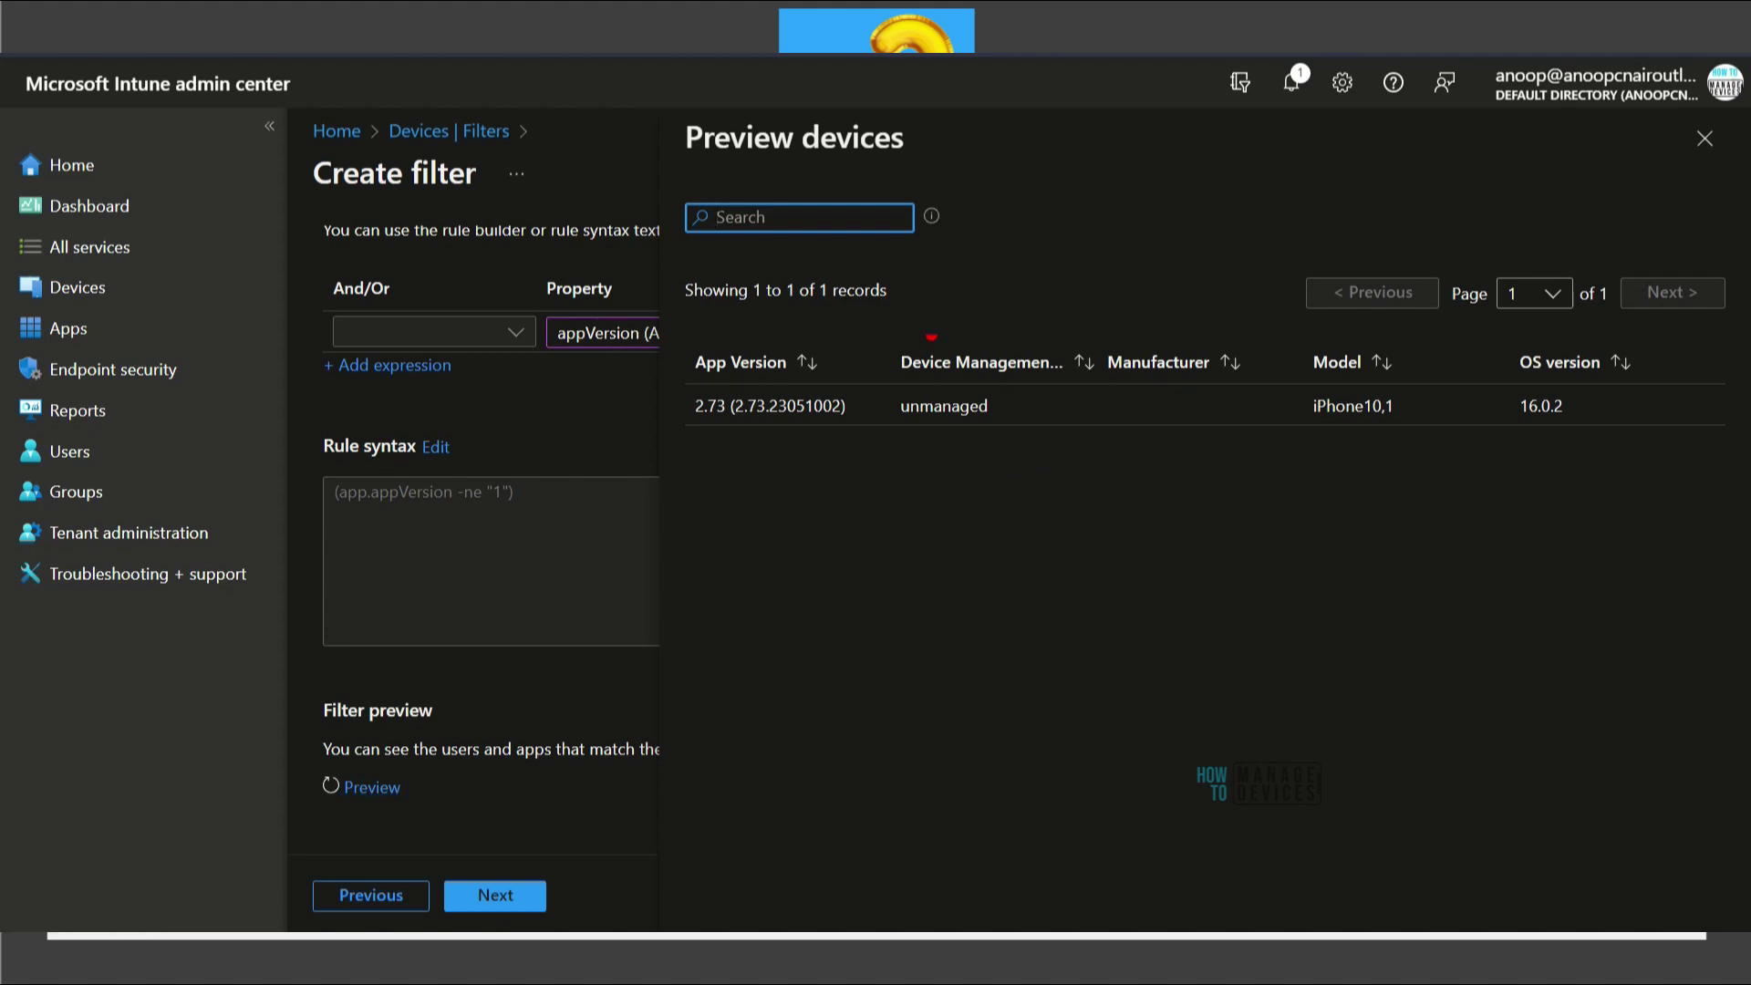
{"action": "mouse_move", "coordinate": [679, 111]}
{"action": "left_mouse_down"}
{"action": "mouse_move", "coordinate": [1333, 664]}
{"action": "mouse_move", "coordinate": [1641, 203]}
{"action": "mouse_move", "coordinate": [920, 82]}
{"action": "left_mouse_up"}
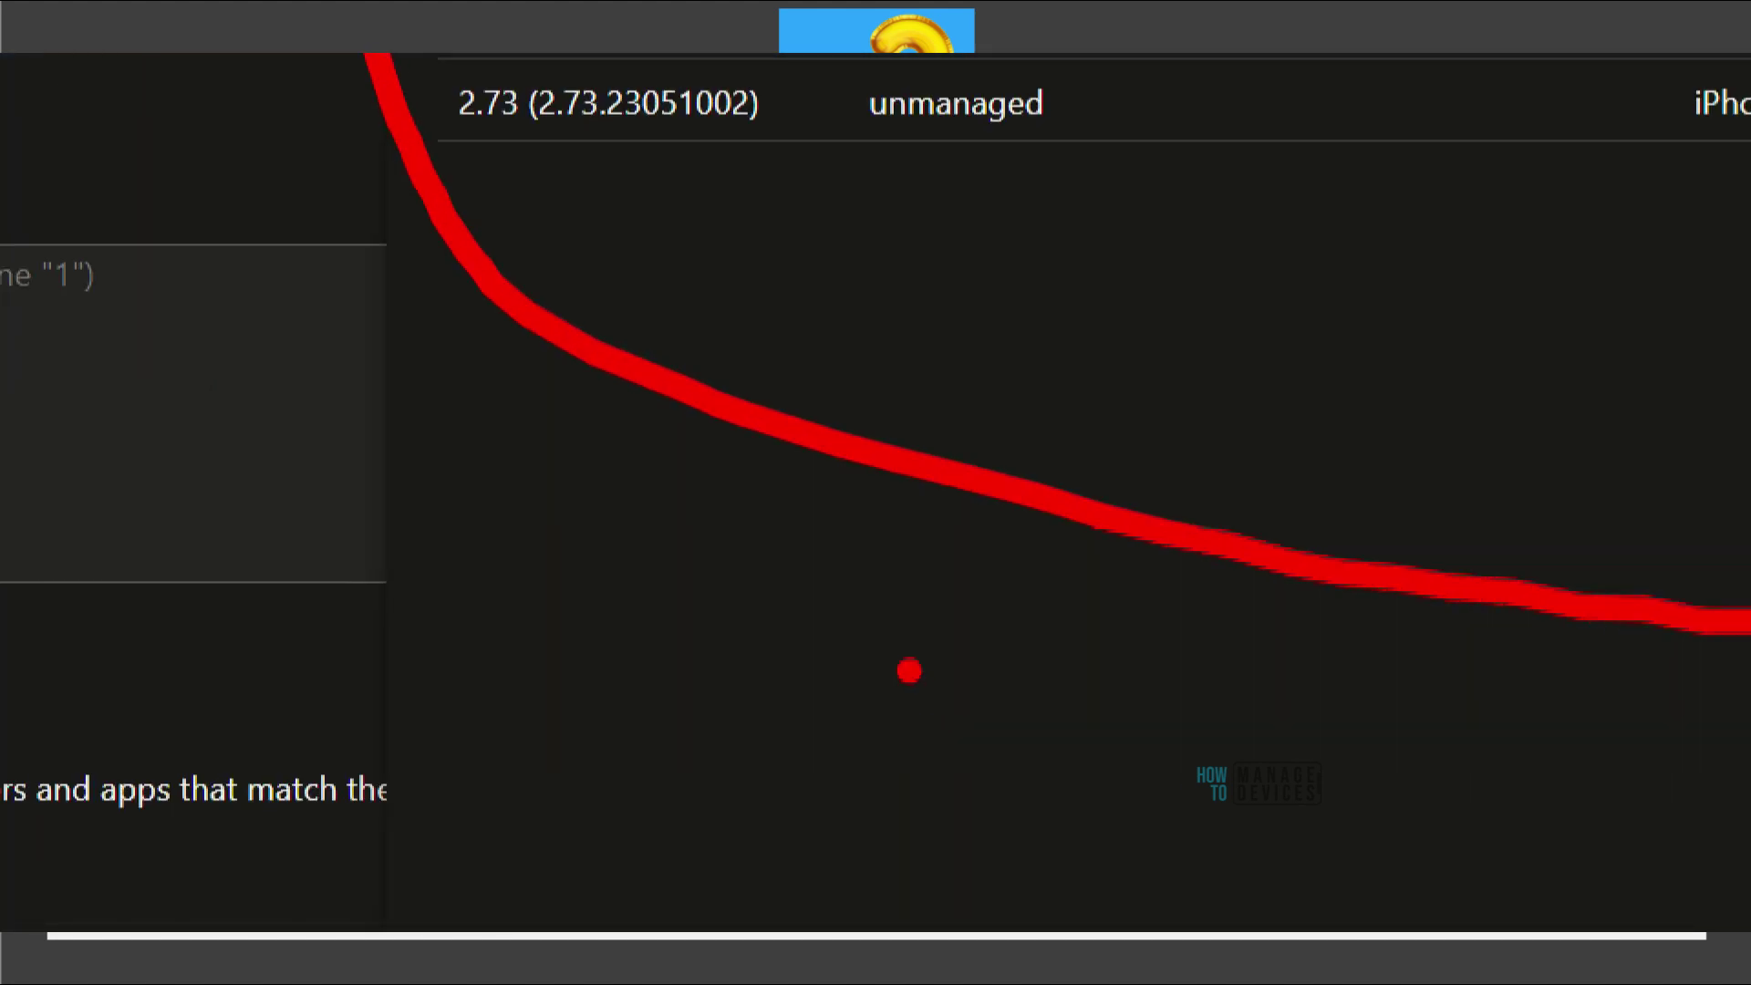
- Examine the app version, device management type and OS version of the device listed in the filter preview
{"action": "left_click_drag", "start_coordinate": [447, 60], "coordinate": [760, 64]}
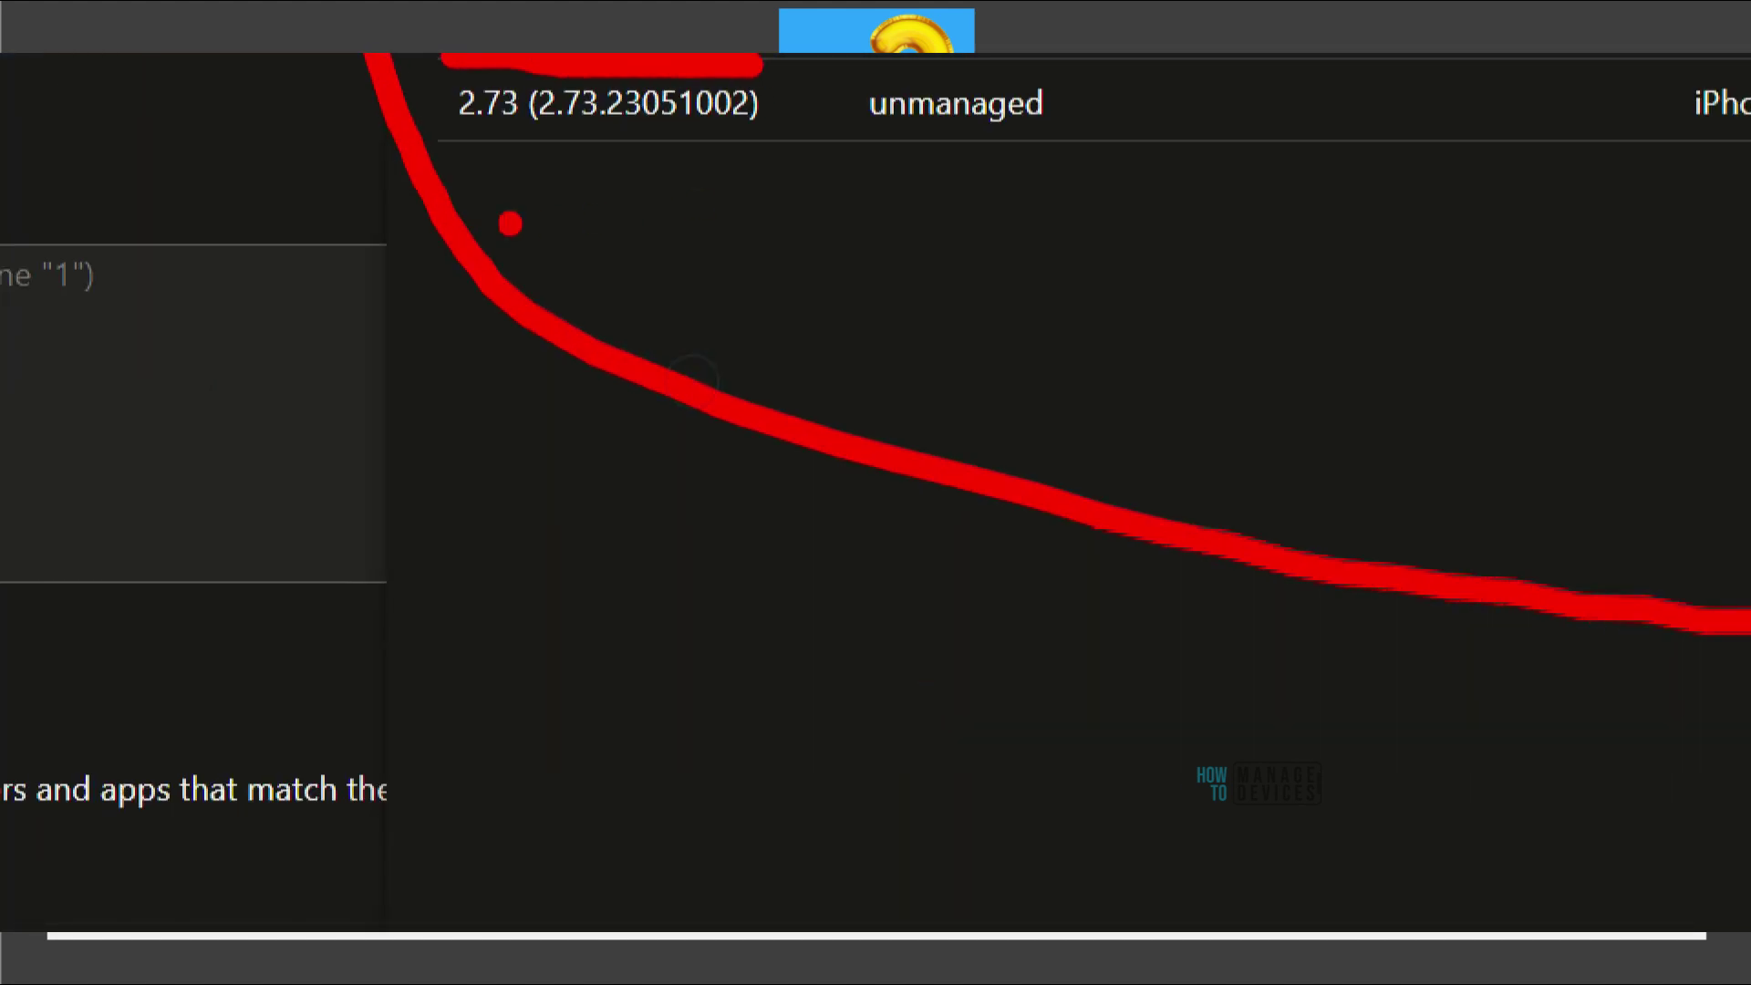
{"action": "left_click_drag", "start_coordinate": [466, 143], "coordinate": [1181, 152]}
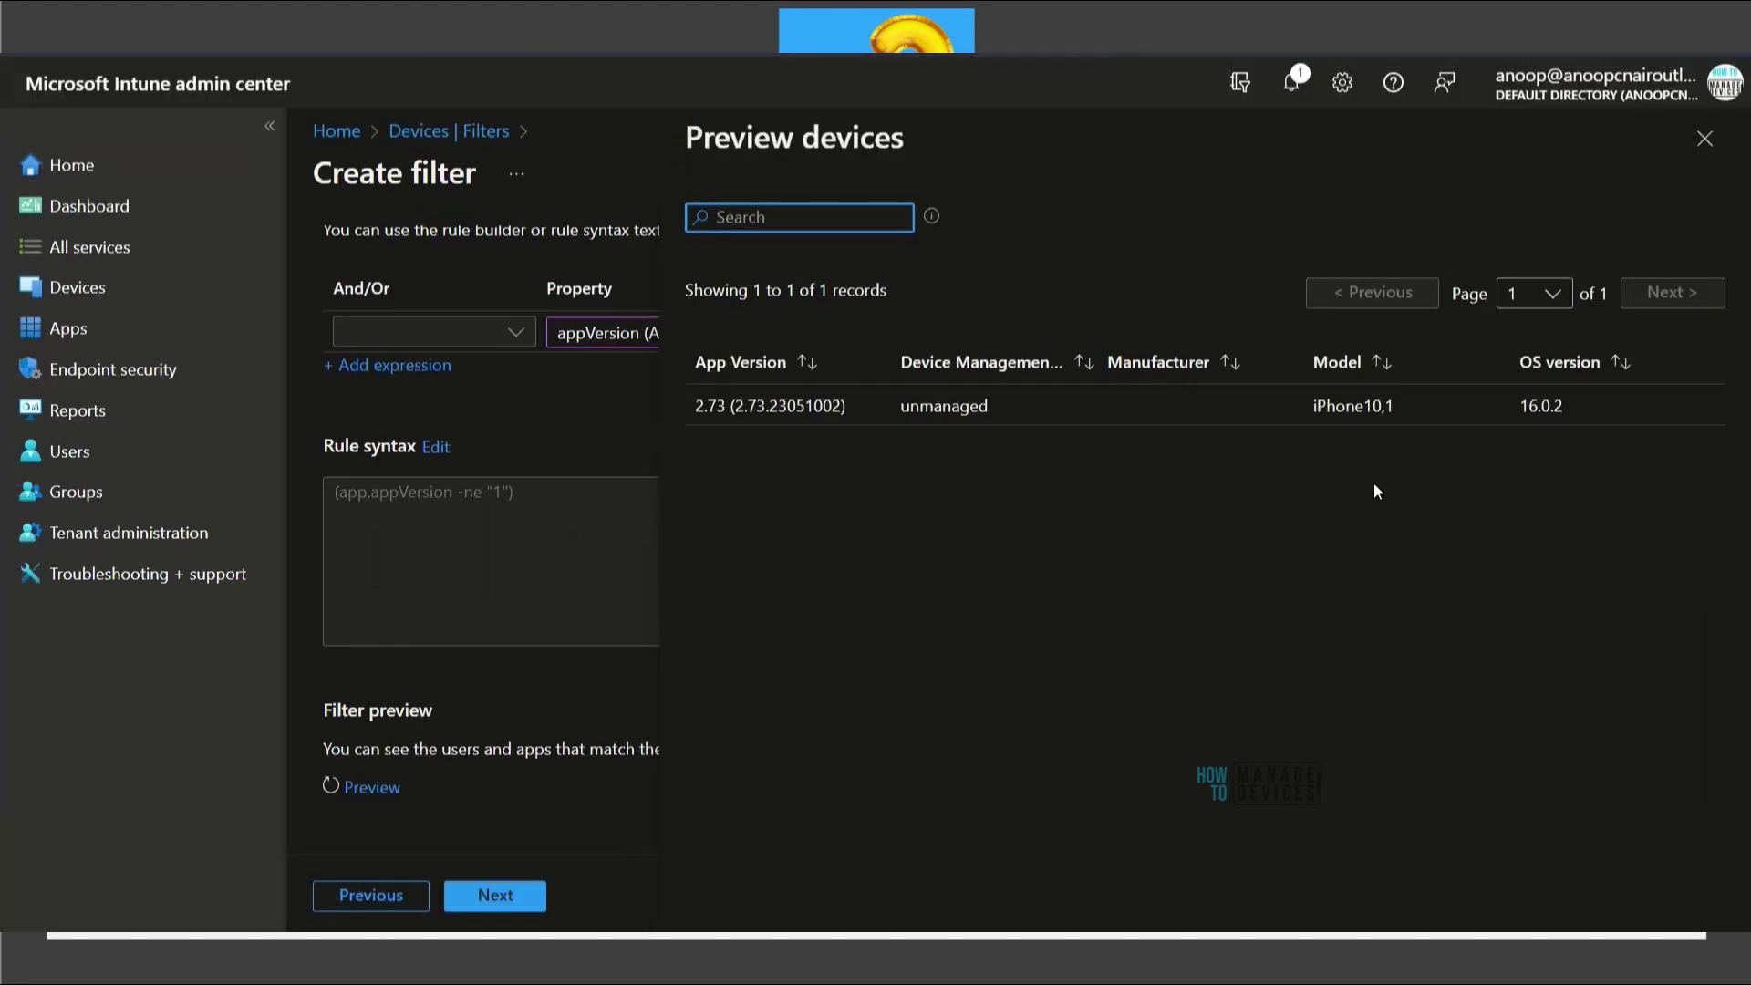
{"action": "mouse_move", "coordinate": [1509, 328]}
{"action": "left_mouse_down"}
{"action": "mouse_move", "coordinate": [1479, 388]}
{"action": "mouse_move", "coordinate": [1632, 333]}
{"action": "left_mouse_up"}
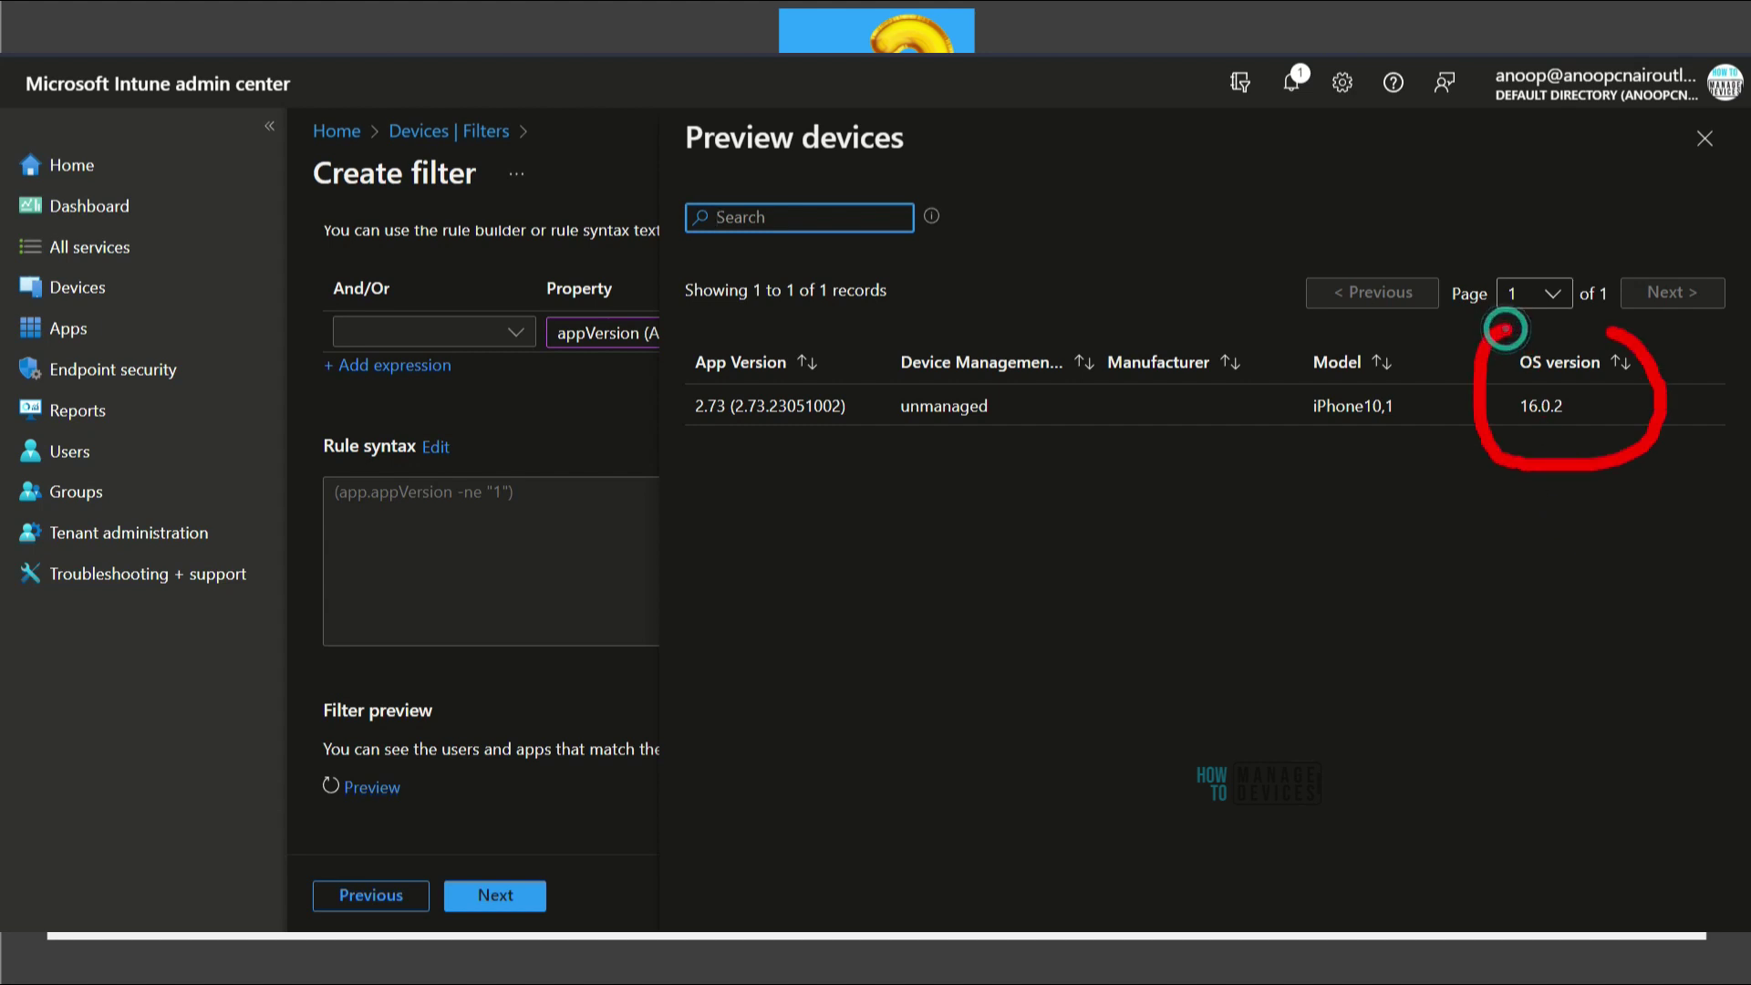
{"action": "mouse_move", "coordinate": [848, 335]}
{"action": "left_mouse_down"}
{"action": "mouse_move", "coordinate": [770, 308]}
{"action": "mouse_move", "coordinate": [844, 340]}
{"action": "left_mouse_up"}
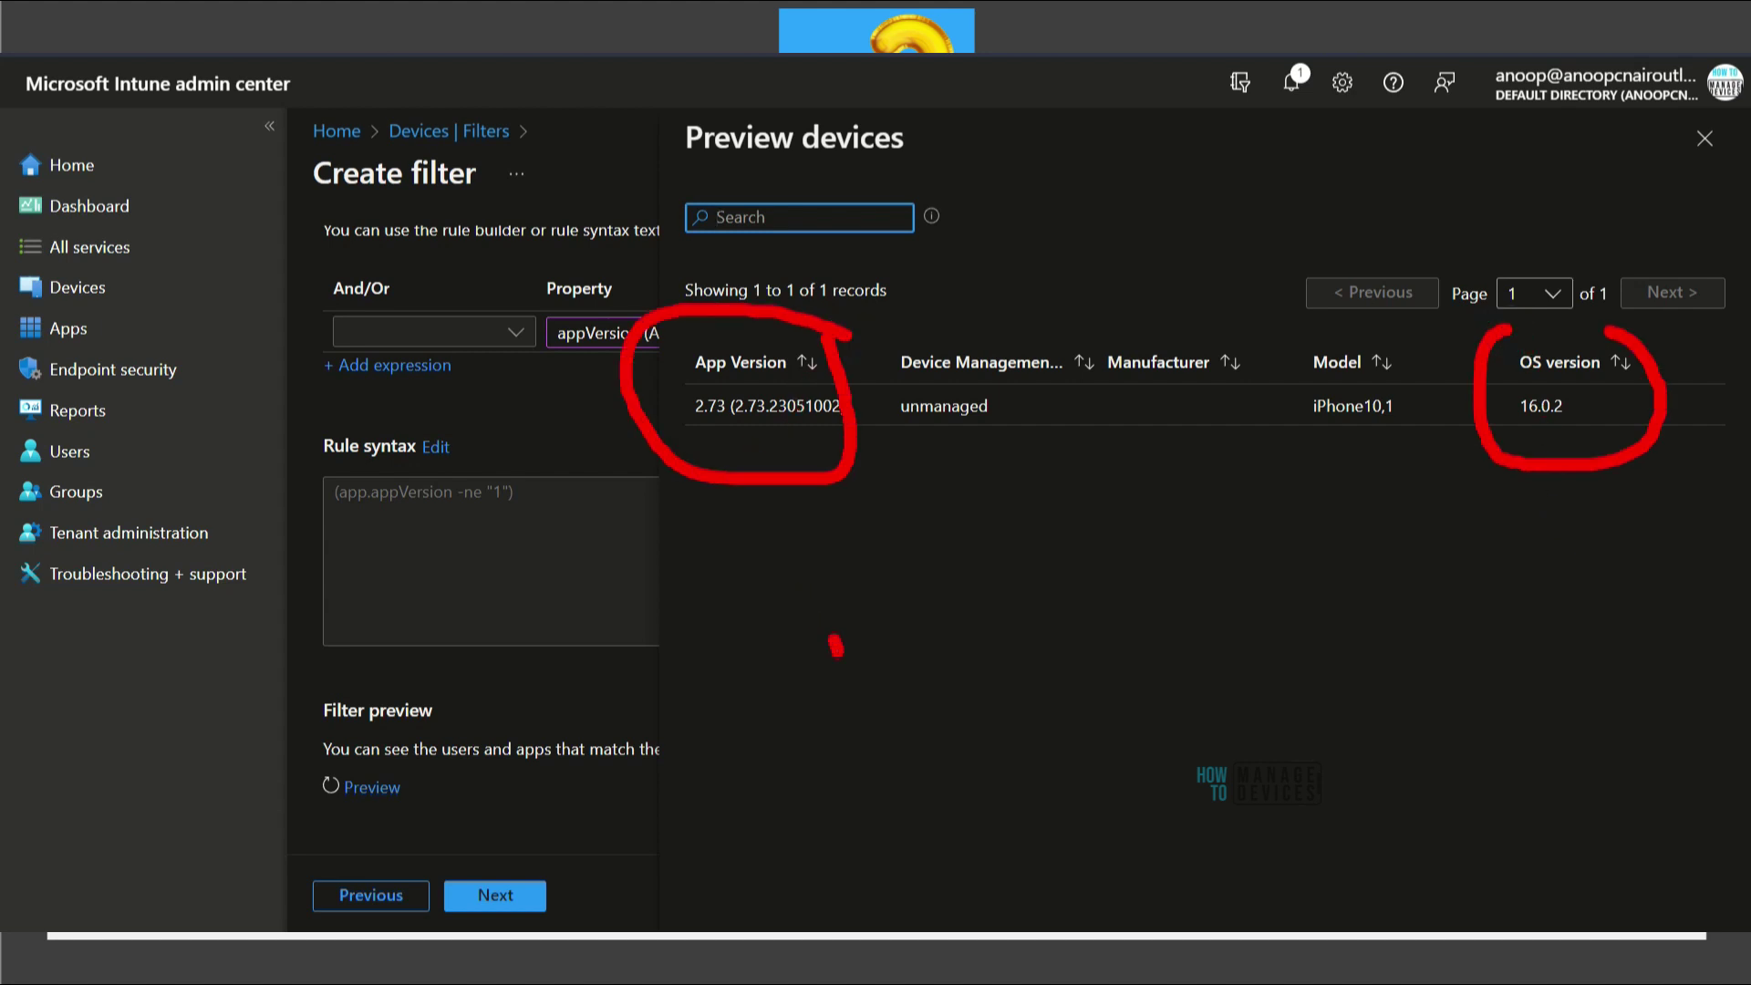
{"action": "left_click_drag", "start_coordinate": [757, 463], "coordinate": [837, 650]}
{"action": "left_click_drag", "start_coordinate": [789, 472], "coordinate": [742, 453]}
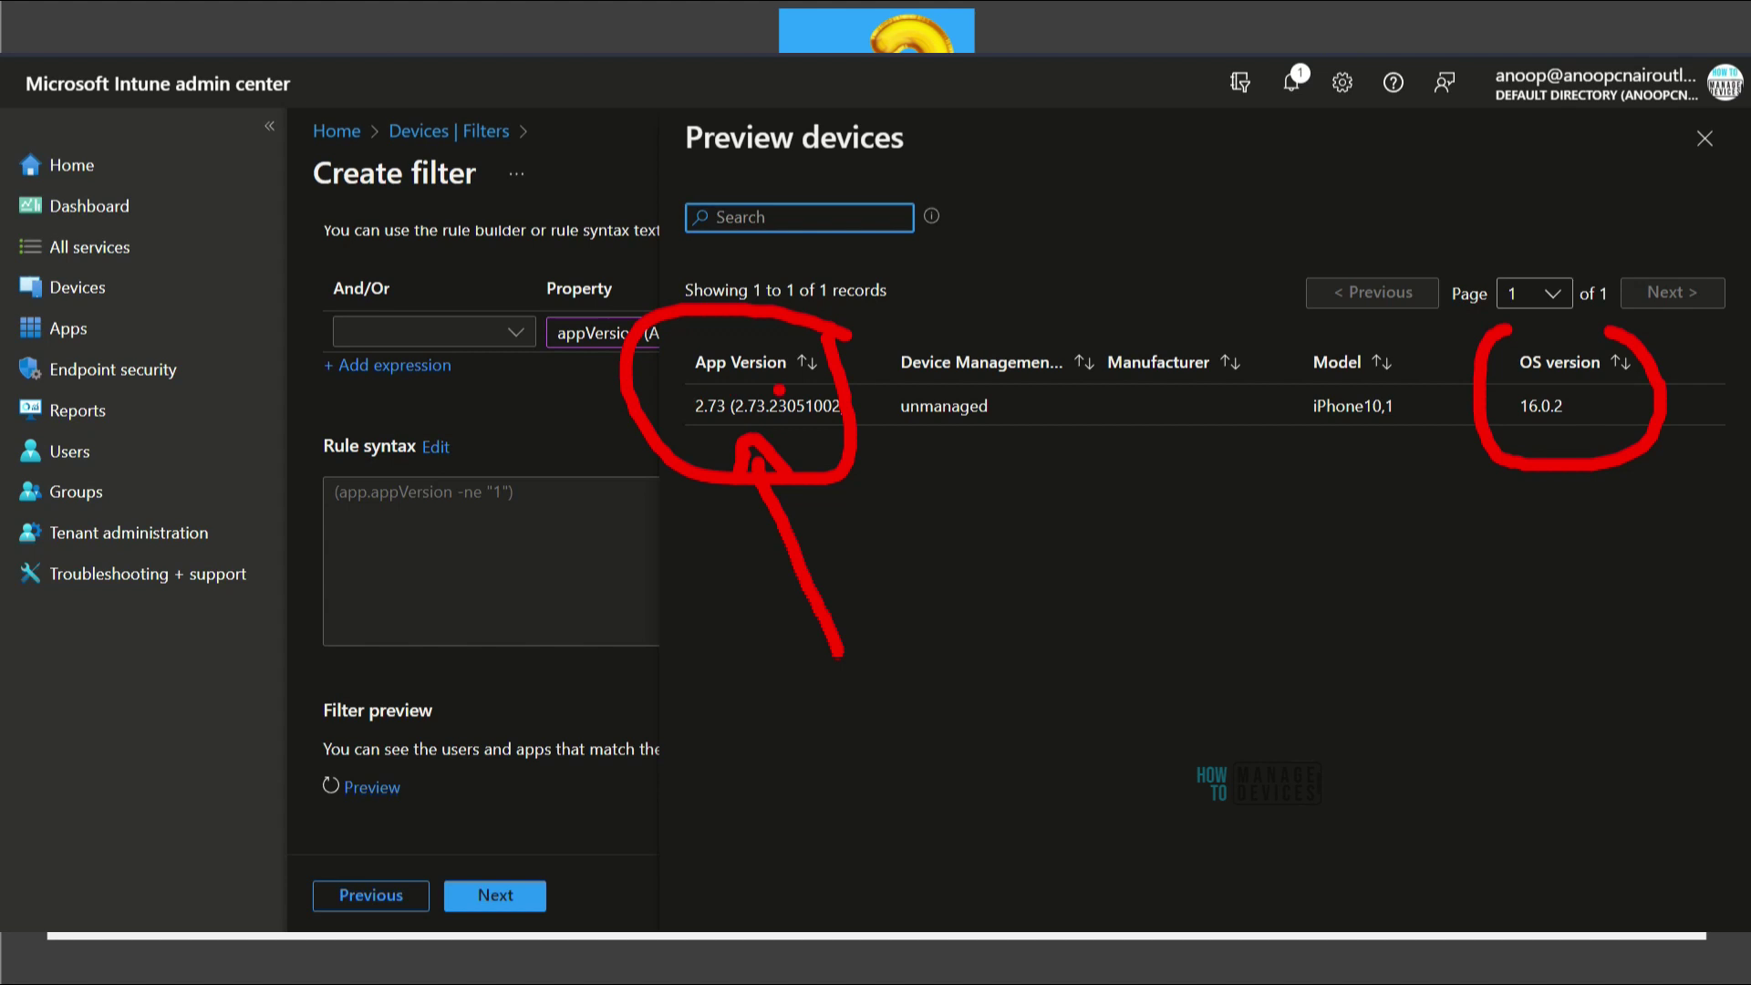
{"action": "left_click_drag", "start_coordinate": [666, 376], "coordinate": [770, 375]}
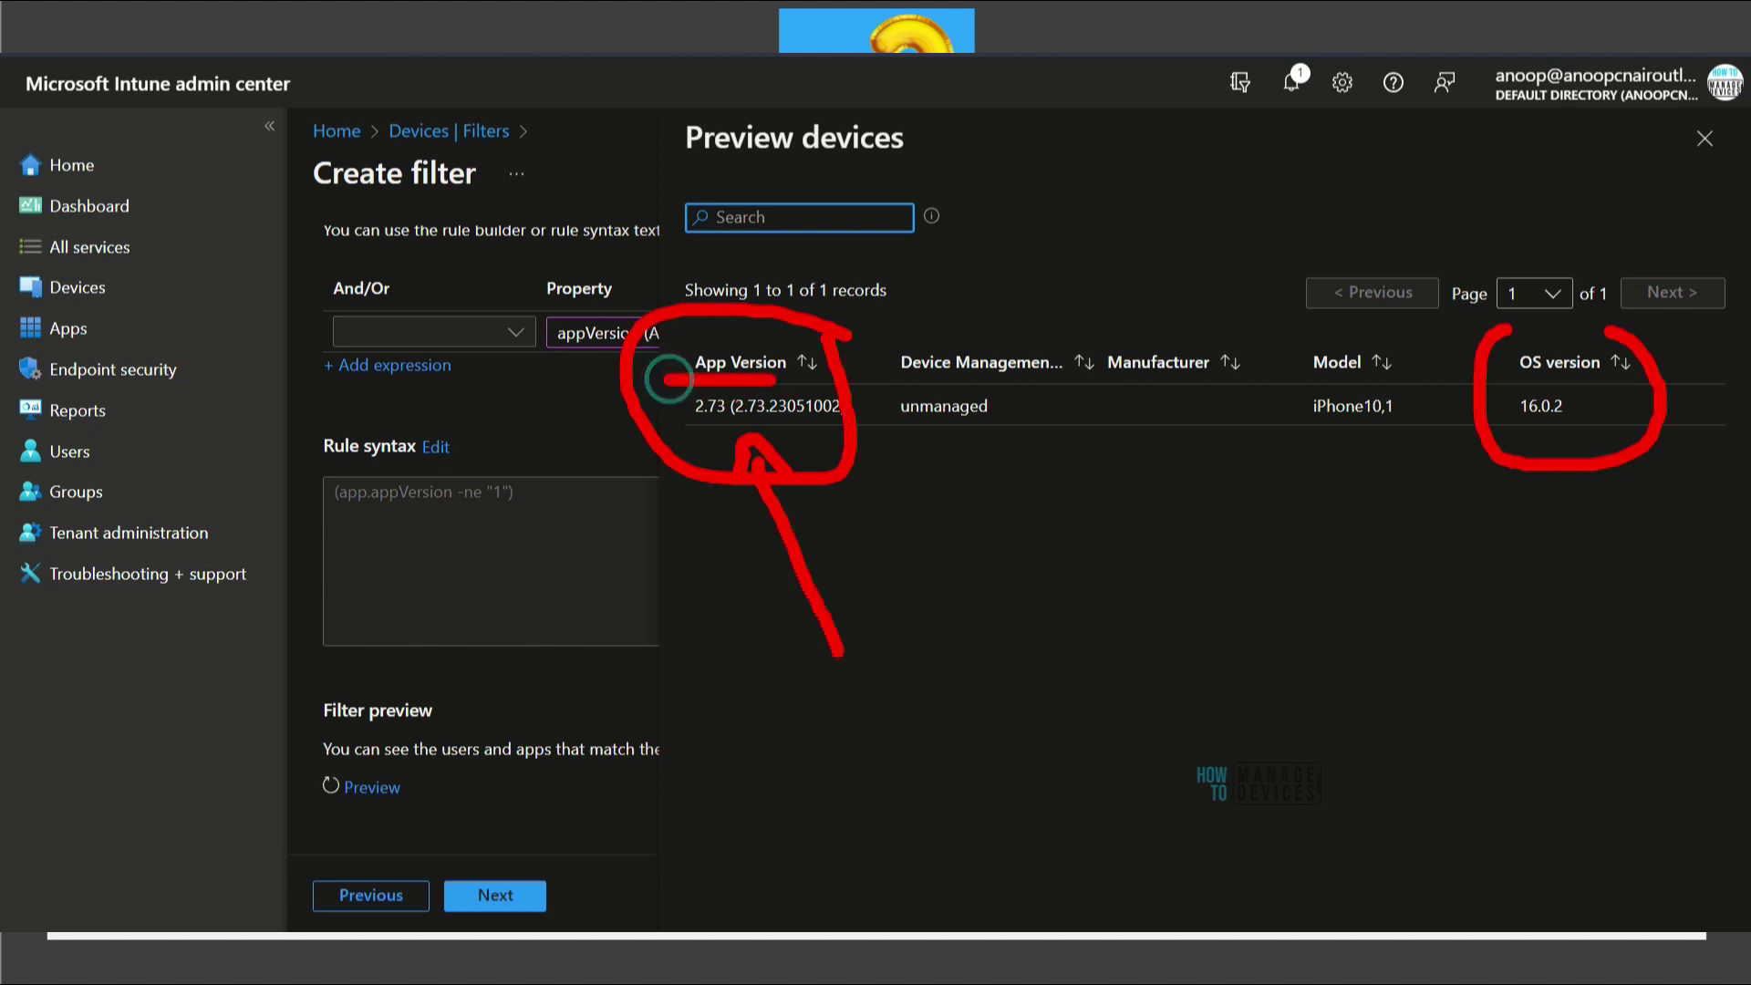
{"action": "left_click_drag", "start_coordinate": [987, 222], "coordinate": [1079, 195]}
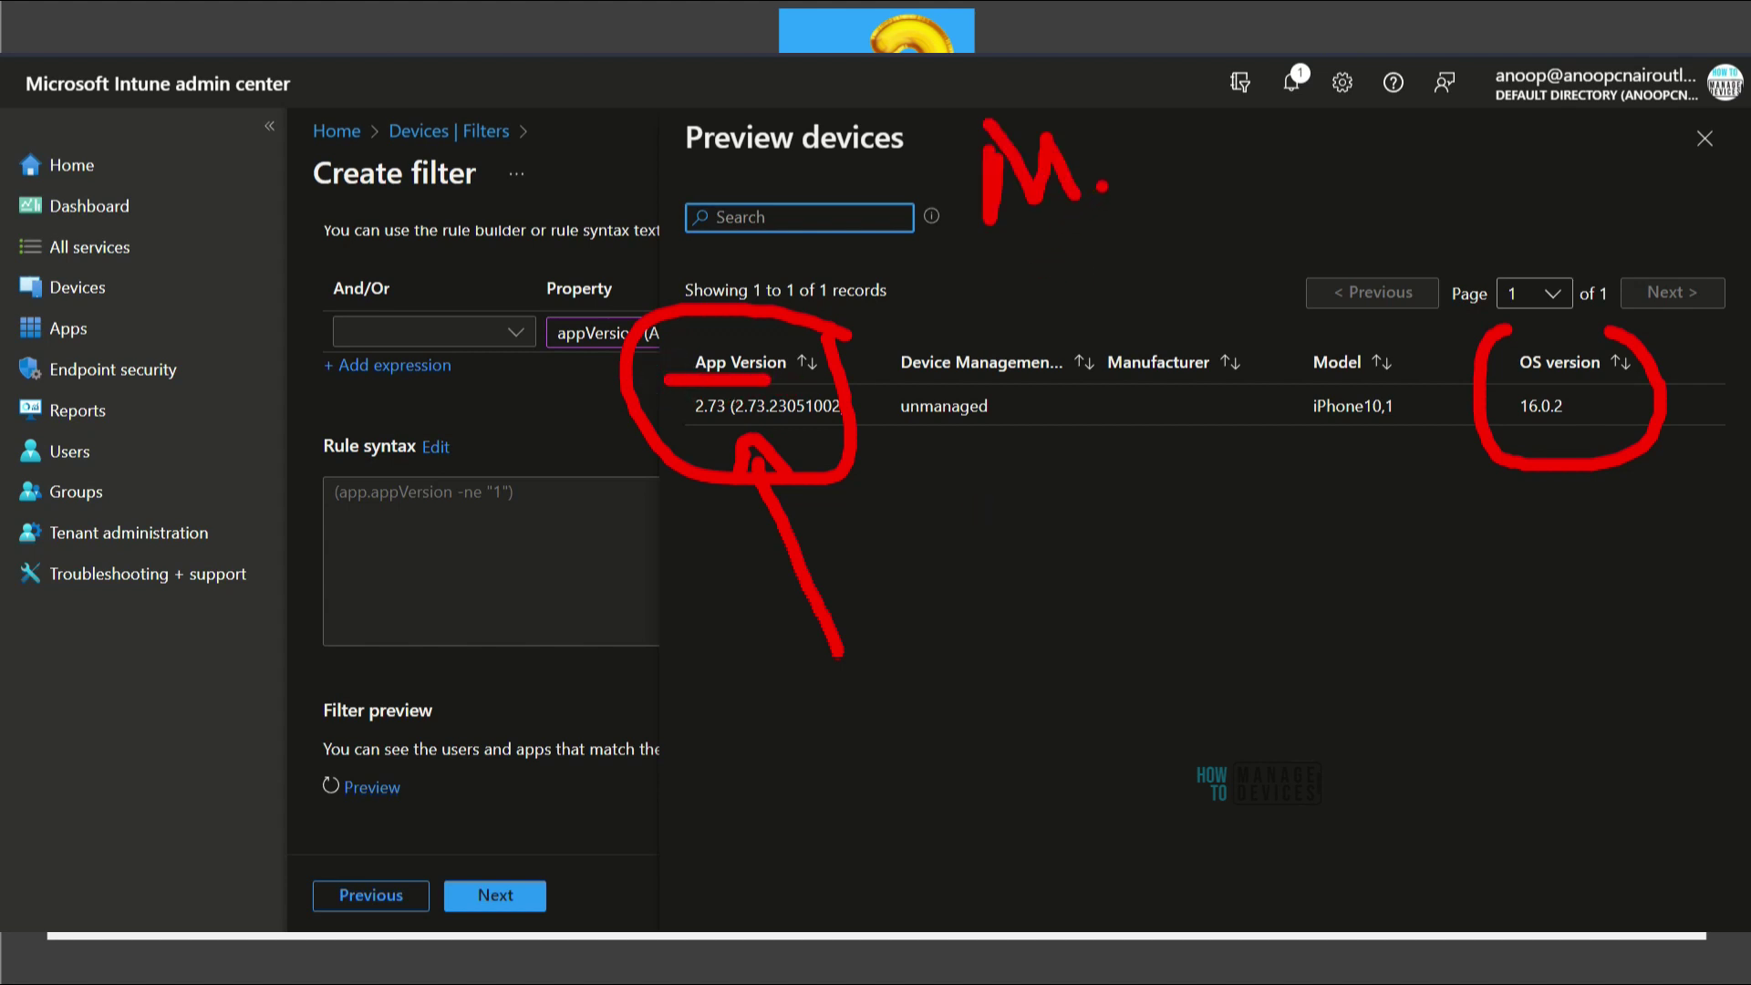
{"action": "left_click_drag", "start_coordinate": [962, 242], "coordinate": [989, 253]}
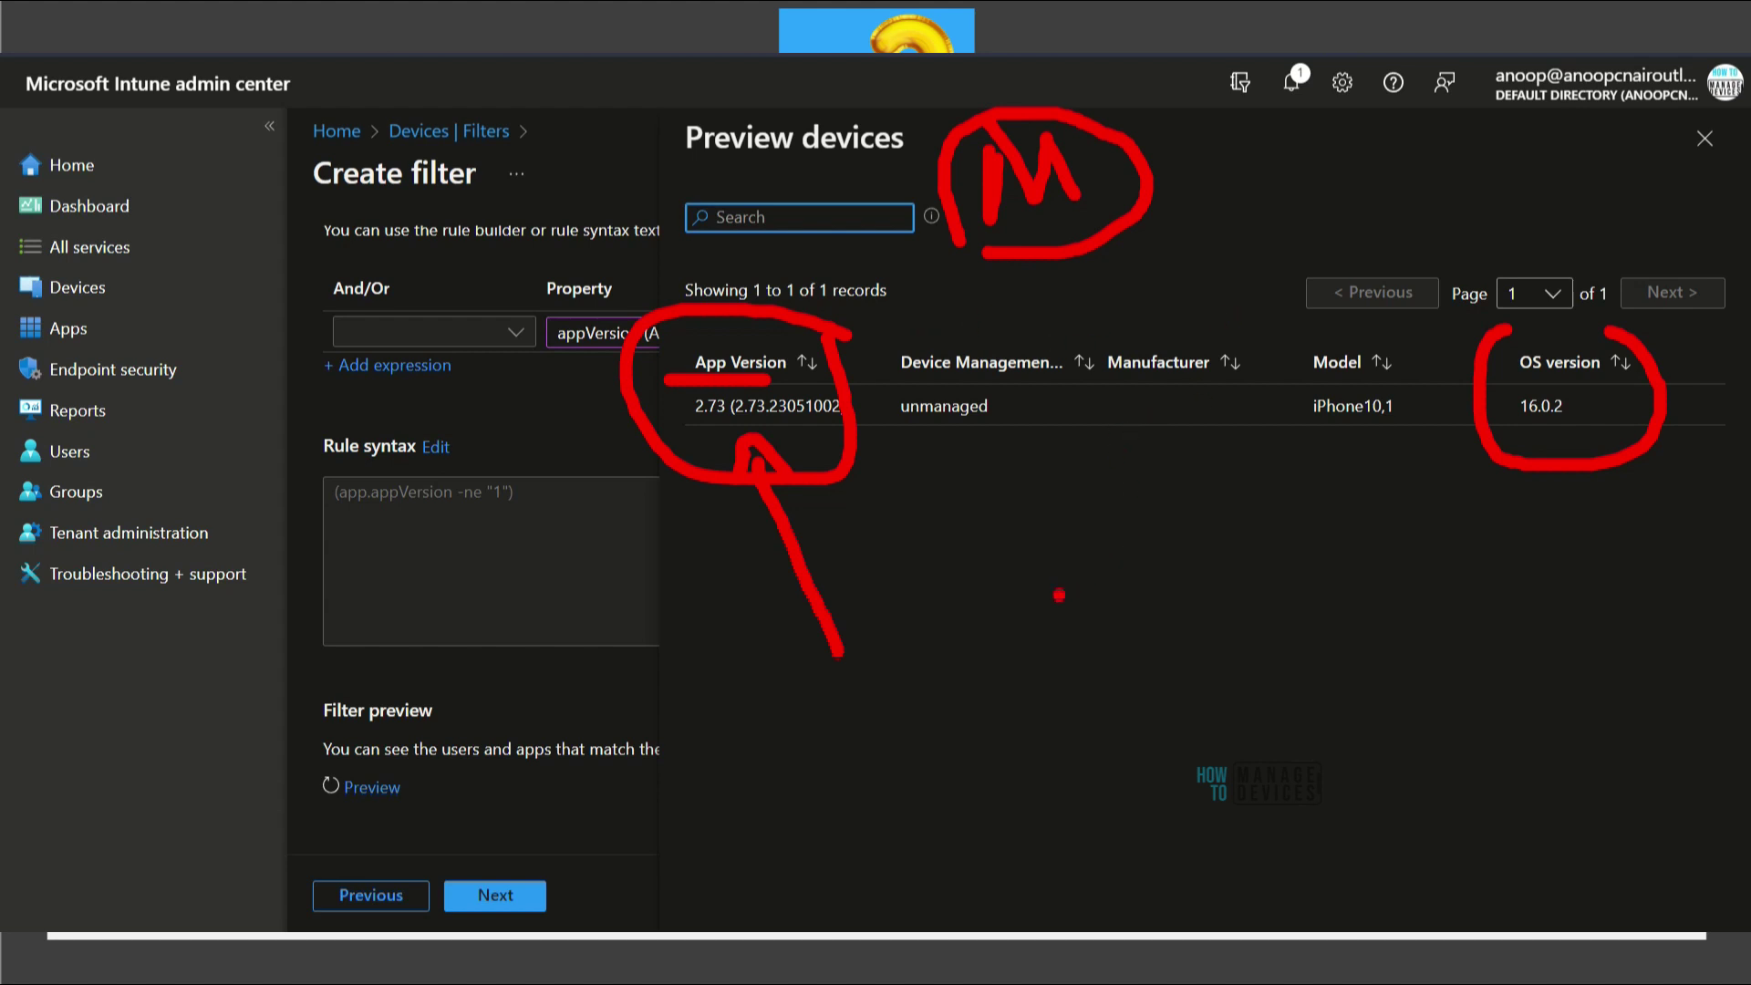
{"action": "key", "text": "Escape"}
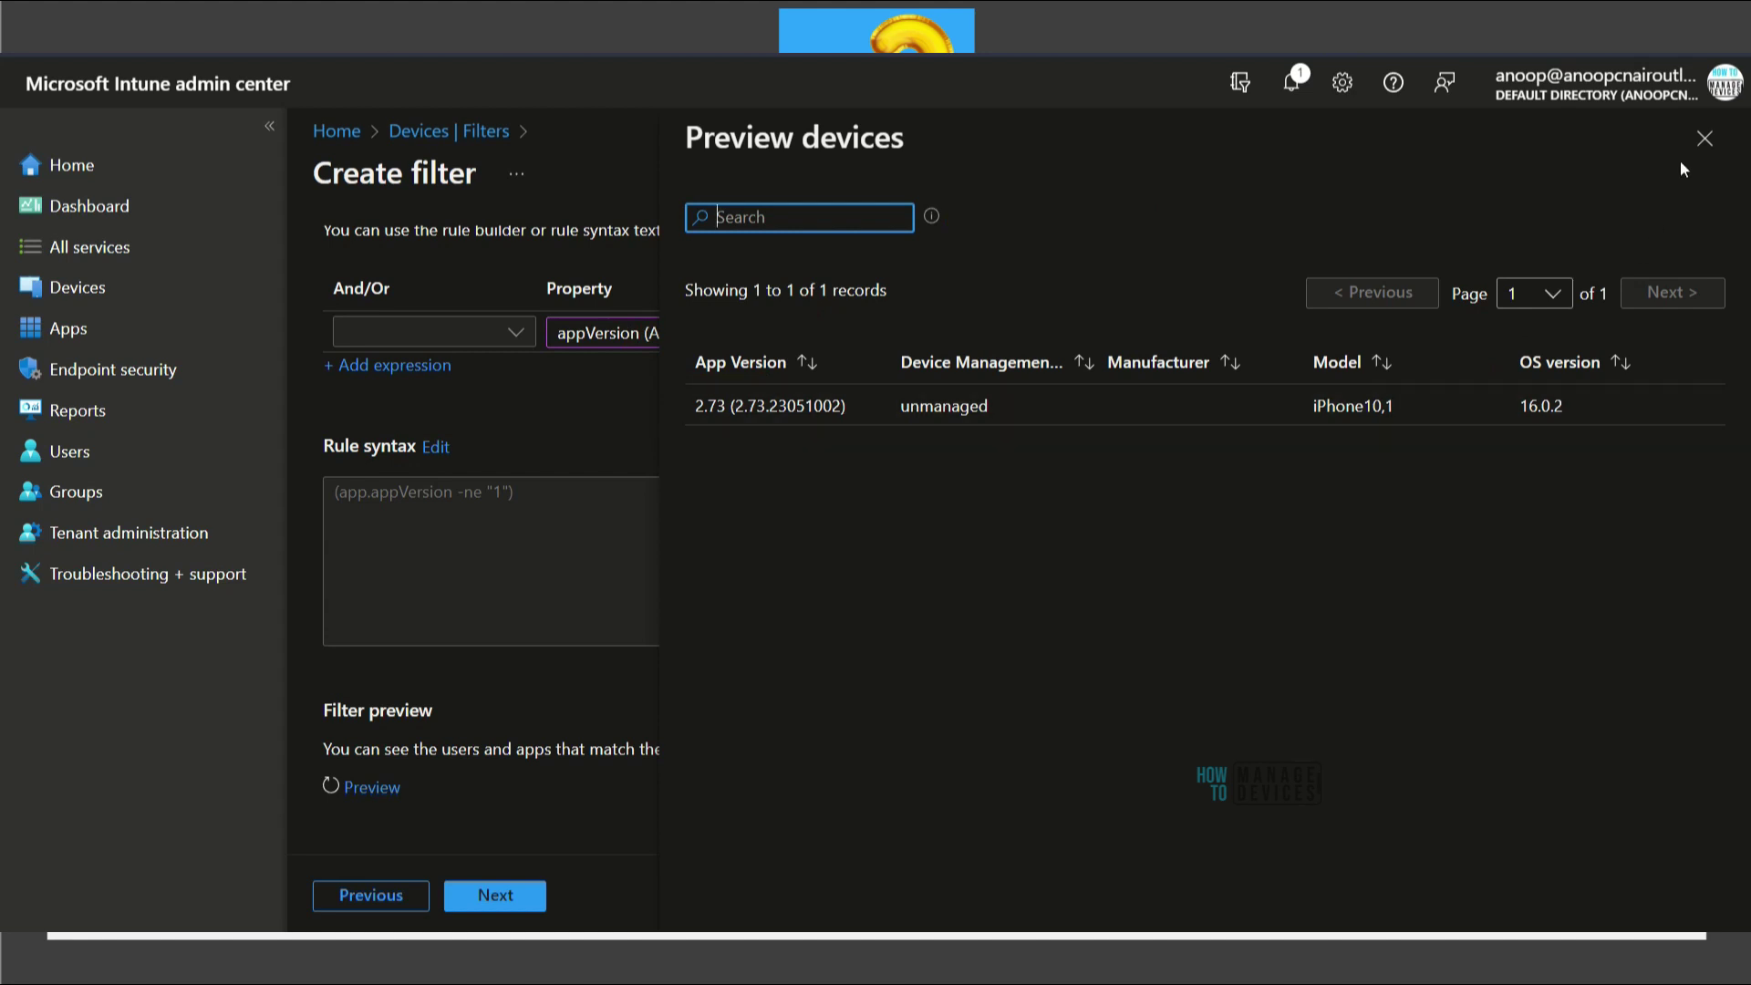
- Close the device preview, continue to the review page and create the filter Managed Apps Filter for iOS
{"action": "left_click", "coordinate": [1704, 137]}
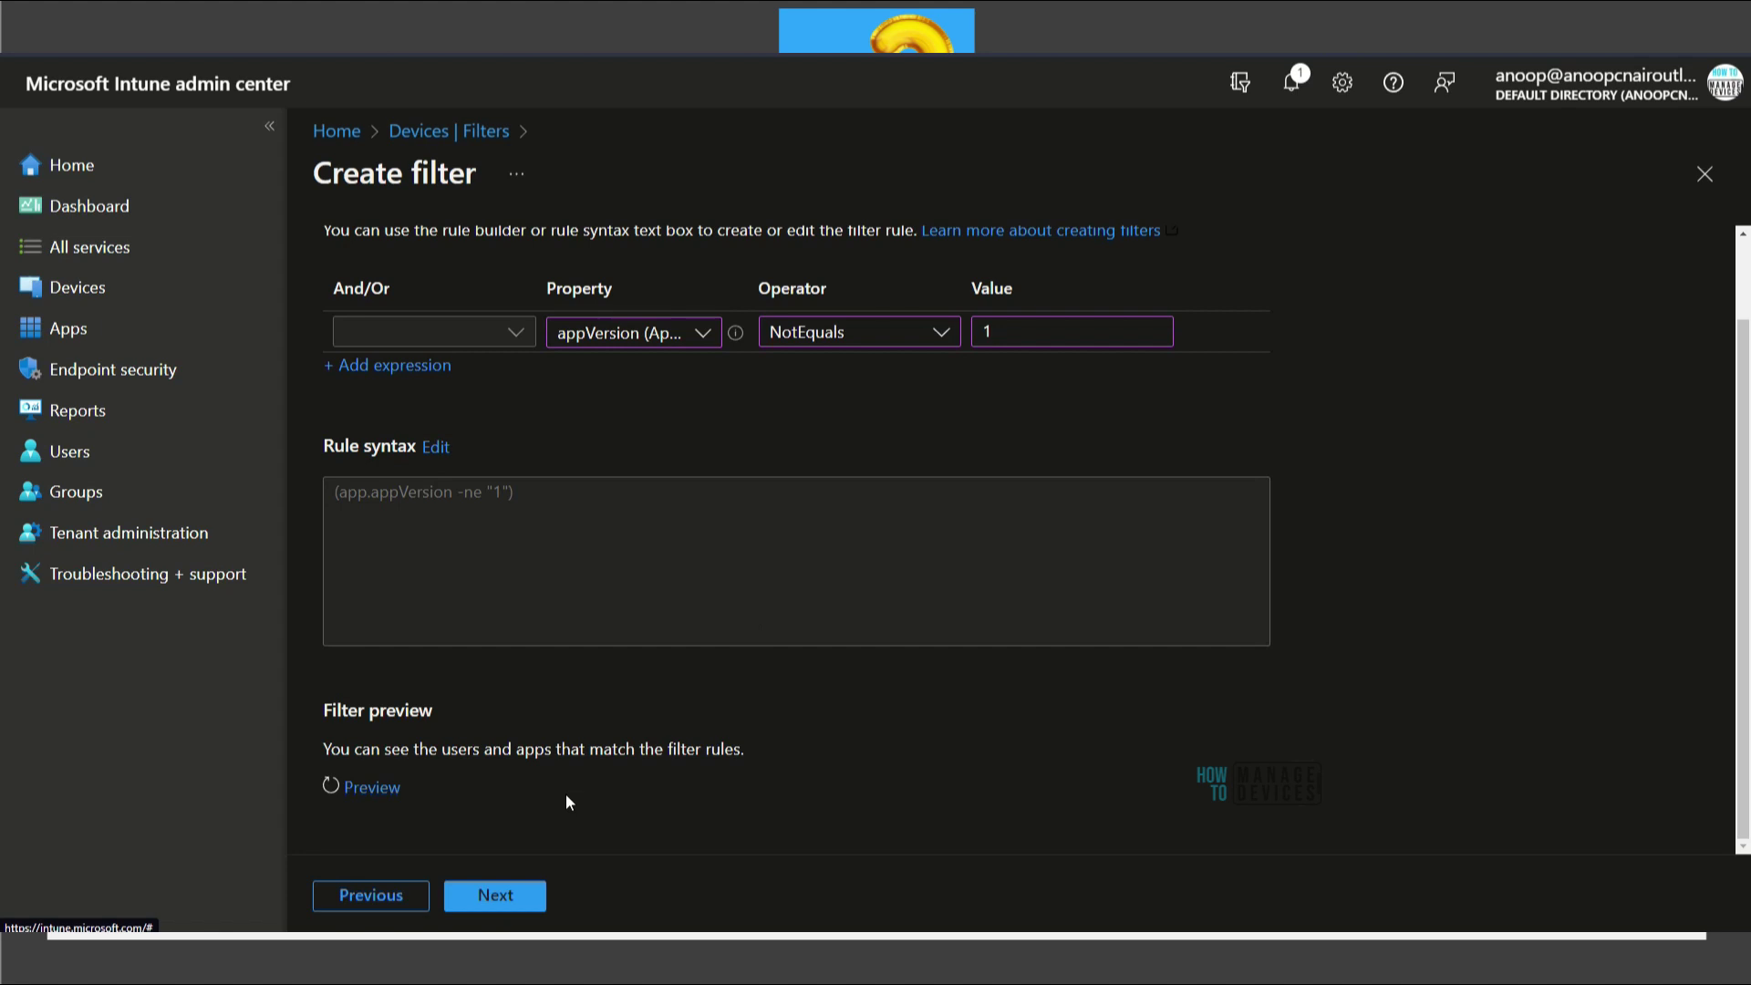
{"action": "left_click", "coordinate": [528, 902]}
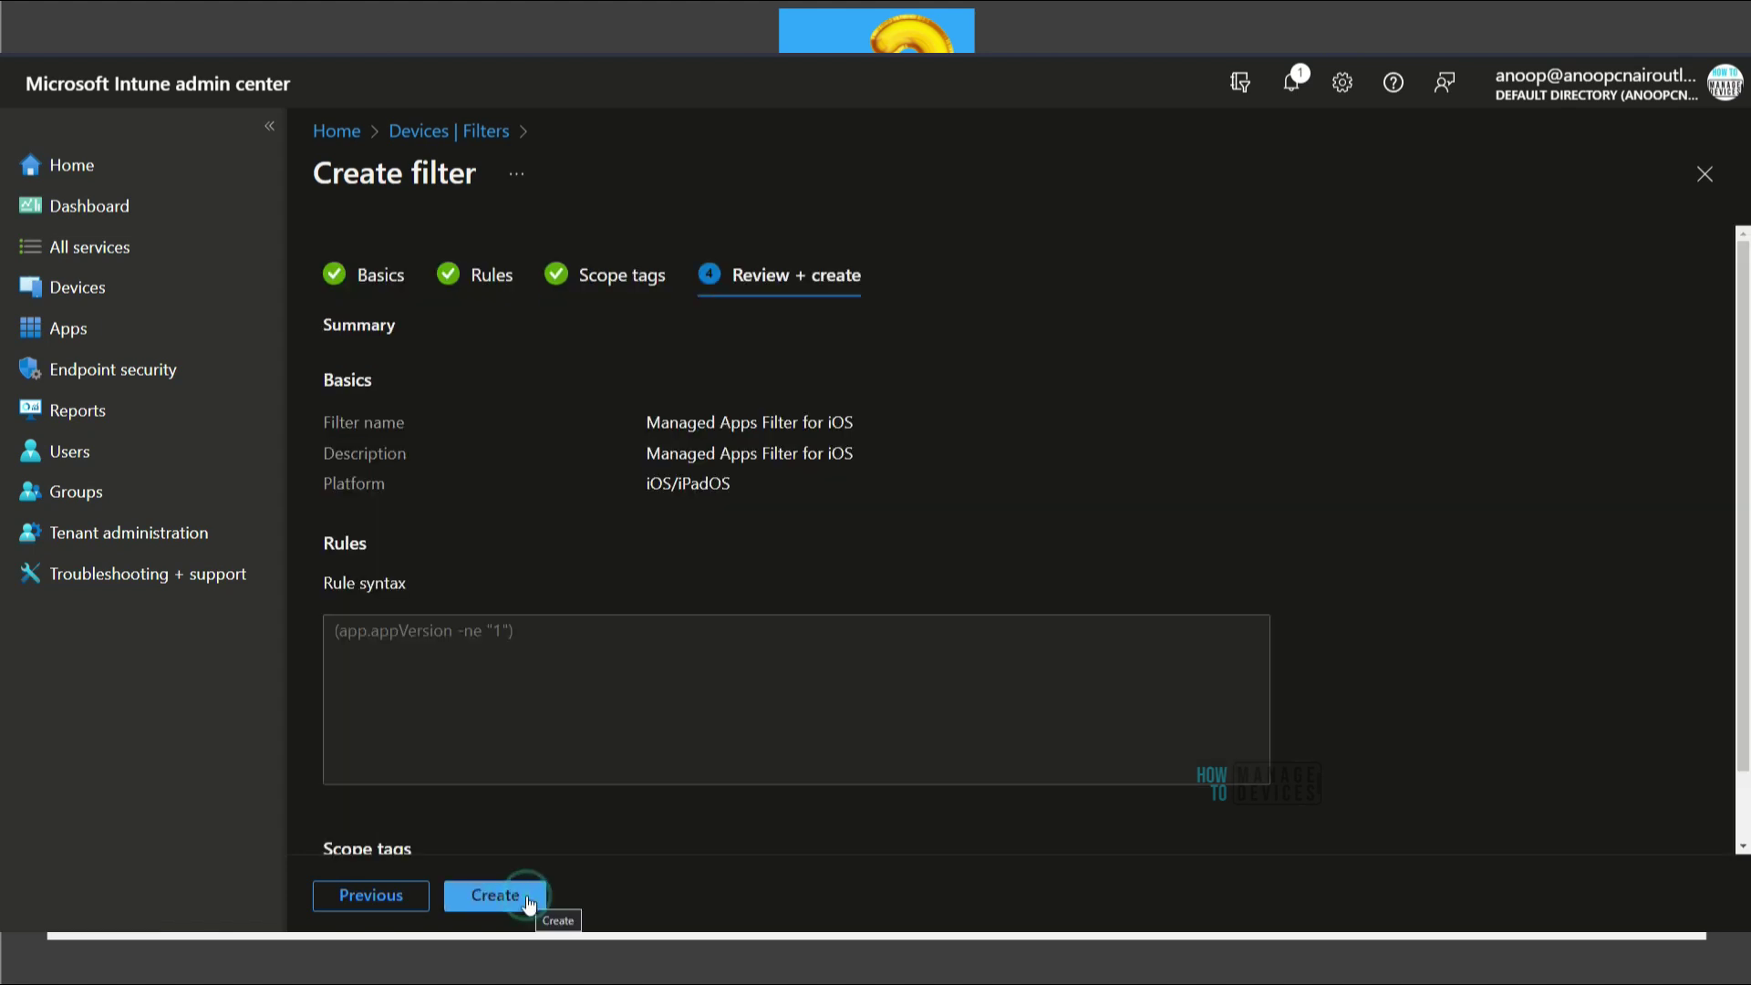
{"action": "left_click", "coordinate": [529, 901]}
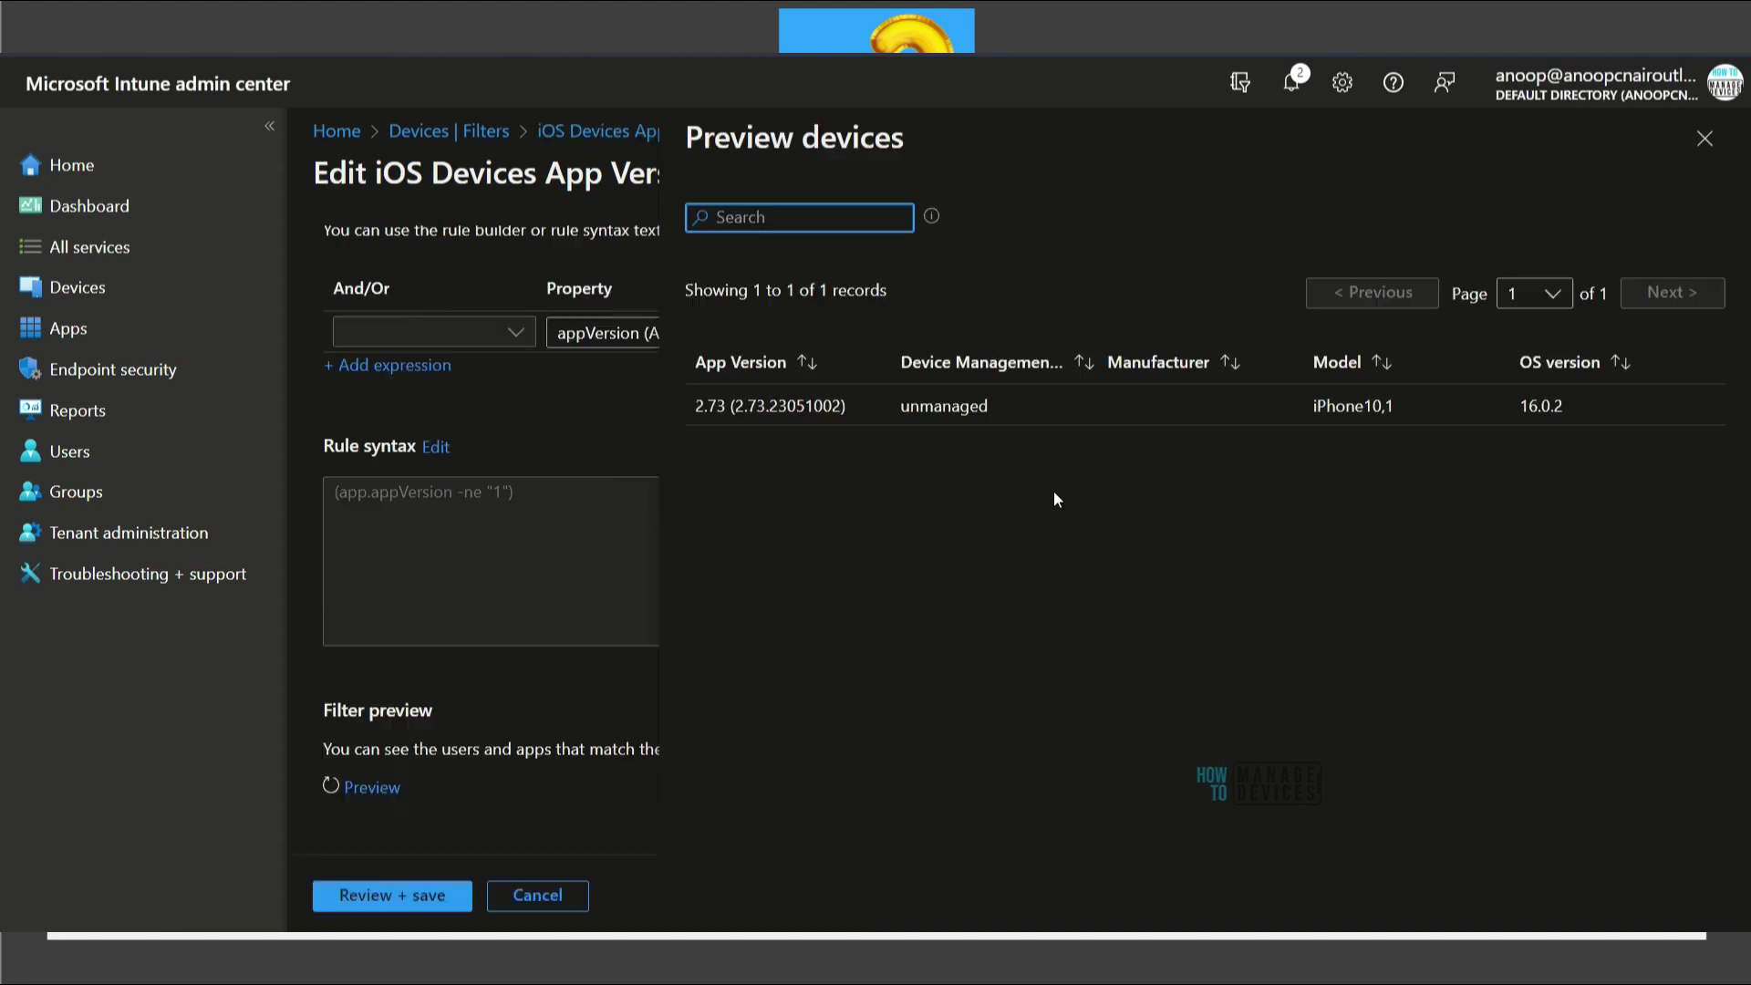
- Open the iPhone from the iOS/iPadOS devices and examine the names and versions of its discovered apps
{"action": "mouse_move", "coordinate": [880, 319]}
{"action": "left_mouse_down"}
{"action": "mouse_move", "coordinate": [853, 299]}
{"action": "mouse_move", "coordinate": [880, 317]}
{"action": "left_mouse_up"}
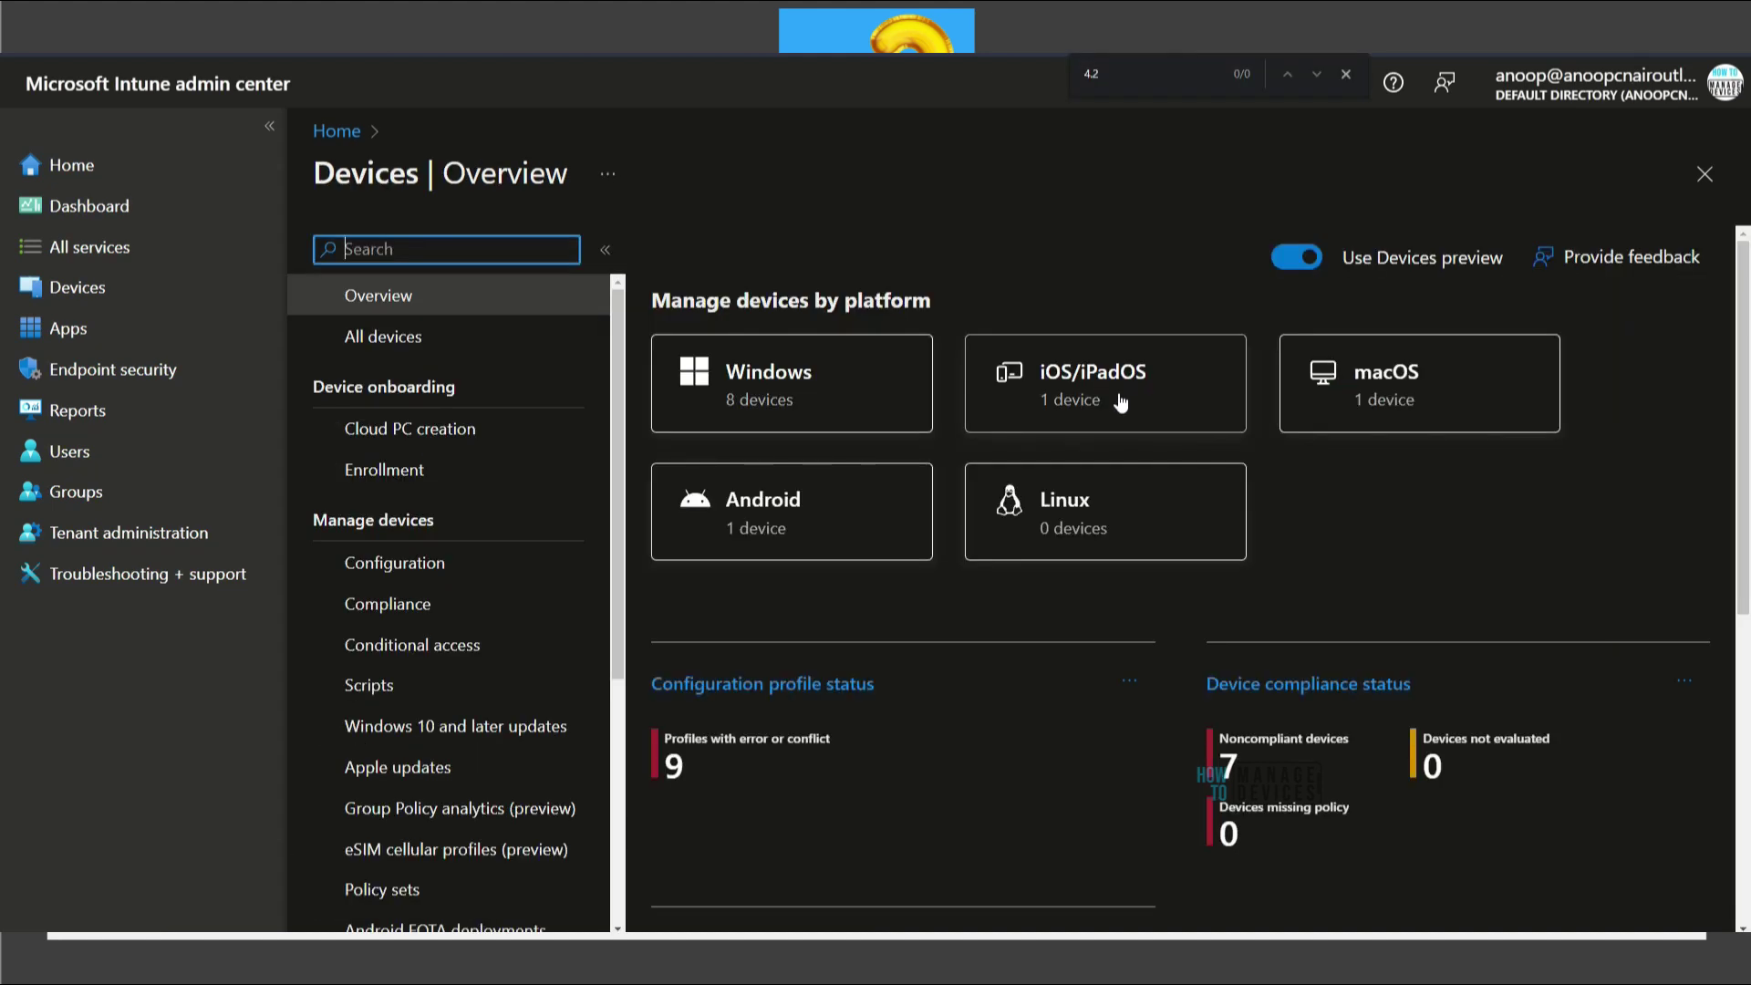
{"action": "left_click", "coordinate": [1120, 402]}
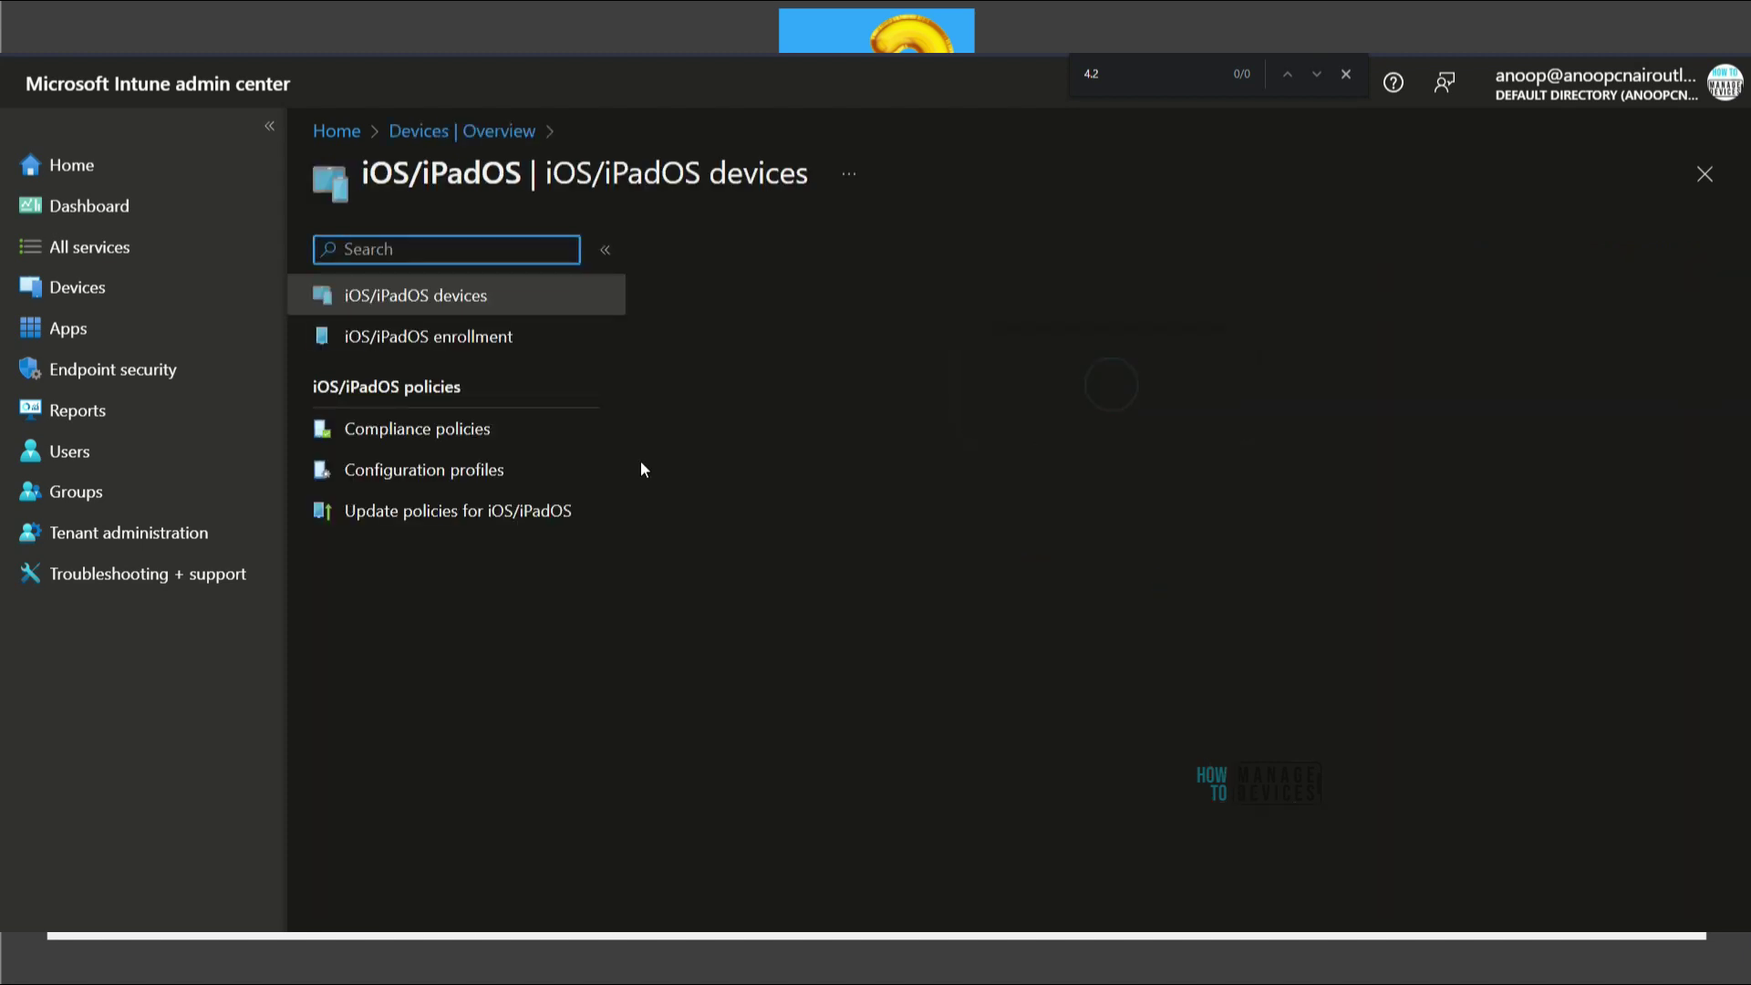
{"action": "left_click", "coordinate": [666, 557]}
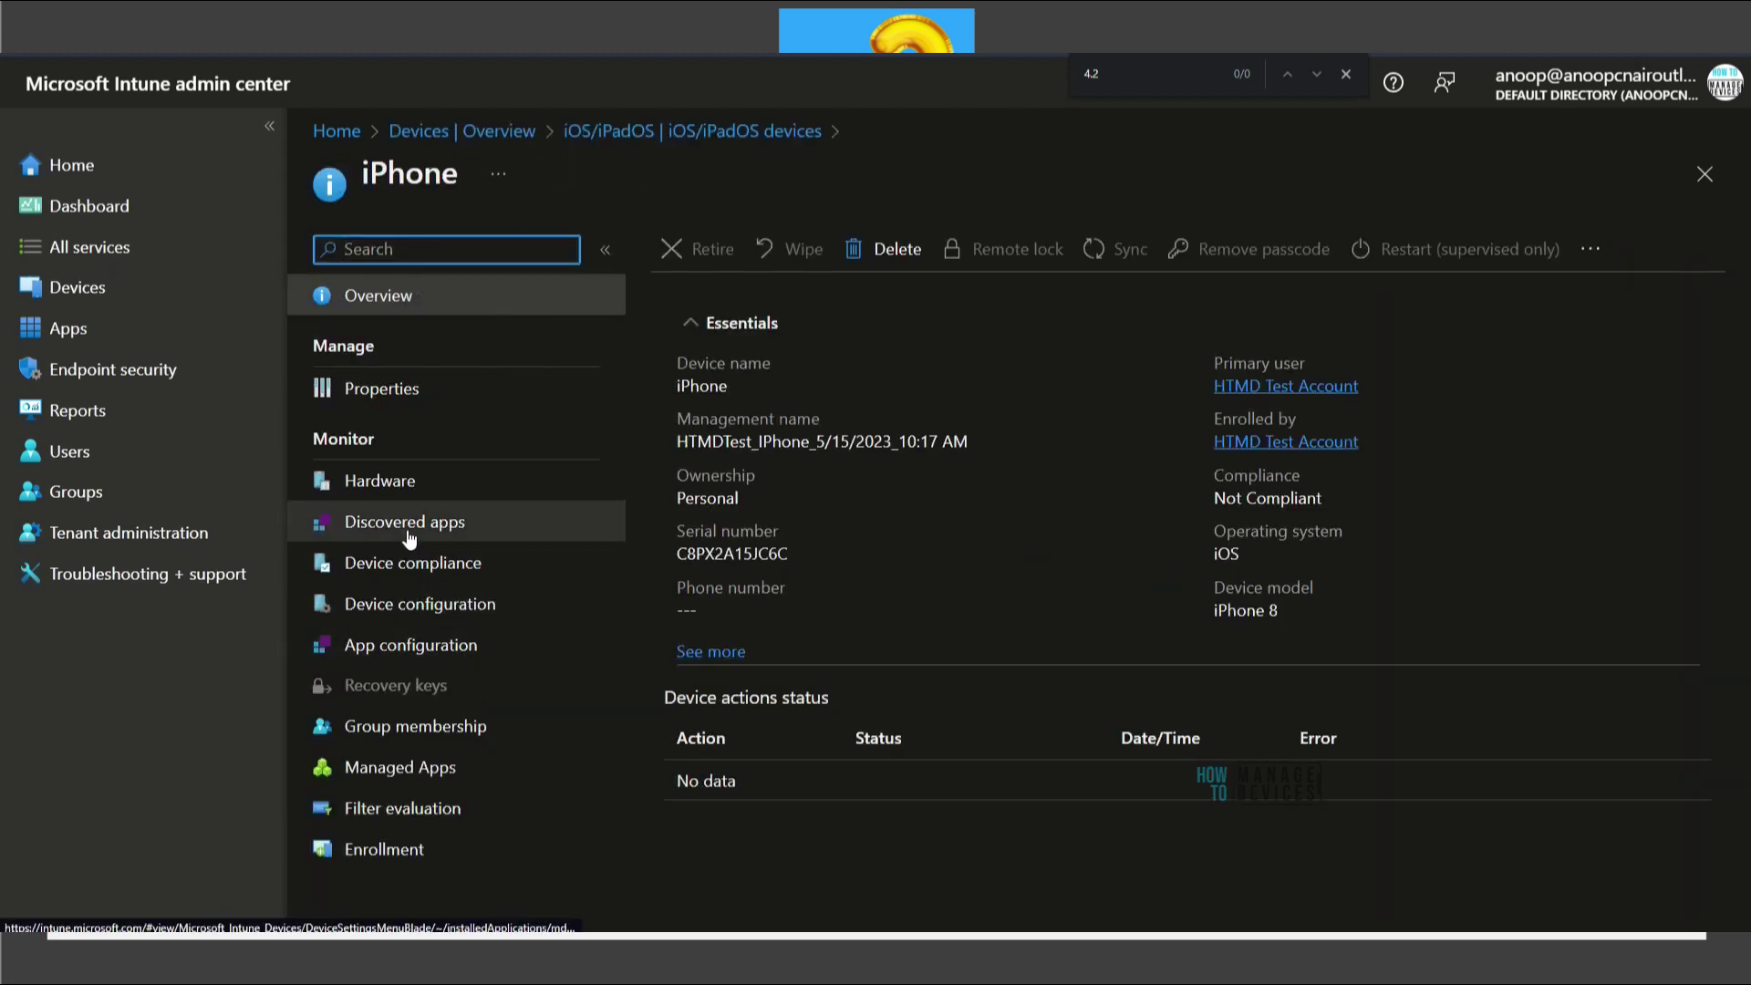
{"action": "left_click", "coordinate": [405, 526]}
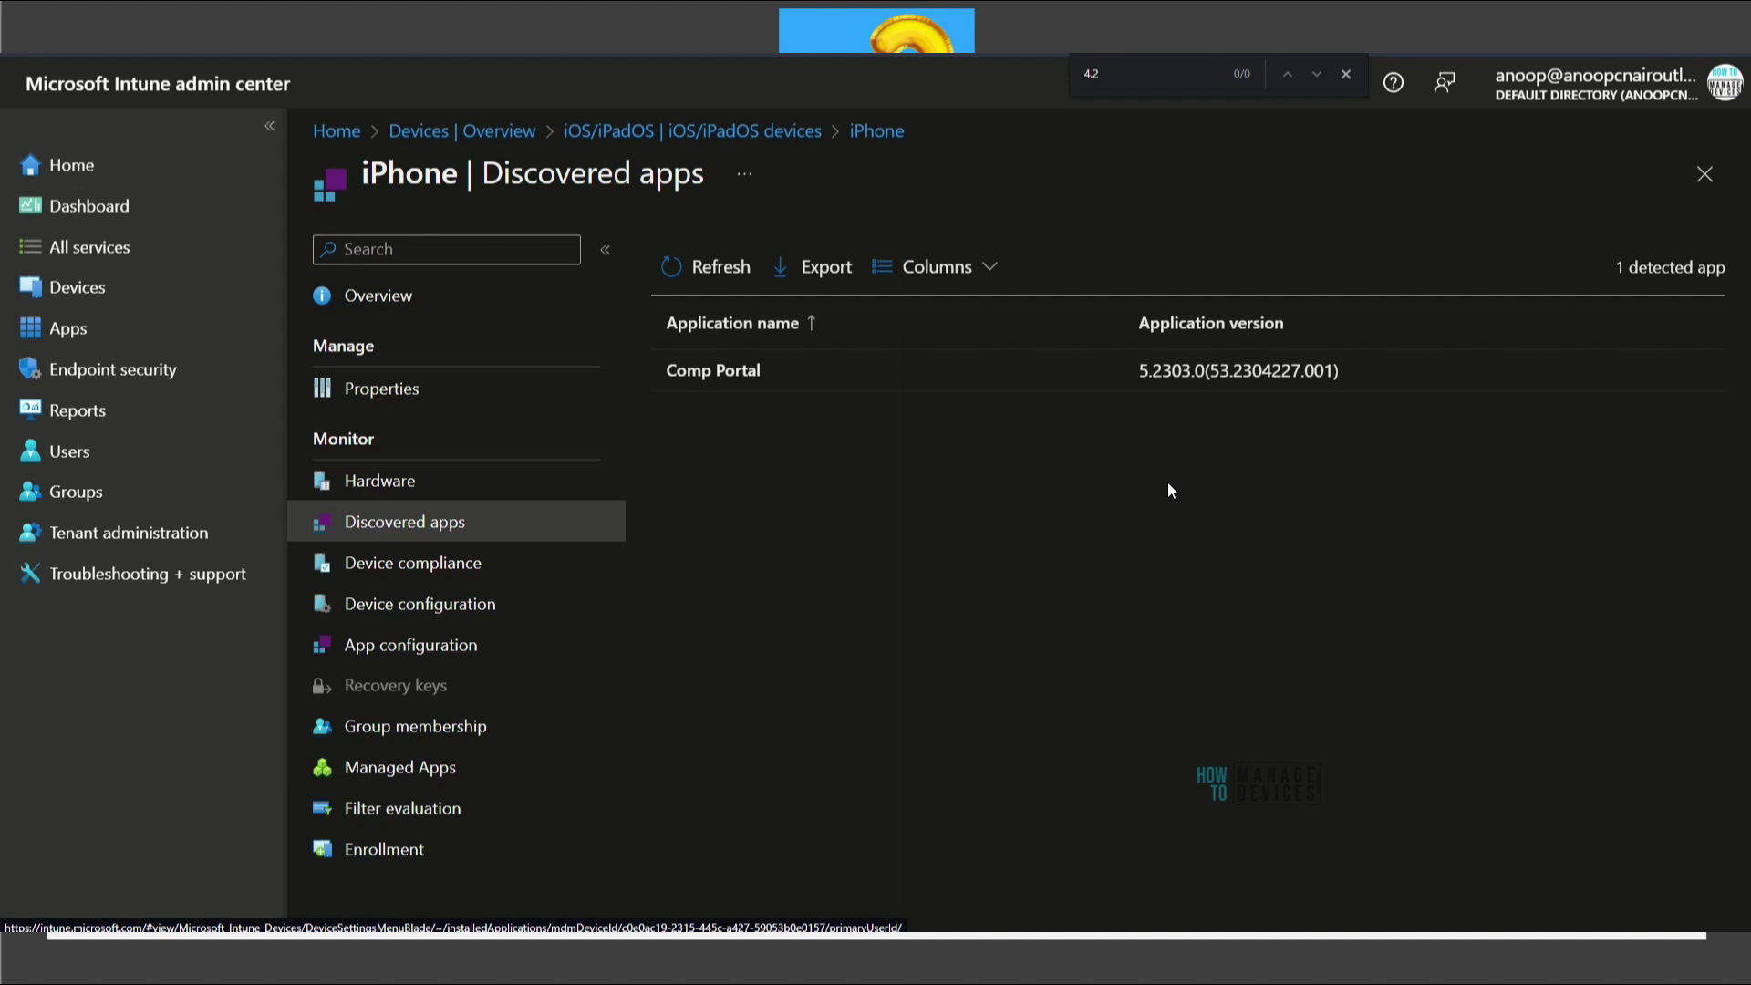
{"action": "mouse_move", "coordinate": [607, 415]}
{"action": "left_mouse_down"}
{"action": "mouse_move", "coordinate": [1393, 292]}
{"action": "mouse_move", "coordinate": [1265, 248]}
{"action": "left_mouse_up"}
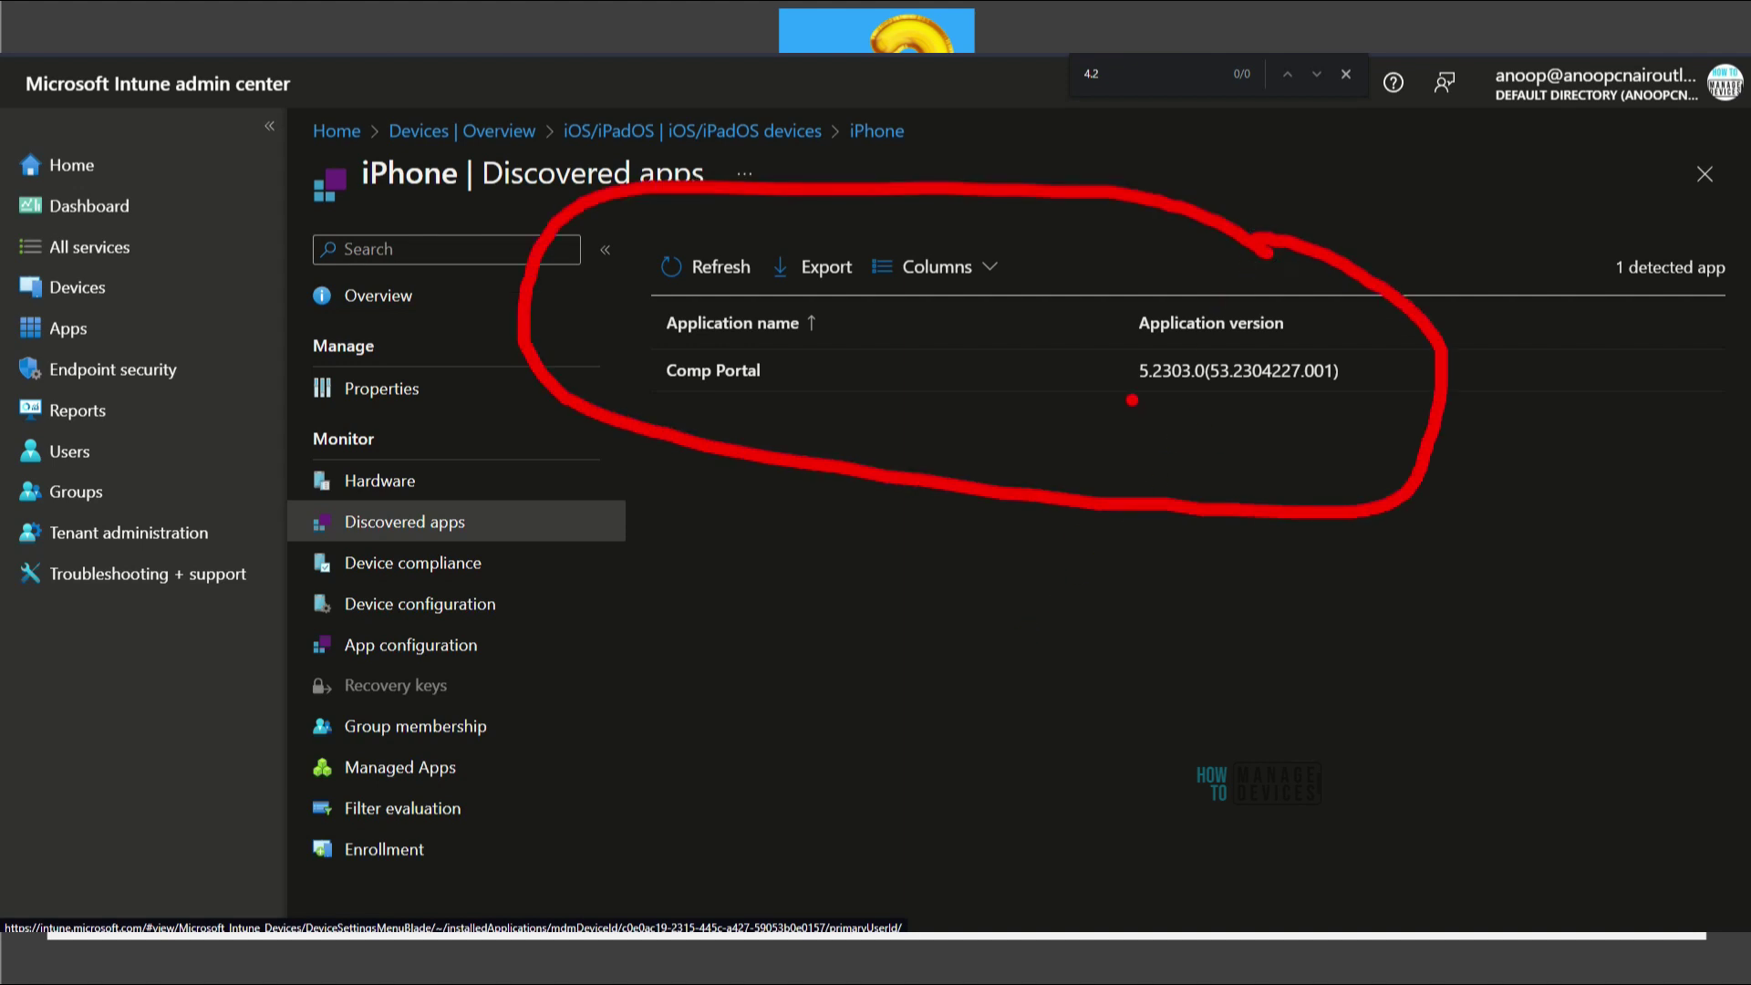
{"action": "key", "text": "Escape"}
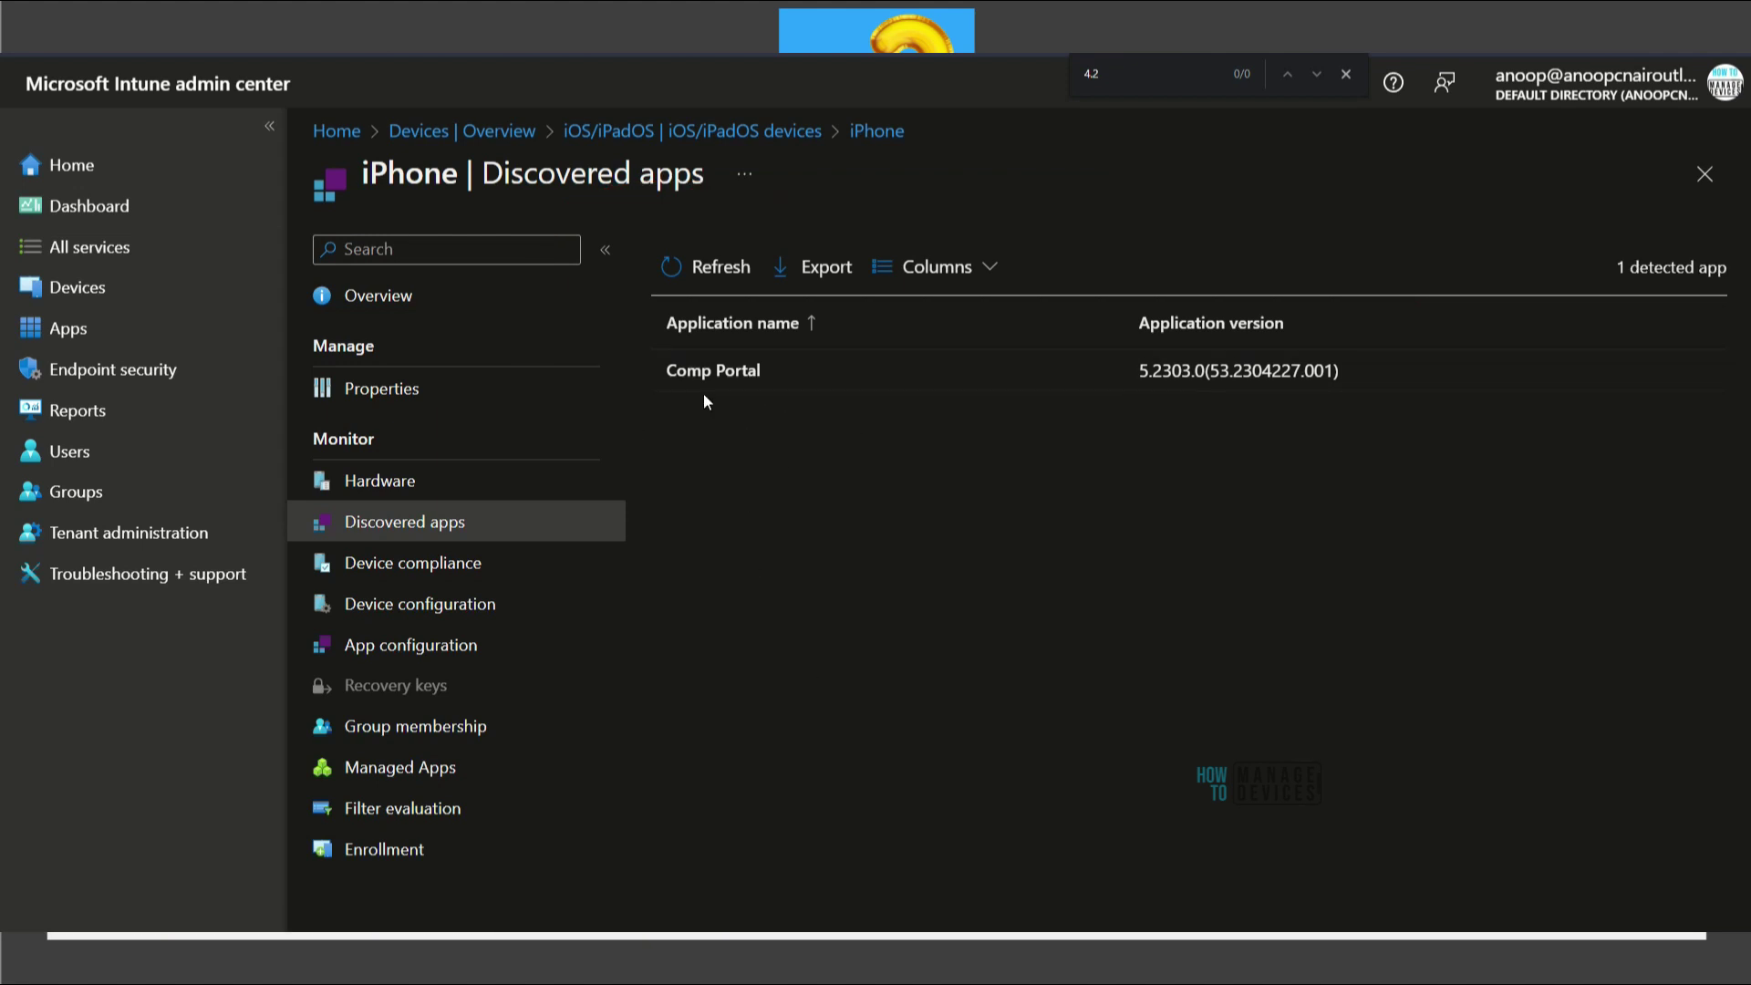
{"action": "mouse_move", "coordinate": [647, 442]}
{"action": "left_mouse_down"}
{"action": "mouse_move", "coordinate": [1422, 278]}
{"action": "mouse_move", "coordinate": [597, 260]}
{"action": "mouse_move", "coordinate": [594, 414]}
{"action": "left_mouse_up"}
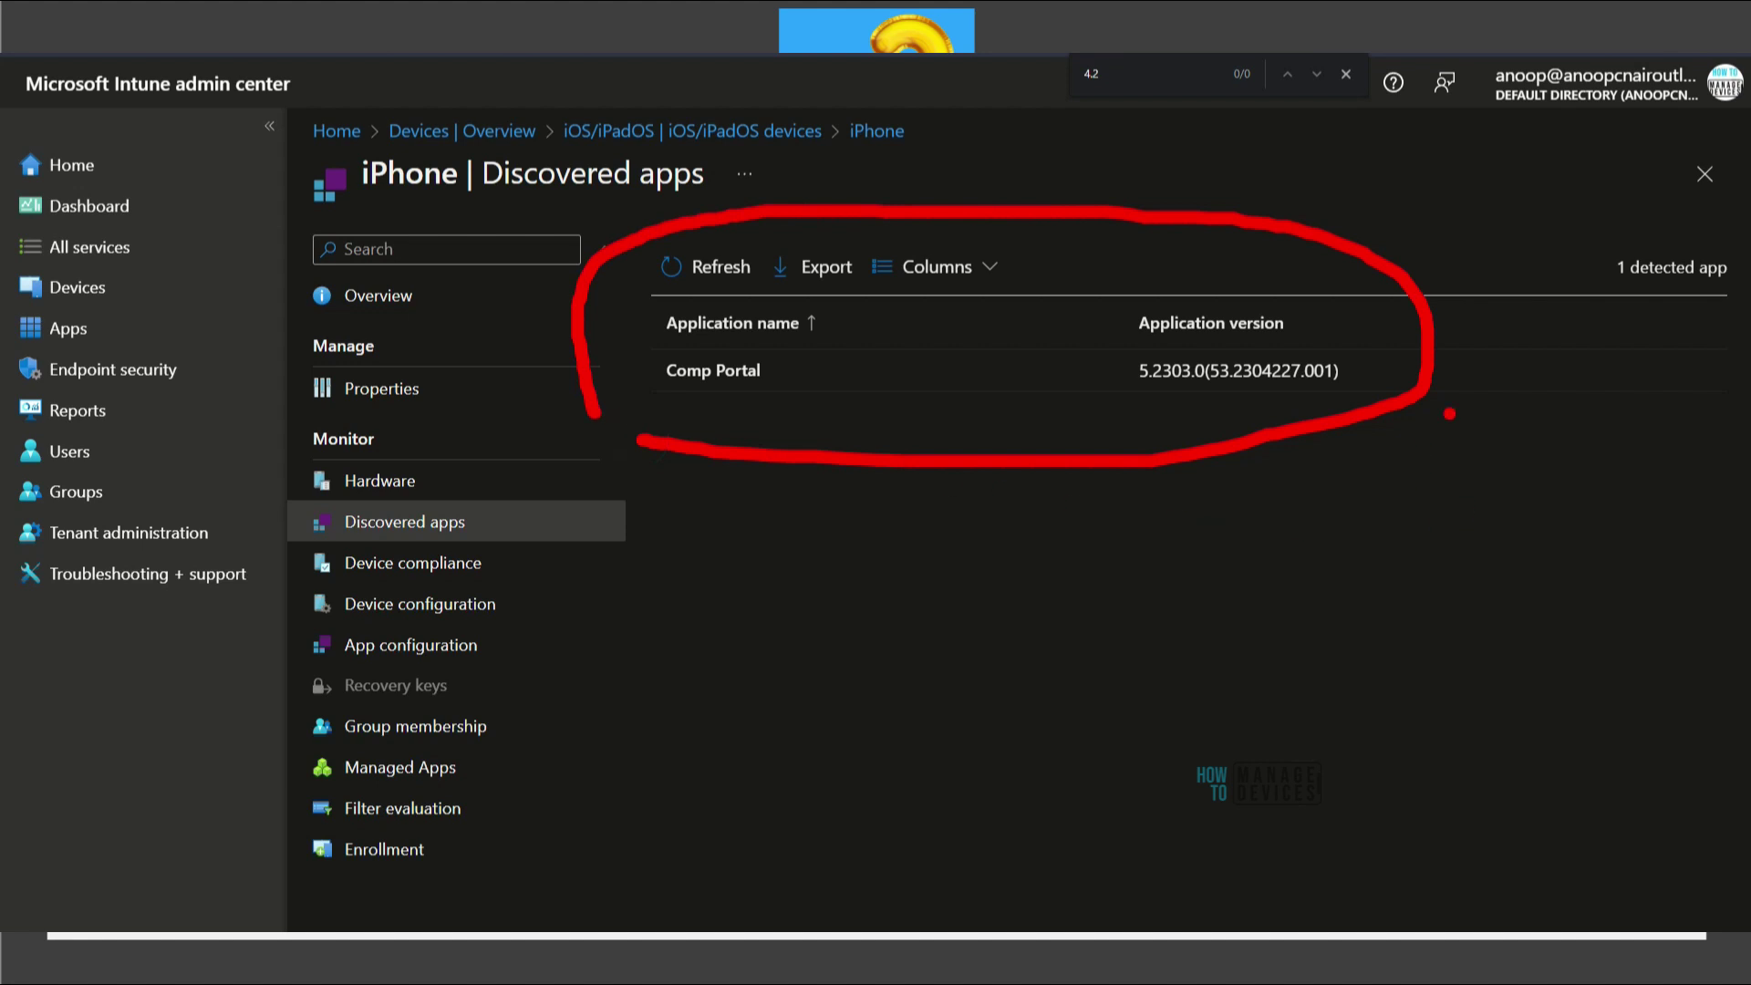
{"action": "mouse_move", "coordinate": [1420, 354]}
{"action": "left_mouse_down"}
{"action": "mouse_move", "coordinate": [1514, 323]}
{"action": "mouse_move", "coordinate": [1642, 175]}
{"action": "mouse_move", "coordinate": [1627, 164]}
{"action": "mouse_move", "coordinate": [1672, 205]}
{"action": "left_mouse_up"}
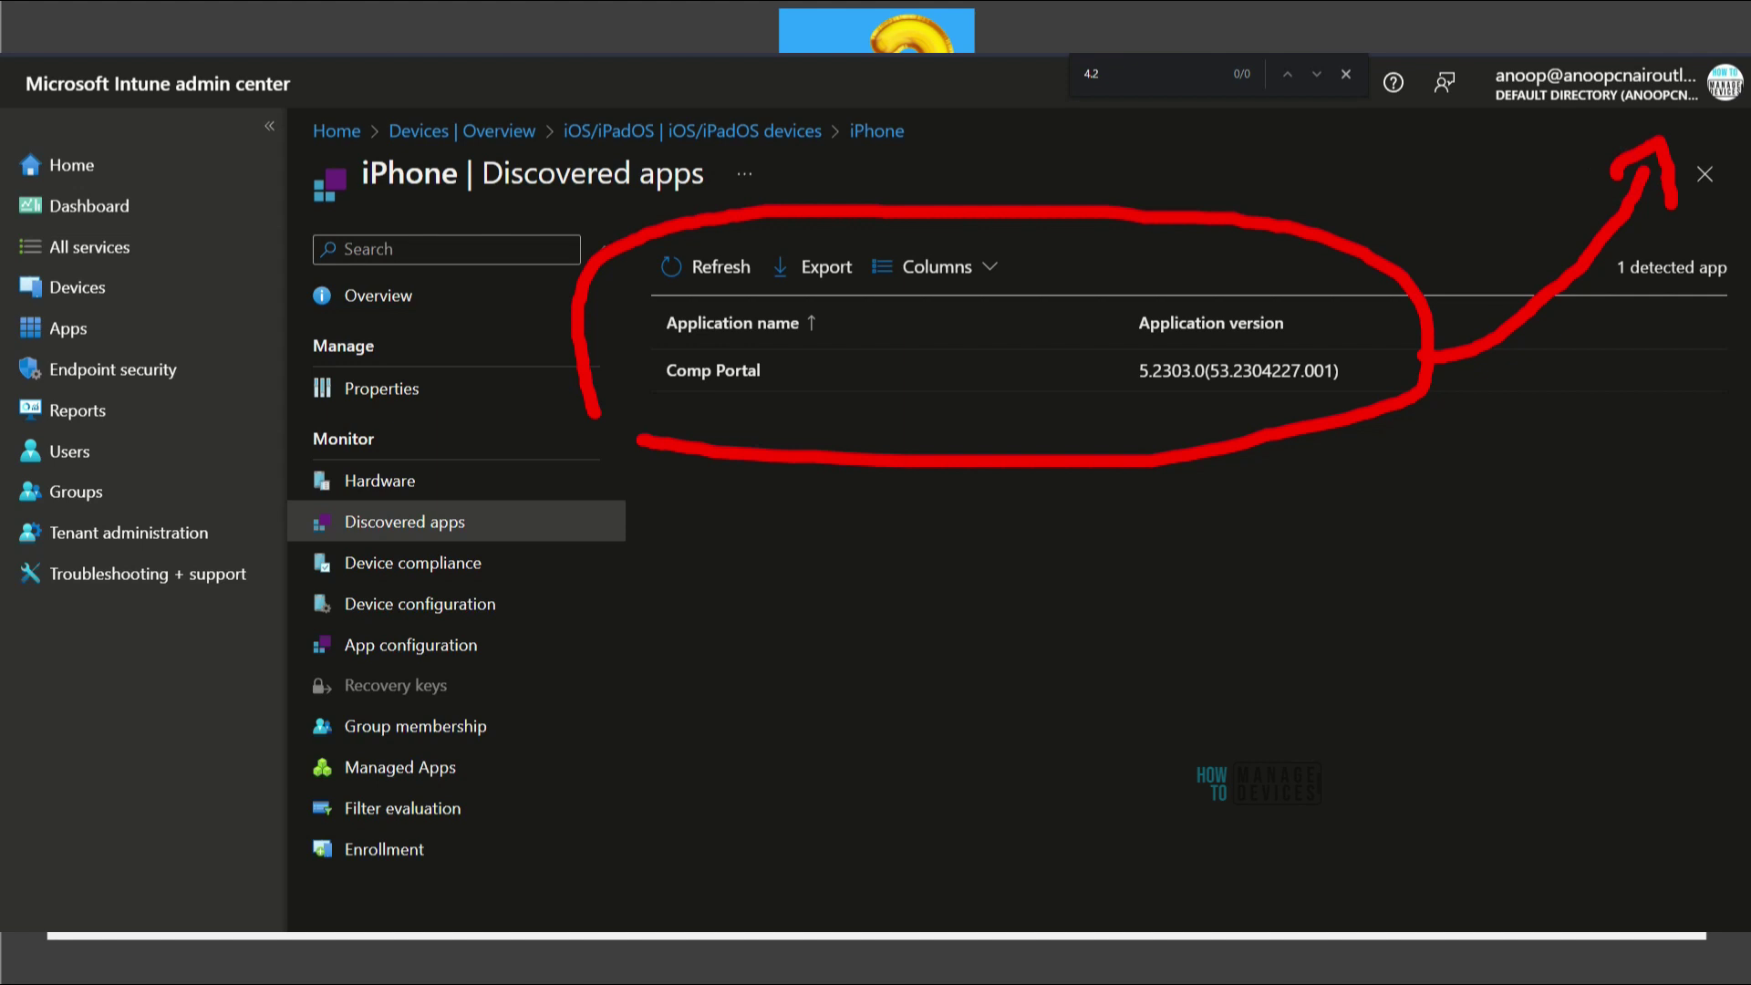
{"action": "left_click_drag", "start_coordinate": [1688, 118], "coordinate": [1693, 157]}
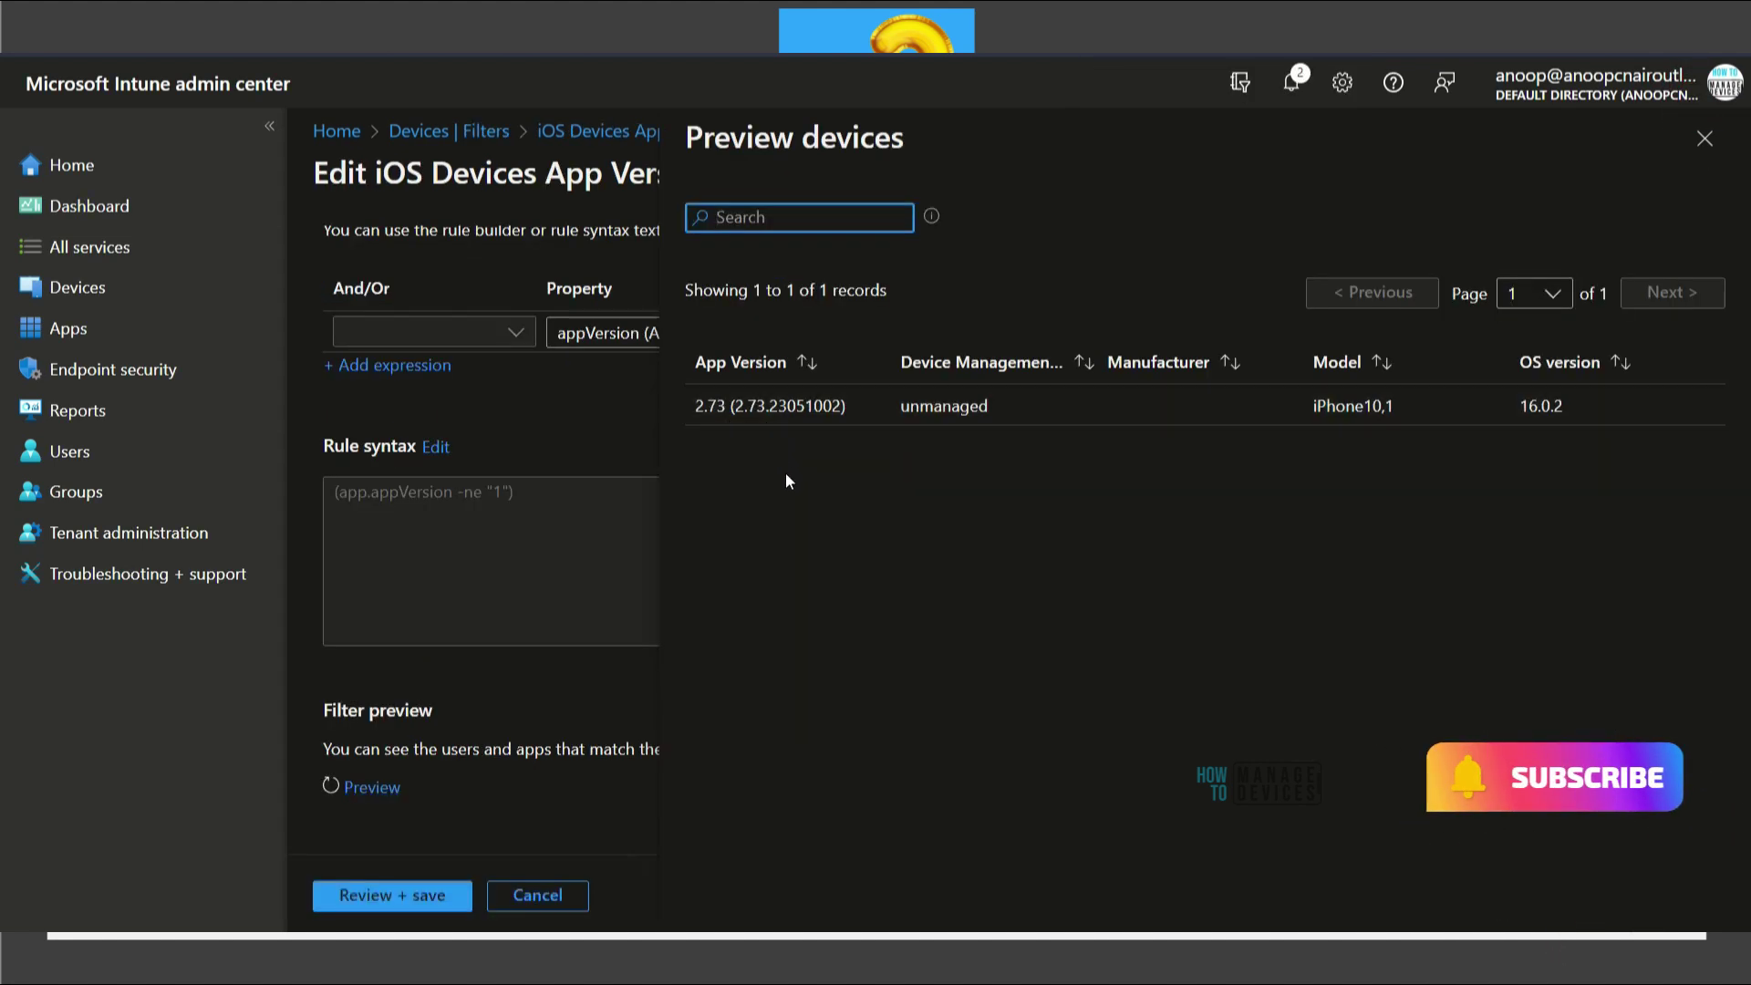
- Check the app version in the filter preview, then return to the iPhone's page and open its managed apps
{"action": "mouse_move", "coordinate": [684, 474]}
{"action": "left_mouse_down"}
{"action": "mouse_move", "coordinate": [930, 401]}
{"action": "mouse_move", "coordinate": [661, 410]}
{"action": "mouse_move", "coordinate": [679, 442]}
{"action": "left_mouse_up"}
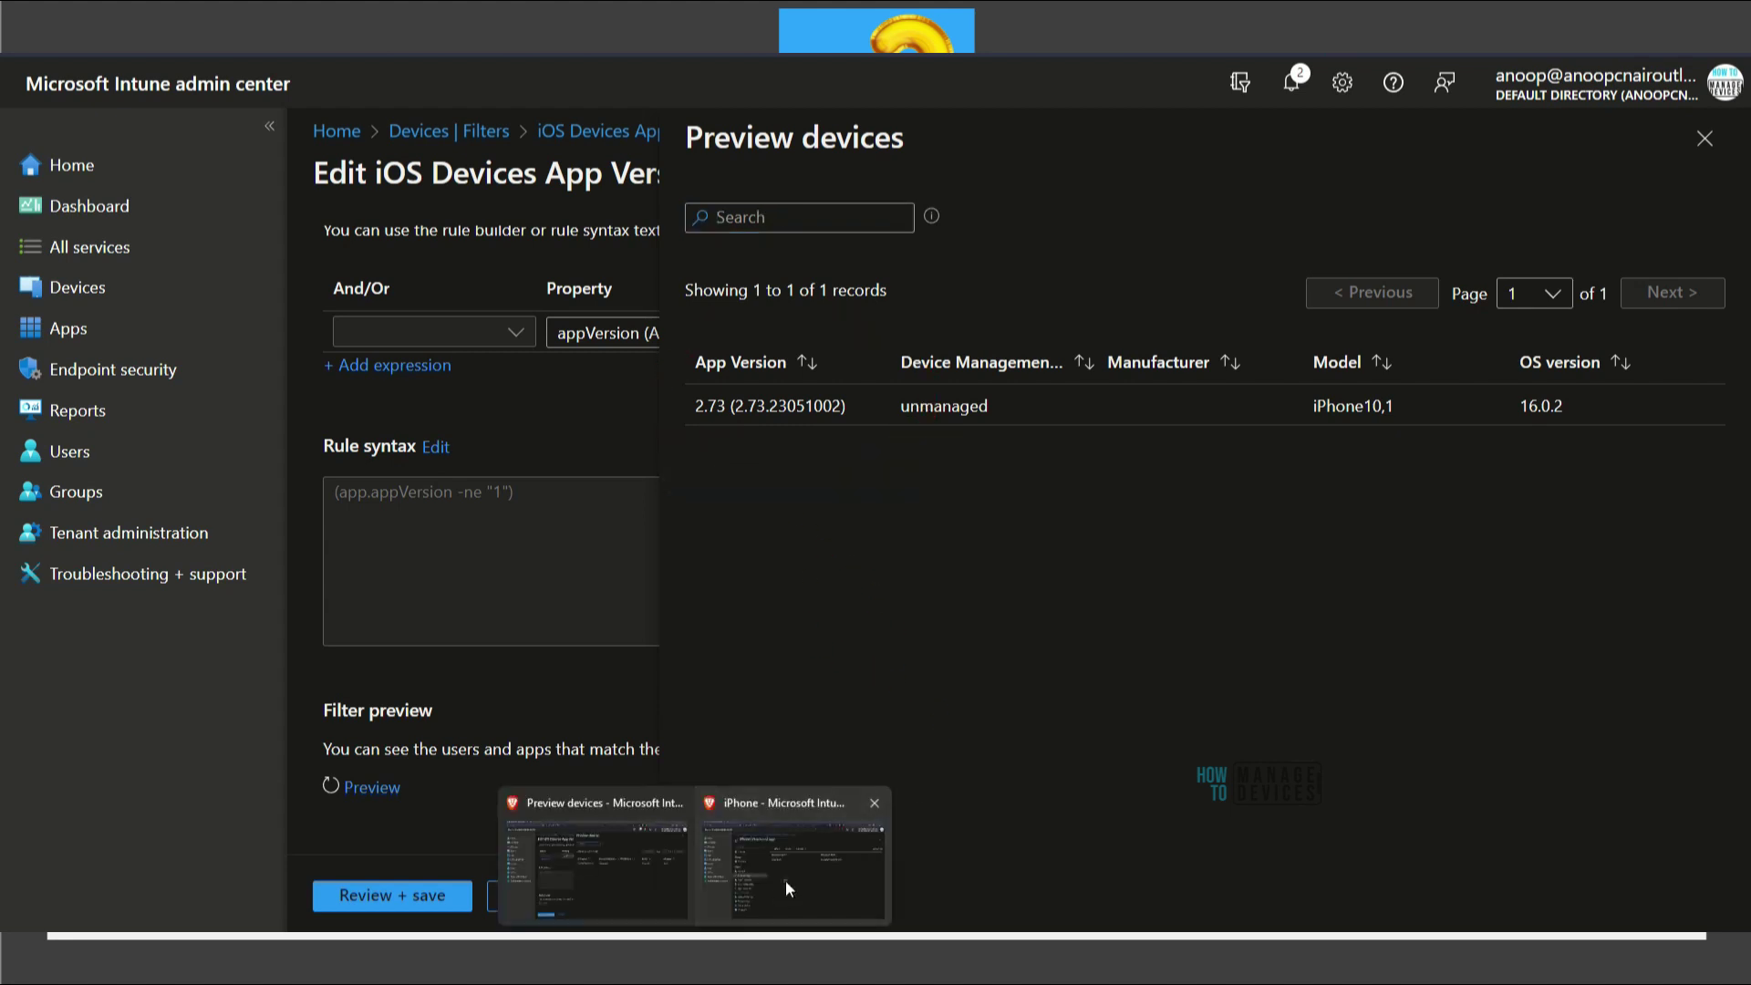
{"action": "left_click", "coordinate": [785, 879]}
{"action": "mouse_move", "coordinate": [602, 797]}
{"action": "left_mouse_down"}
{"action": "mouse_move", "coordinate": [121, 771]}
{"action": "mouse_move", "coordinate": [254, 794]}
{"action": "left_mouse_up"}
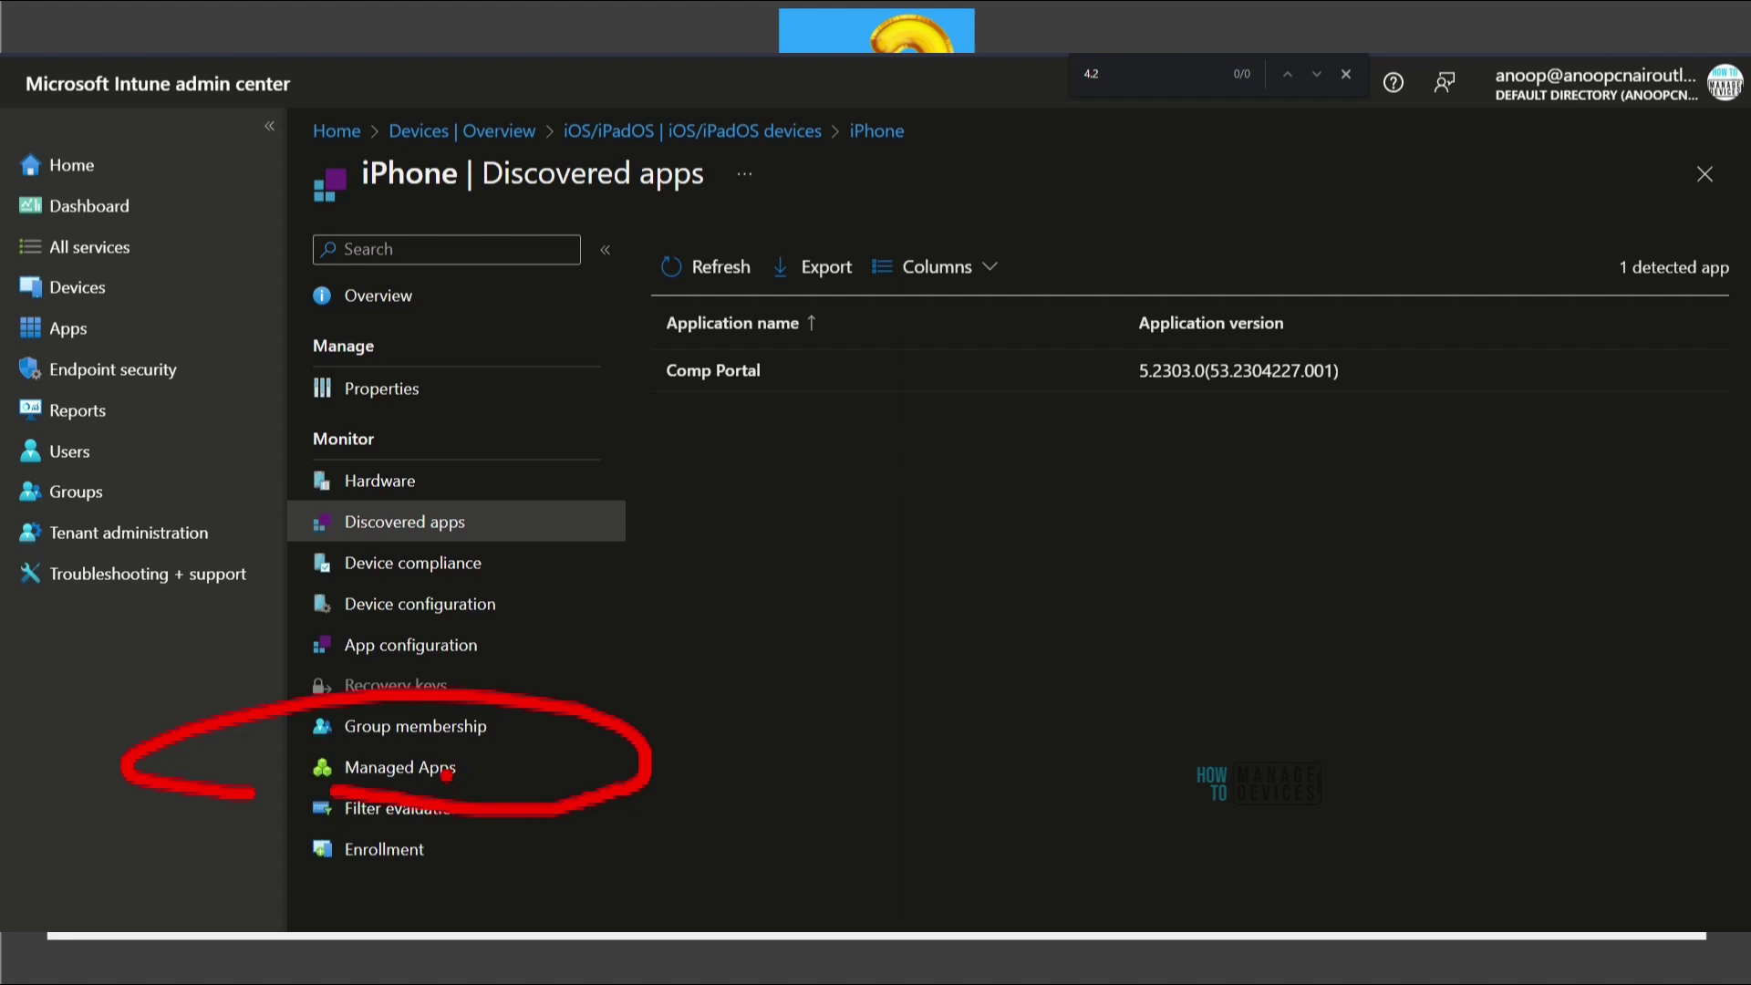
{"action": "key", "text": "Escape"}
{"action": "left_click", "coordinate": [421, 771]}
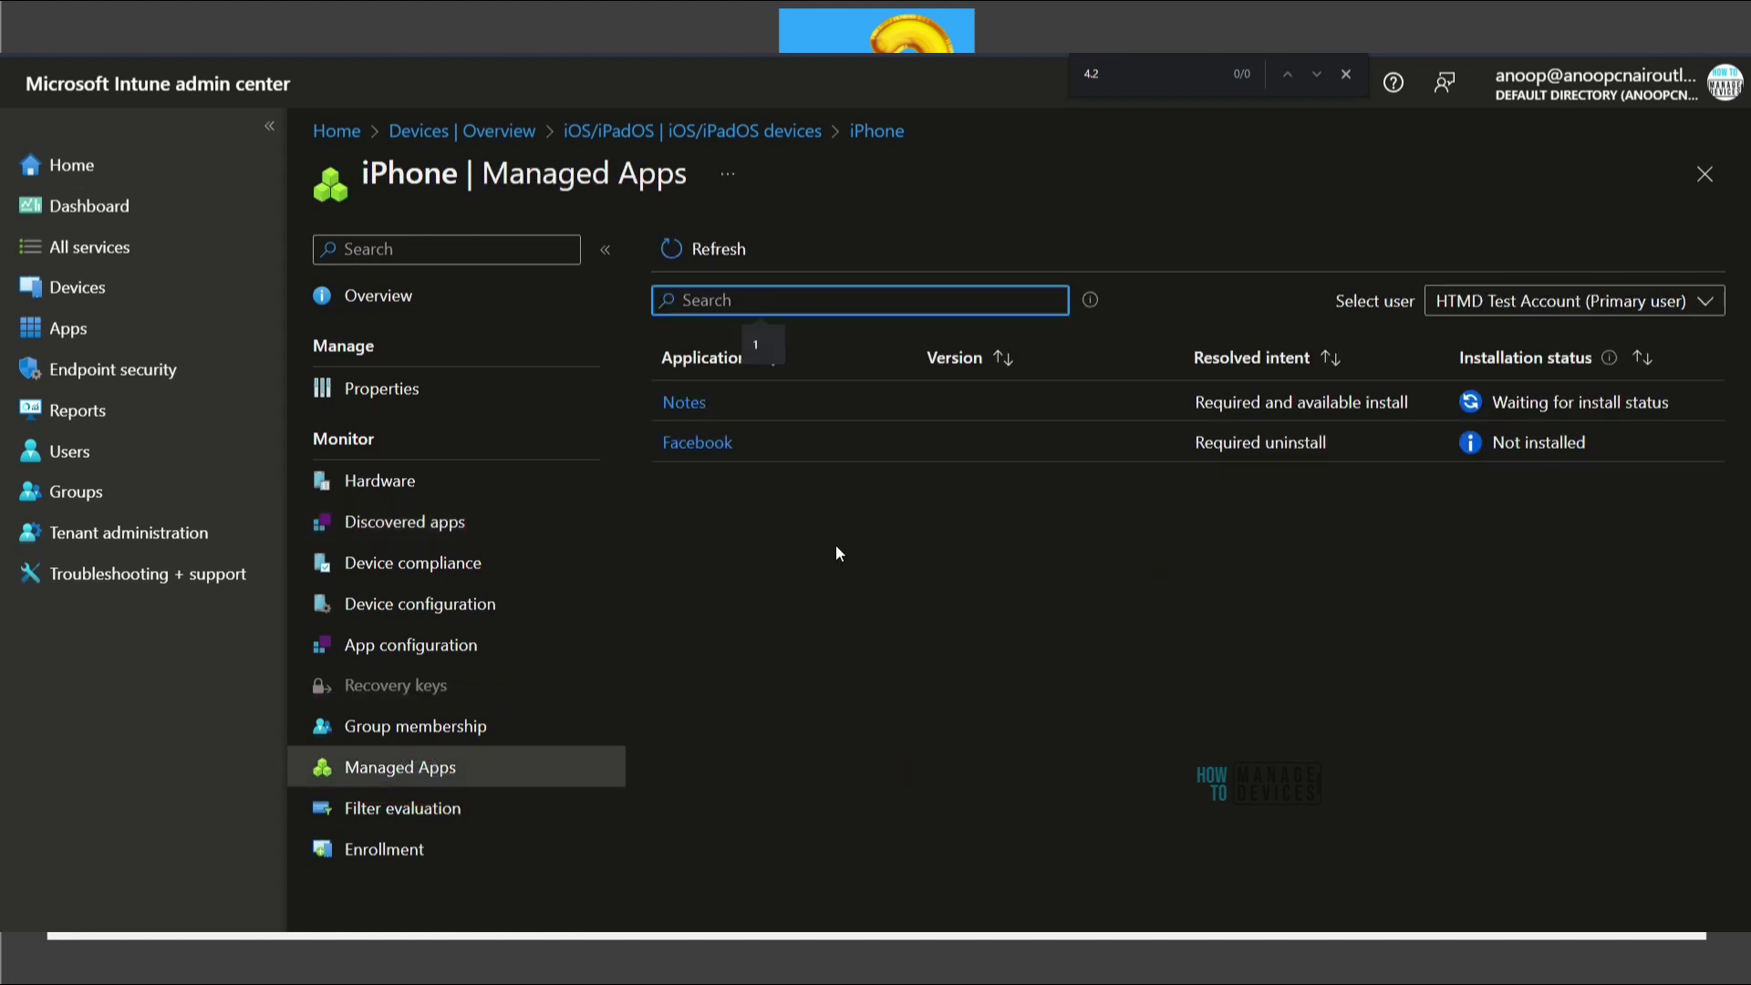
- Examine the versions and installation status of the iPhone's managed apps Notes and Facebook
{"action": "mouse_move", "coordinate": [699, 325]}
{"action": "left_mouse_down"}
{"action": "mouse_move", "coordinate": [1534, 518]}
{"action": "mouse_move", "coordinate": [629, 315]}
{"action": "left_mouse_up"}
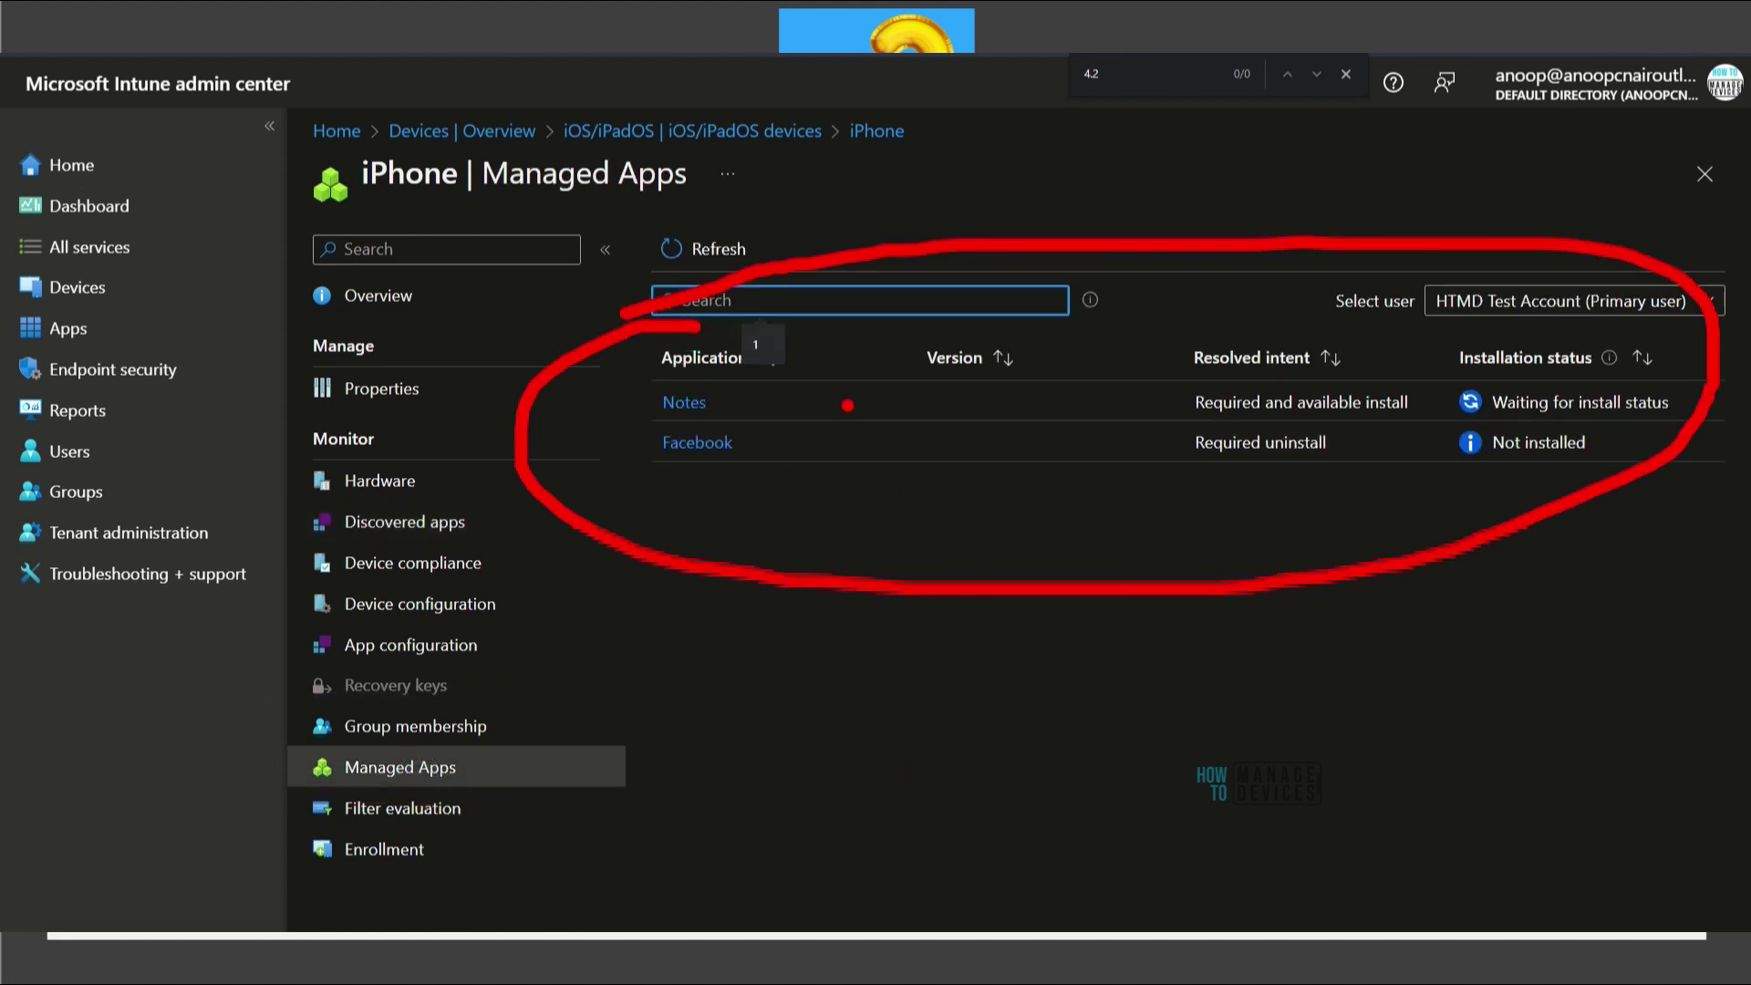
{"action": "left_click_drag", "start_coordinate": [844, 408], "coordinate": [1106, 409]}
{"action": "left_click_drag", "start_coordinate": [830, 443], "coordinate": [952, 447]}
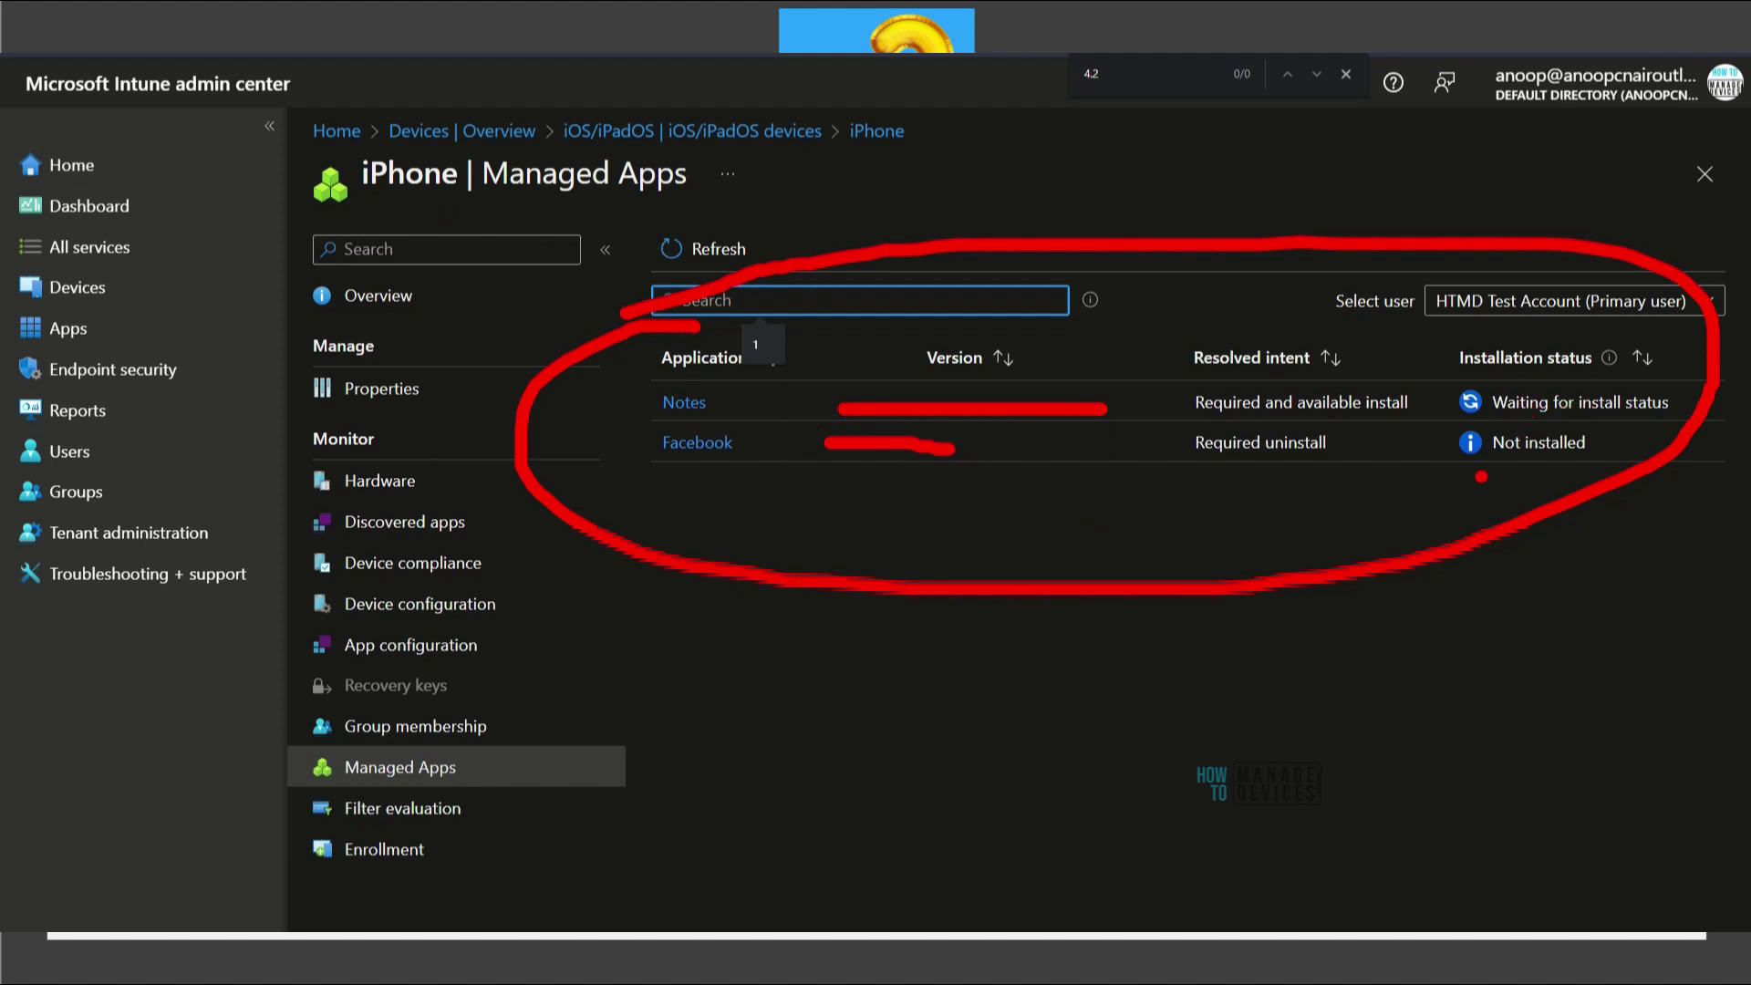
{"action": "mouse_move", "coordinate": [1450, 351]}
{"action": "left_mouse_down"}
{"action": "mouse_move", "coordinate": [1448, 405]}
{"action": "mouse_move", "coordinate": [1479, 466]}
{"action": "left_mouse_up"}
{"action": "left_click_drag", "start_coordinate": [1652, 332], "coordinate": [1676, 460]}
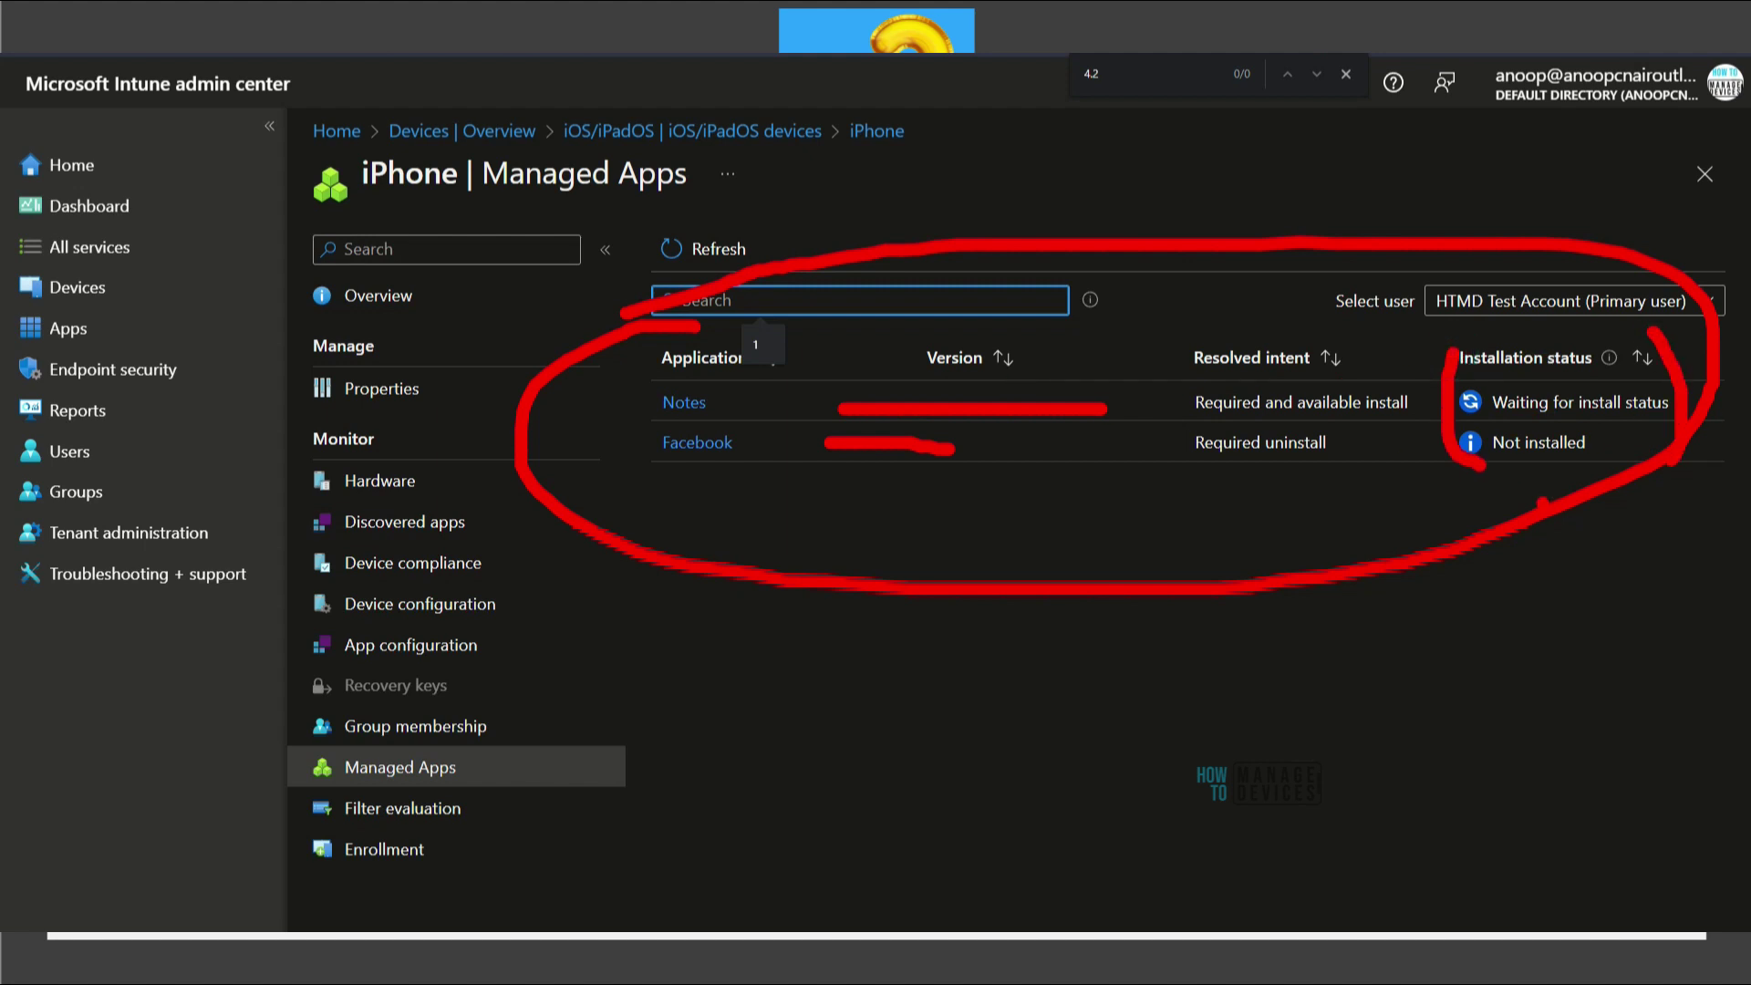
{"action": "left_click_drag", "start_coordinate": [1477, 488], "coordinate": [1587, 484]}
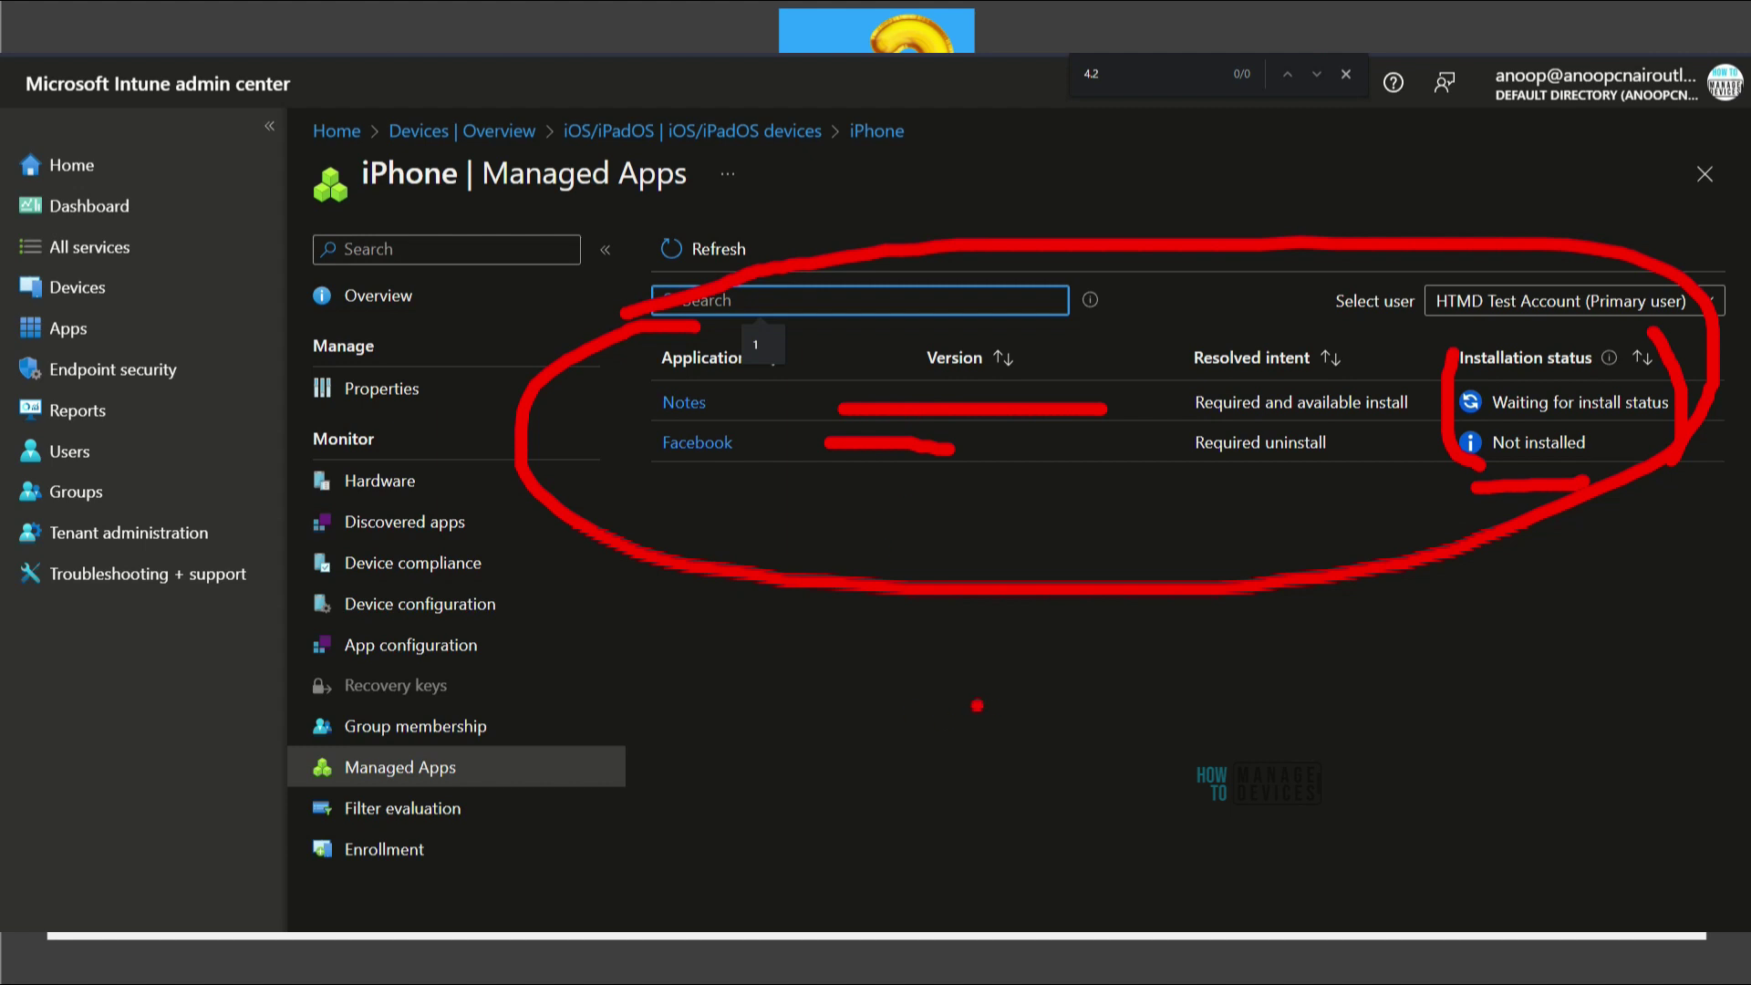
{"action": "key", "text": "Escape"}
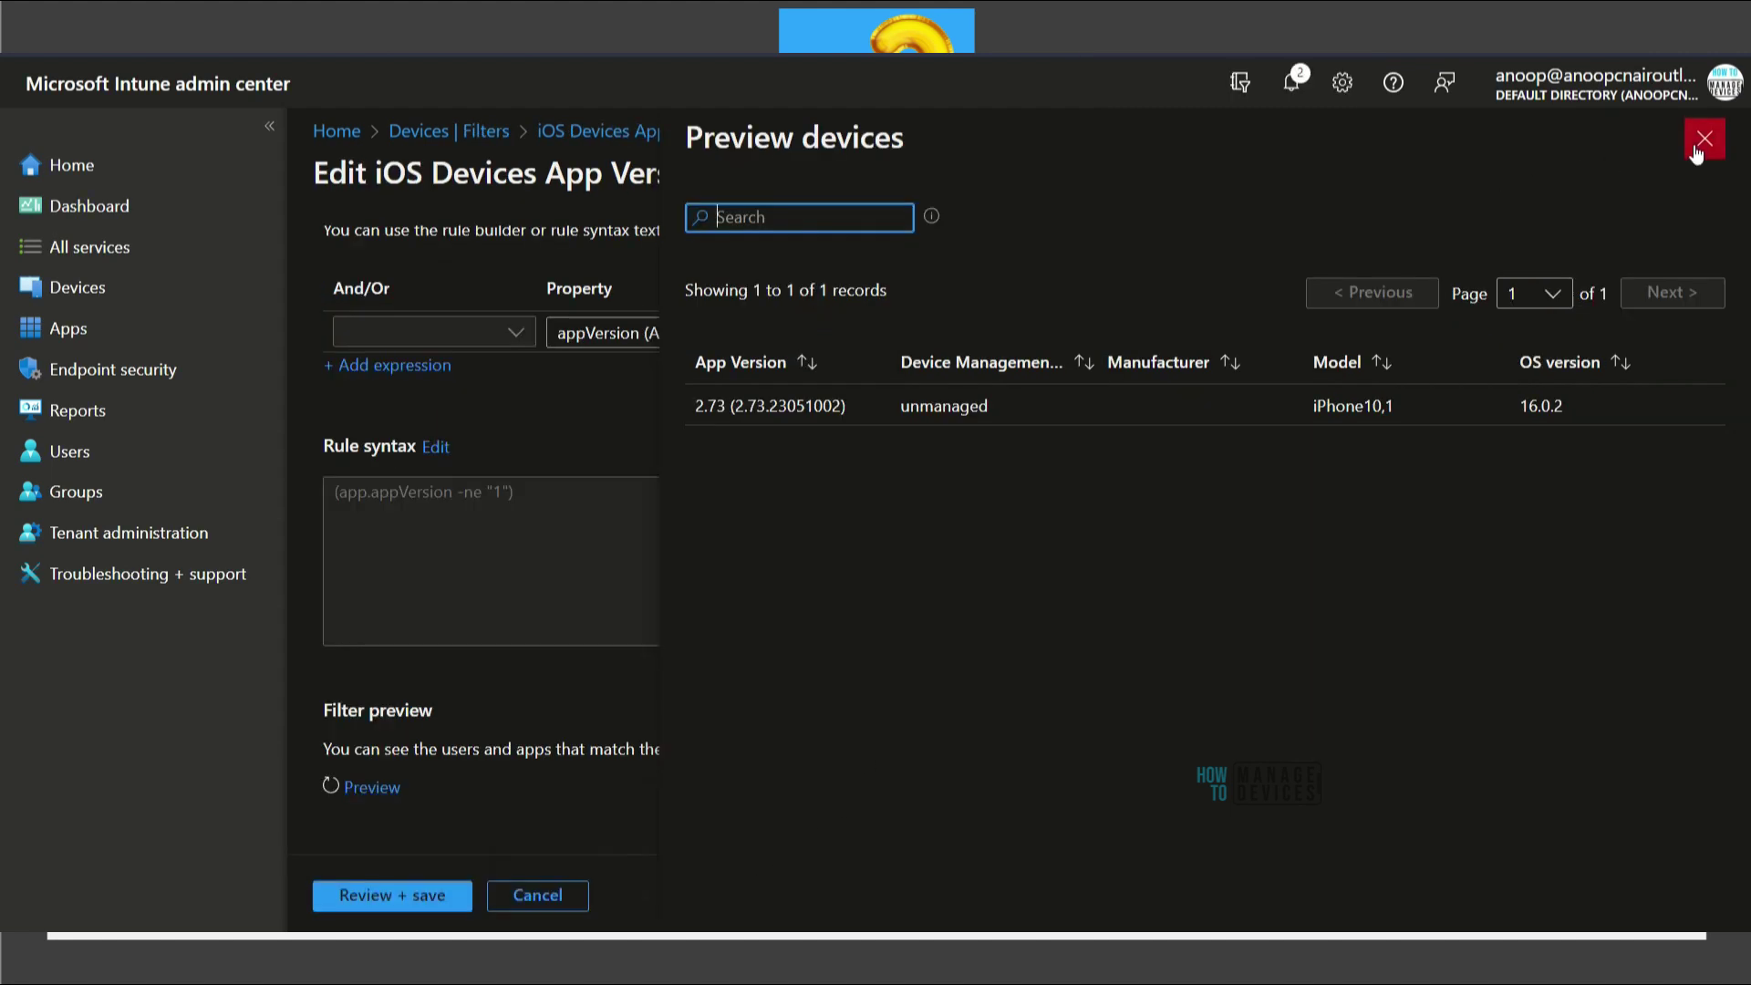
- Close the preview and editing of the filter iOS Devices App Version 2.73 and return to the filter list
{"action": "left_click", "coordinate": [1701, 142]}
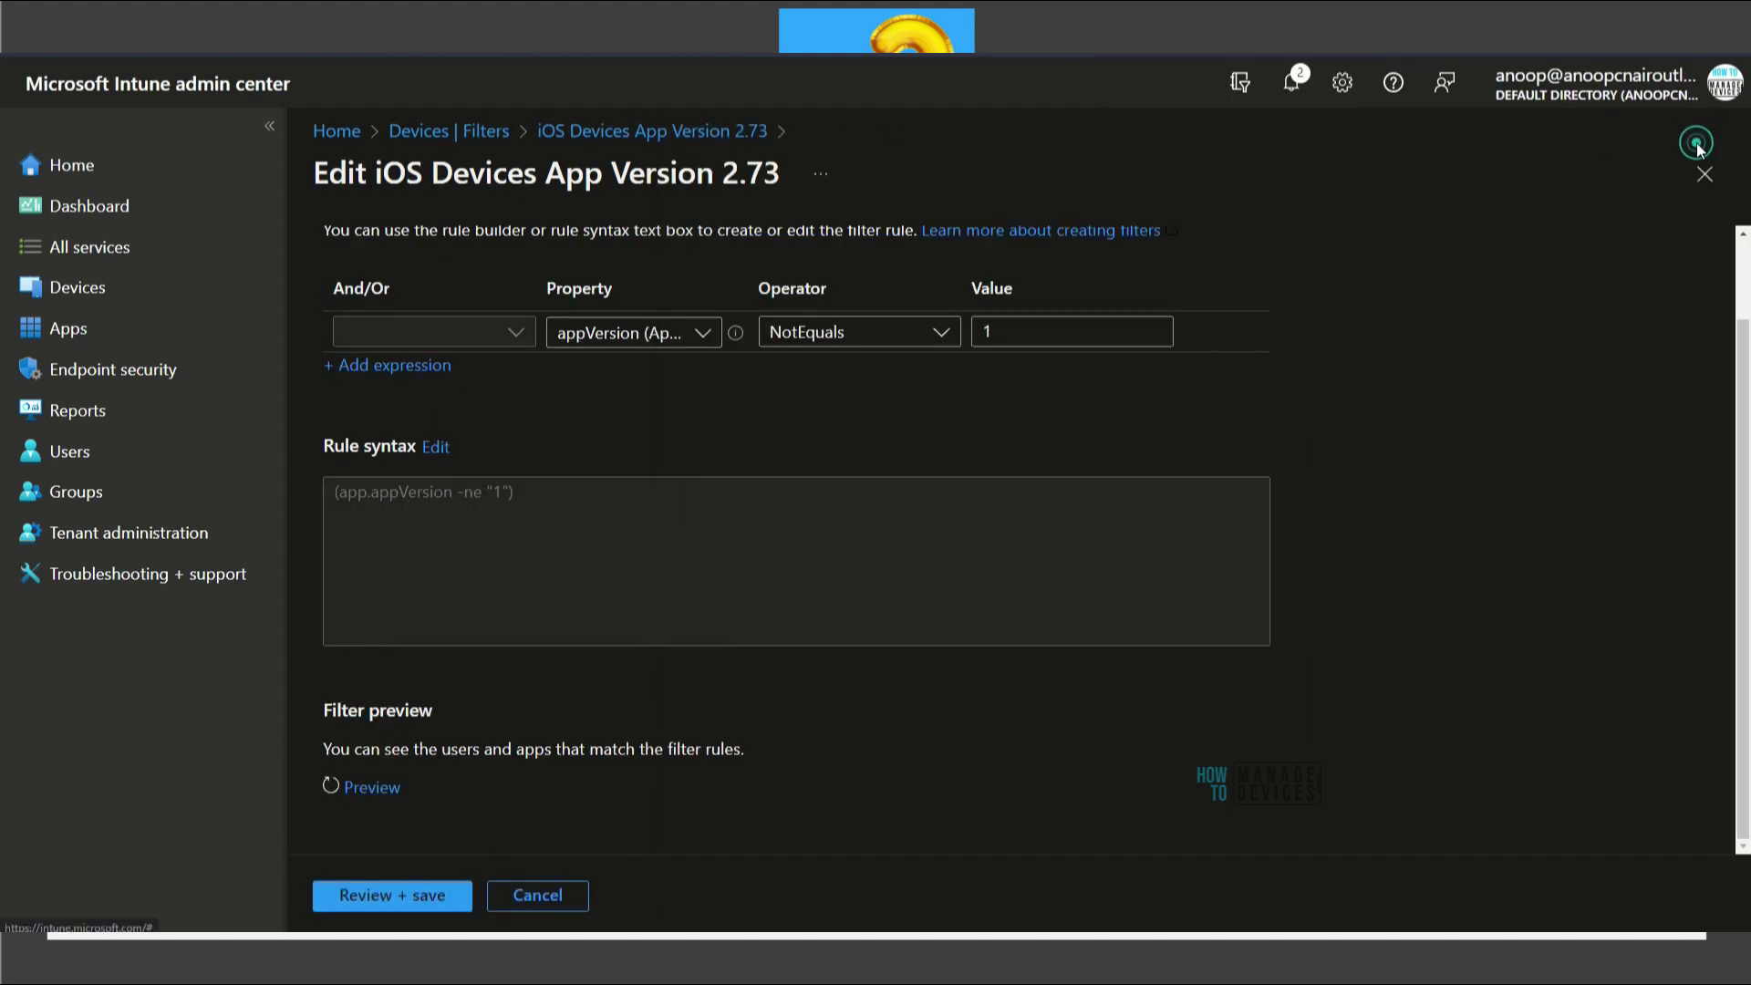
{"action": "left_click", "coordinate": [1701, 157]}
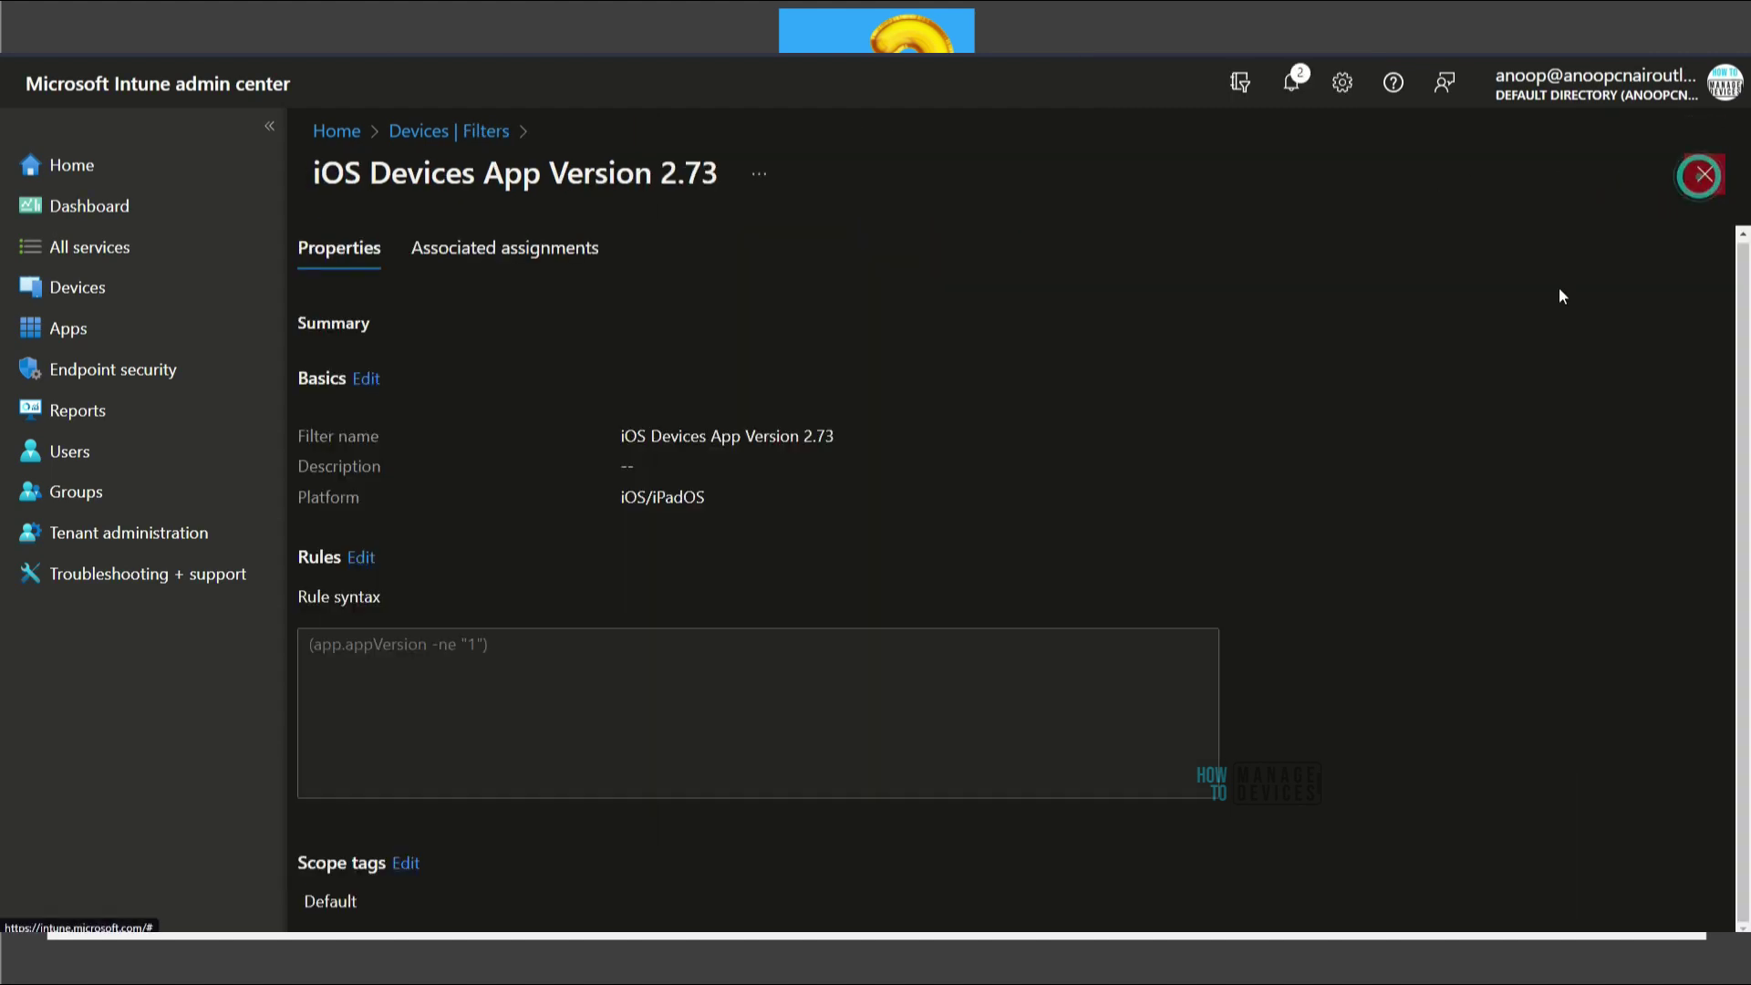
{"action": "left_click", "coordinate": [446, 132]}
- Start a new managed apps filter and enter Android Managed App Filter as its name and description
{"action": "left_click", "coordinate": [702, 249]}
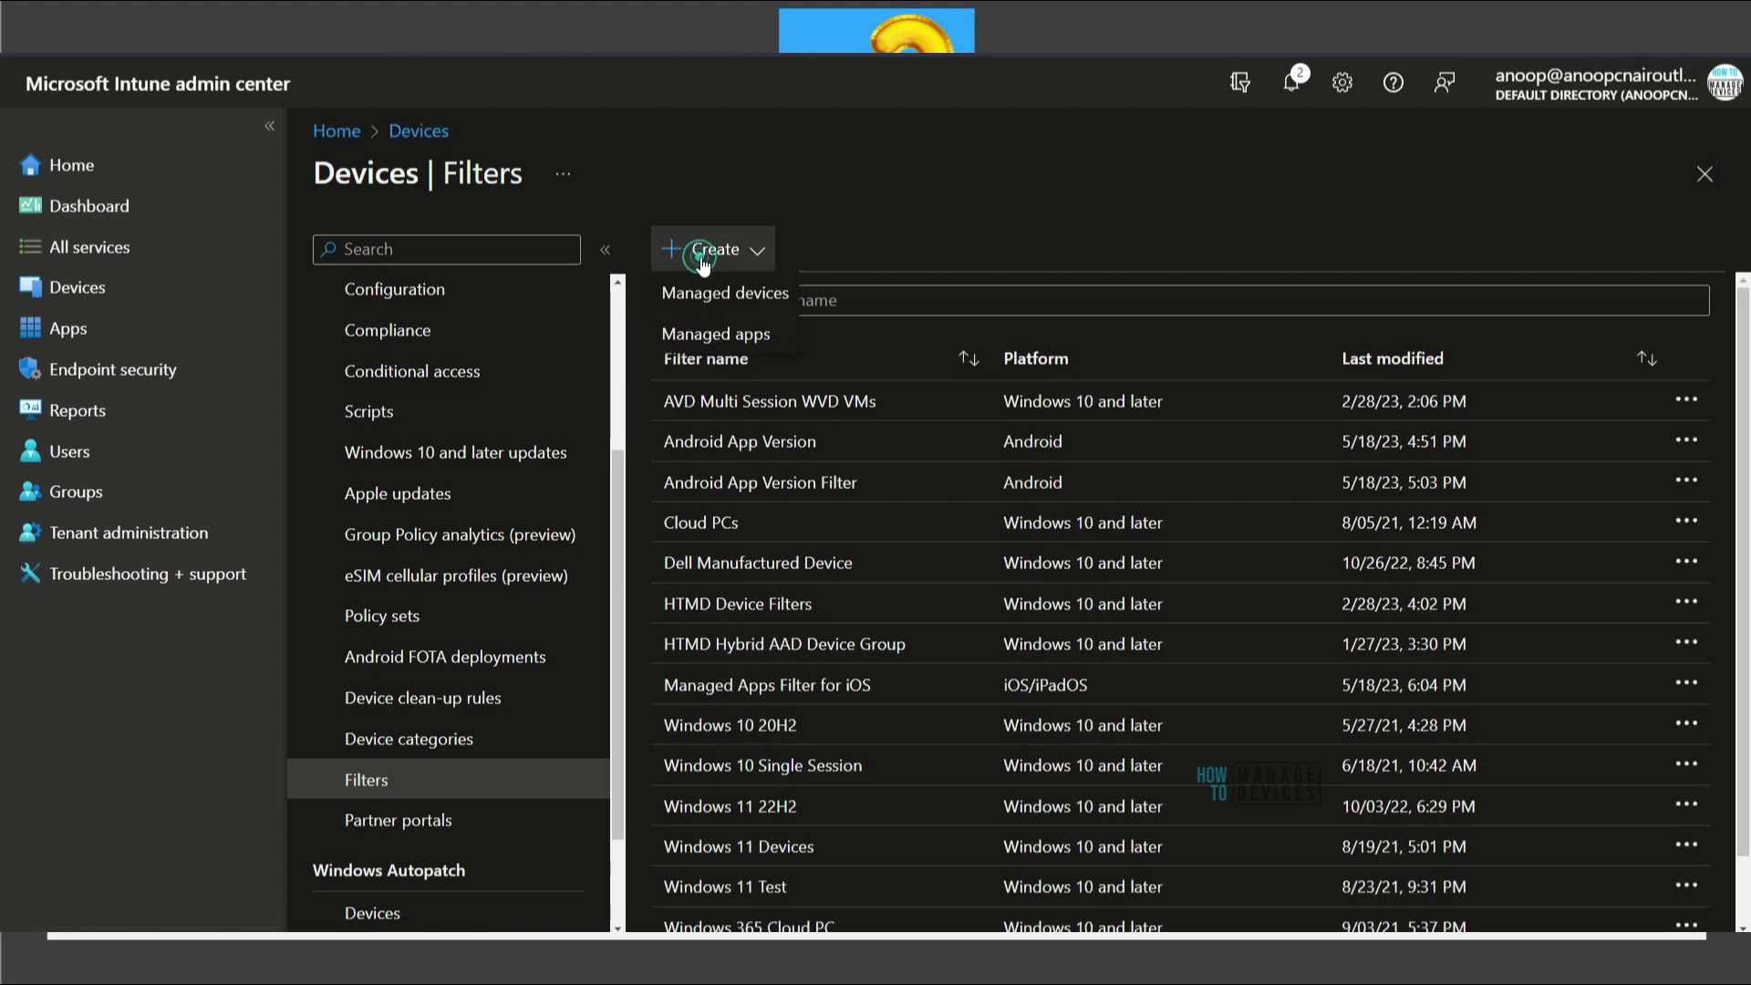
{"action": "left_click", "coordinate": [728, 332]}
{"action": "left_click", "coordinate": [721, 335]}
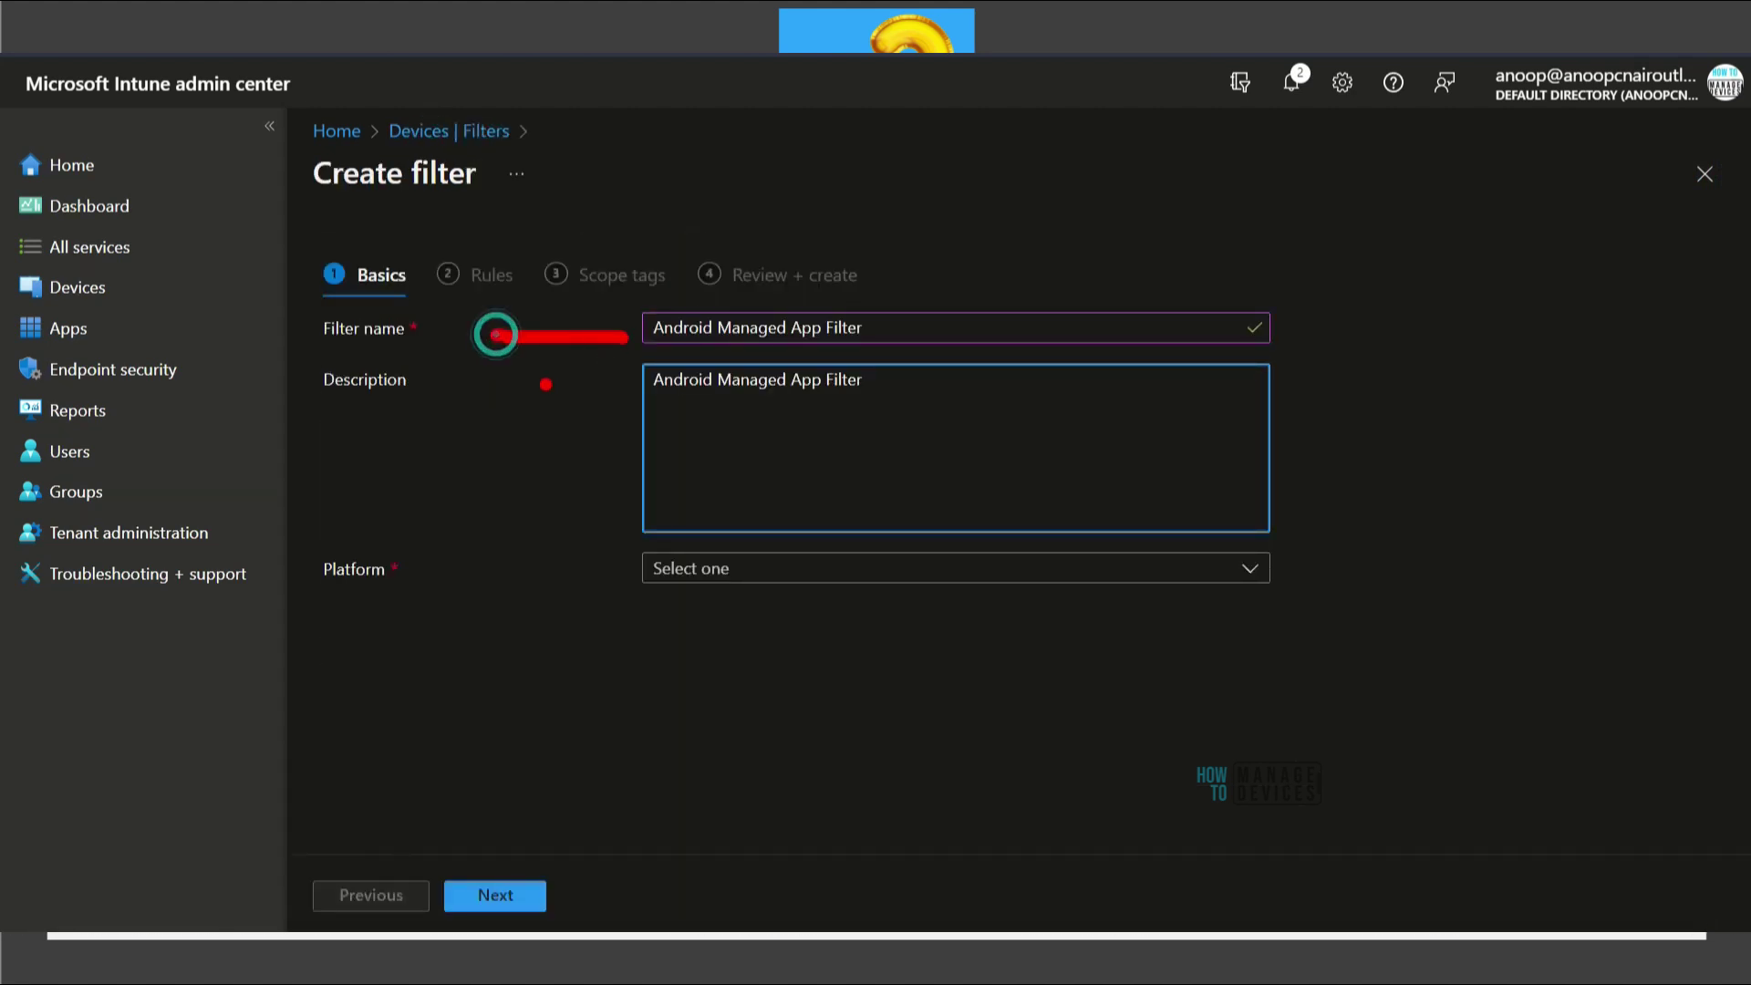
{"action": "left_click_drag", "start_coordinate": [620, 377], "coordinate": [516, 387]}
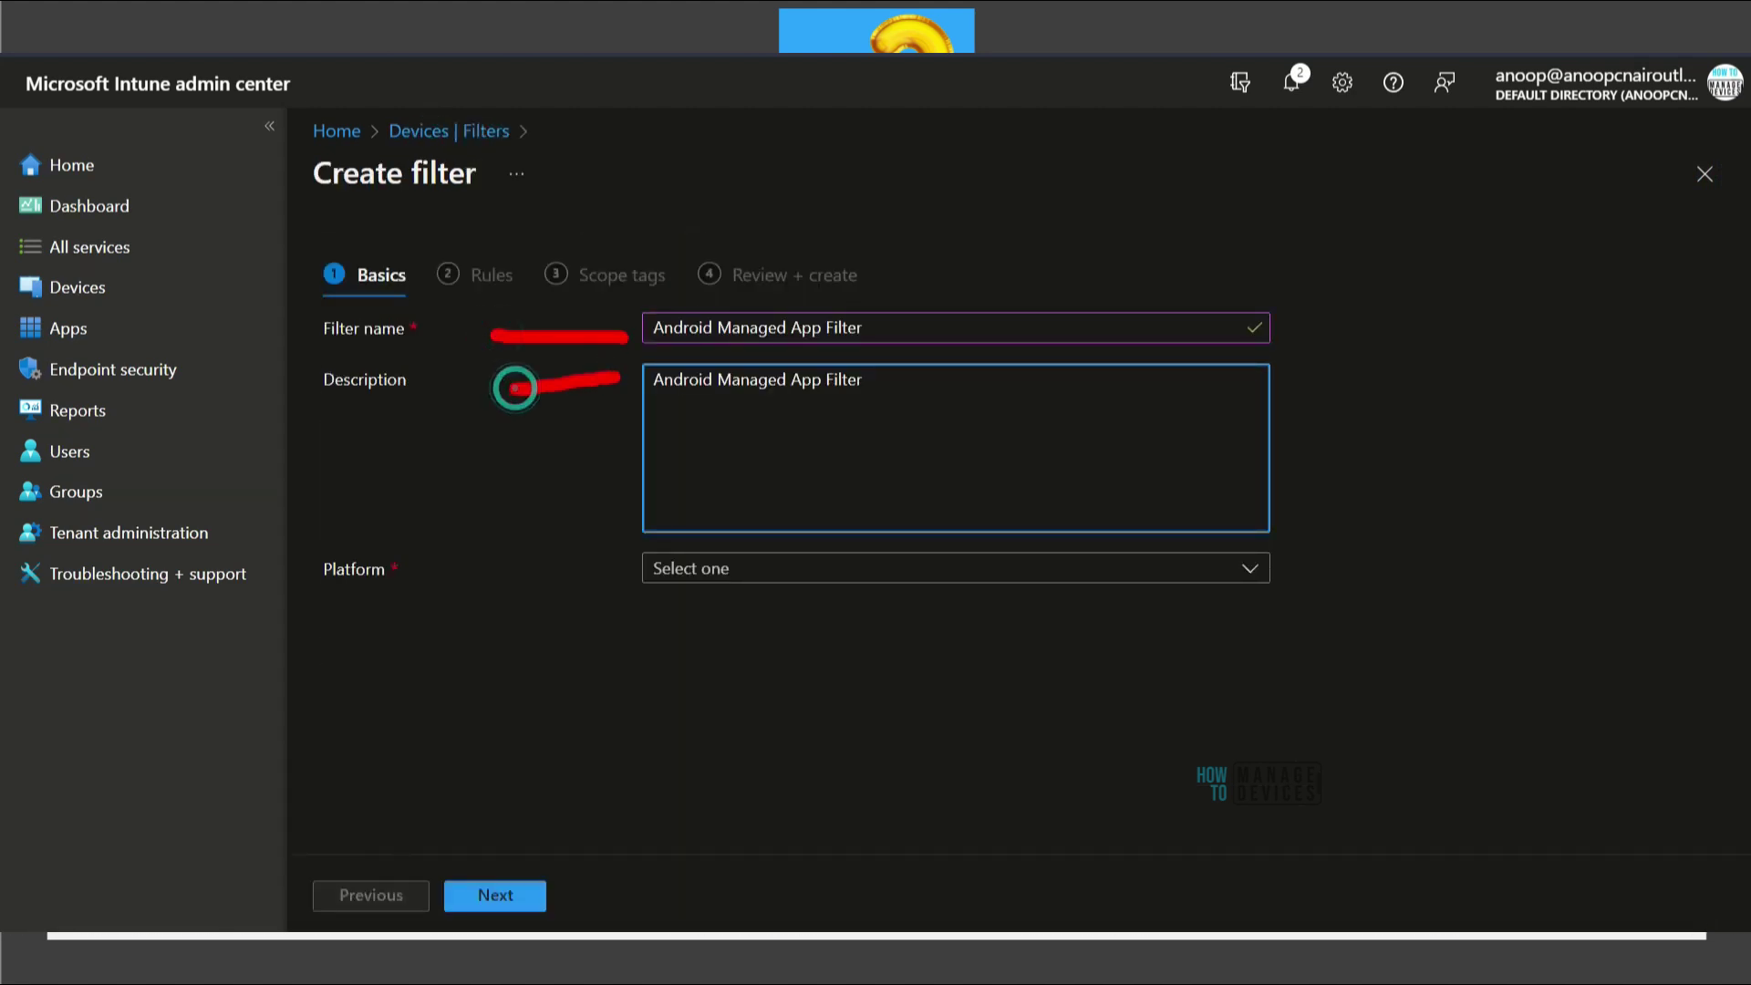
{"action": "mouse_move", "coordinate": [467, 629]}
{"action": "left_mouse_down"}
{"action": "mouse_move", "coordinate": [556, 591]}
{"action": "mouse_move", "coordinate": [544, 629]}
{"action": "left_mouse_up"}
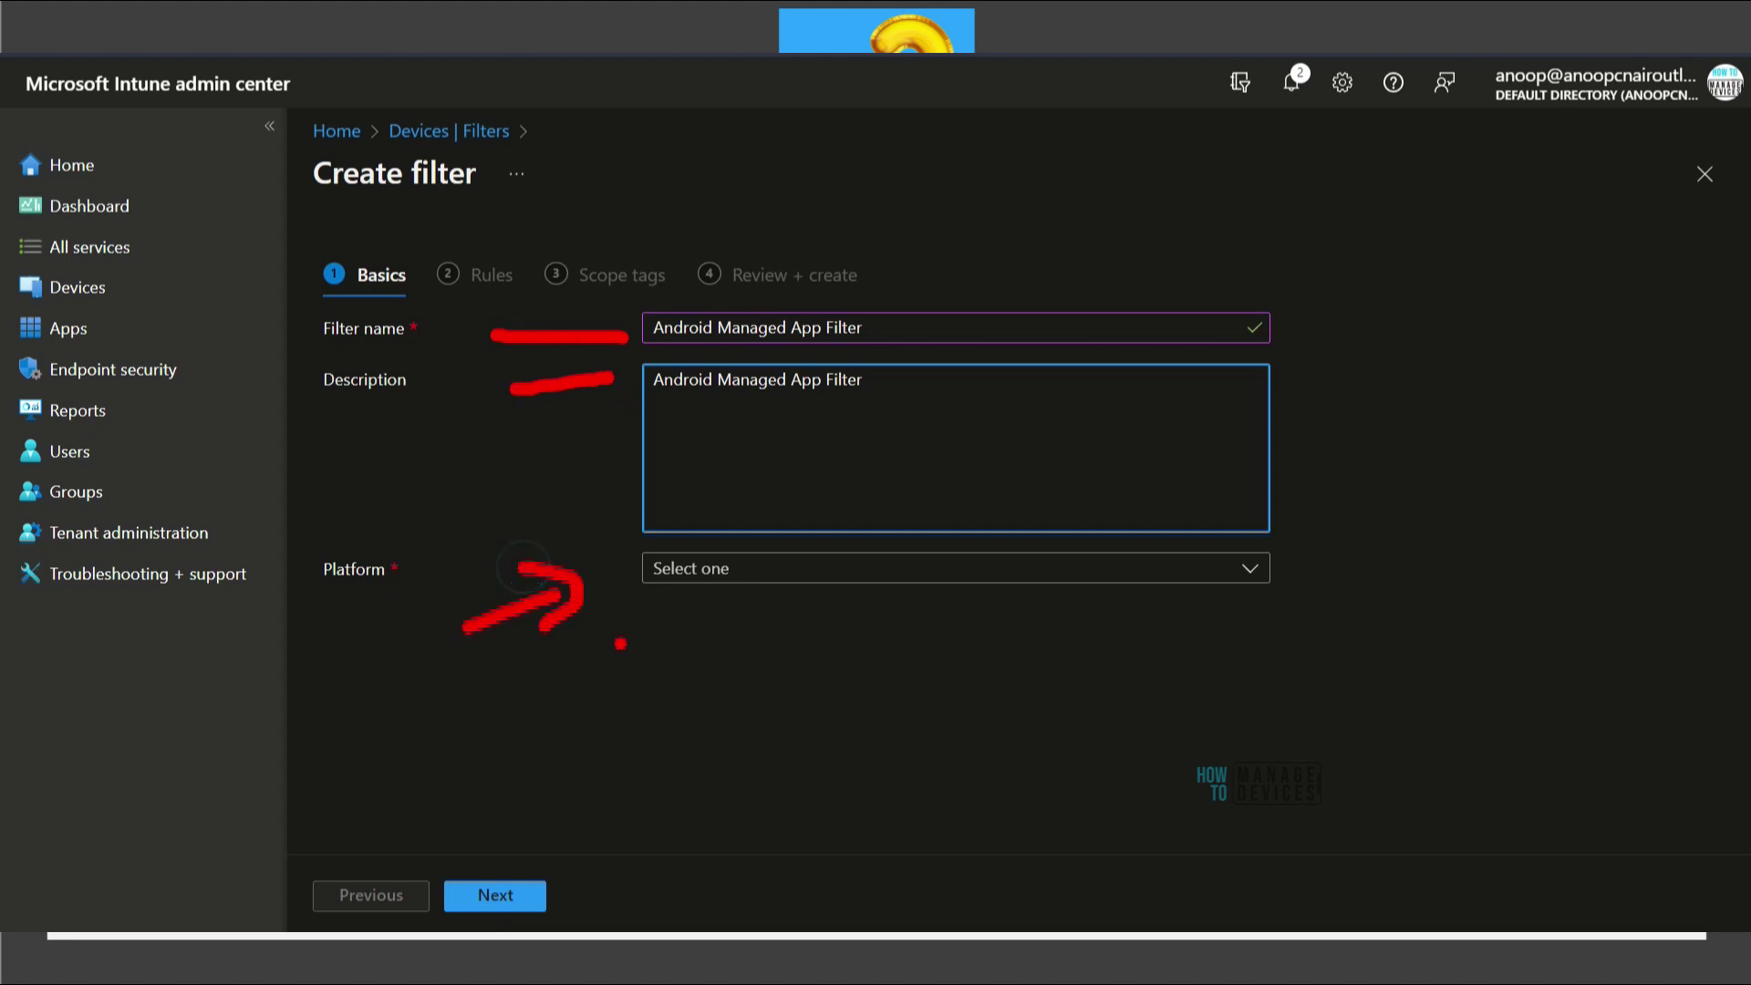
- Set the platform of the Android Managed App Filter to Android and continue to its rules
{"action": "left_click", "coordinate": [715, 566]}
{"action": "left_click", "coordinate": [697, 608]}
{"action": "mouse_move", "coordinate": [655, 609]}
{"action": "left_mouse_down"}
{"action": "mouse_move", "coordinate": [584, 667]}
{"action": "mouse_move", "coordinate": [534, 826]}
{"action": "mouse_move", "coordinate": [518, 789]}
{"action": "mouse_move", "coordinate": [607, 837]}
{"action": "left_mouse_up"}
{"action": "left_click", "coordinate": [495, 895]}
- Define the filter rule with the property appVersion (App Version), the operator NotEquals and the value 1
{"action": "left_click", "coordinate": [588, 430]}
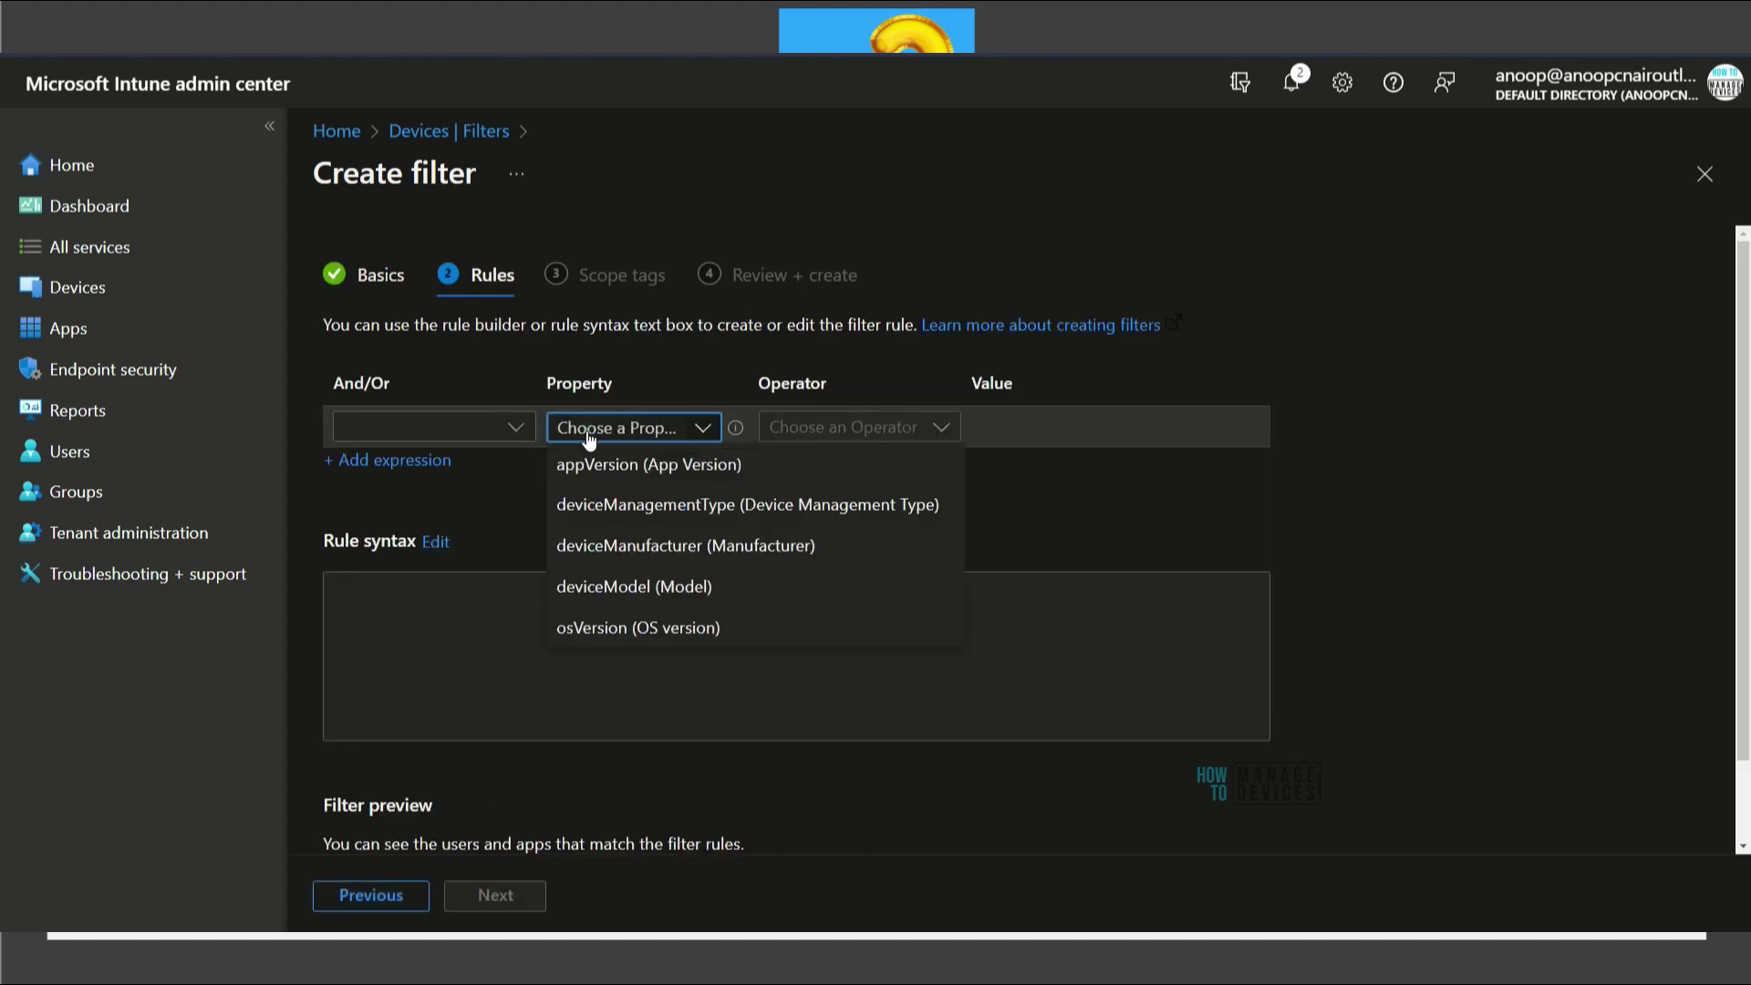
{"action": "left_click", "coordinate": [624, 463]}
{"action": "mouse_move", "coordinate": [515, 482]}
{"action": "left_mouse_down"}
{"action": "mouse_move", "coordinate": [675, 485]}
{"action": "mouse_move", "coordinate": [516, 405]}
{"action": "mouse_move", "coordinate": [538, 474]}
{"action": "left_mouse_up"}
{"action": "mouse_move", "coordinate": [757, 367]}
{"action": "left_mouse_down"}
{"action": "mouse_move", "coordinate": [1062, 547]}
{"action": "mouse_move", "coordinate": [1067, 335]}
{"action": "mouse_move", "coordinate": [799, 353]}
{"action": "left_mouse_up"}
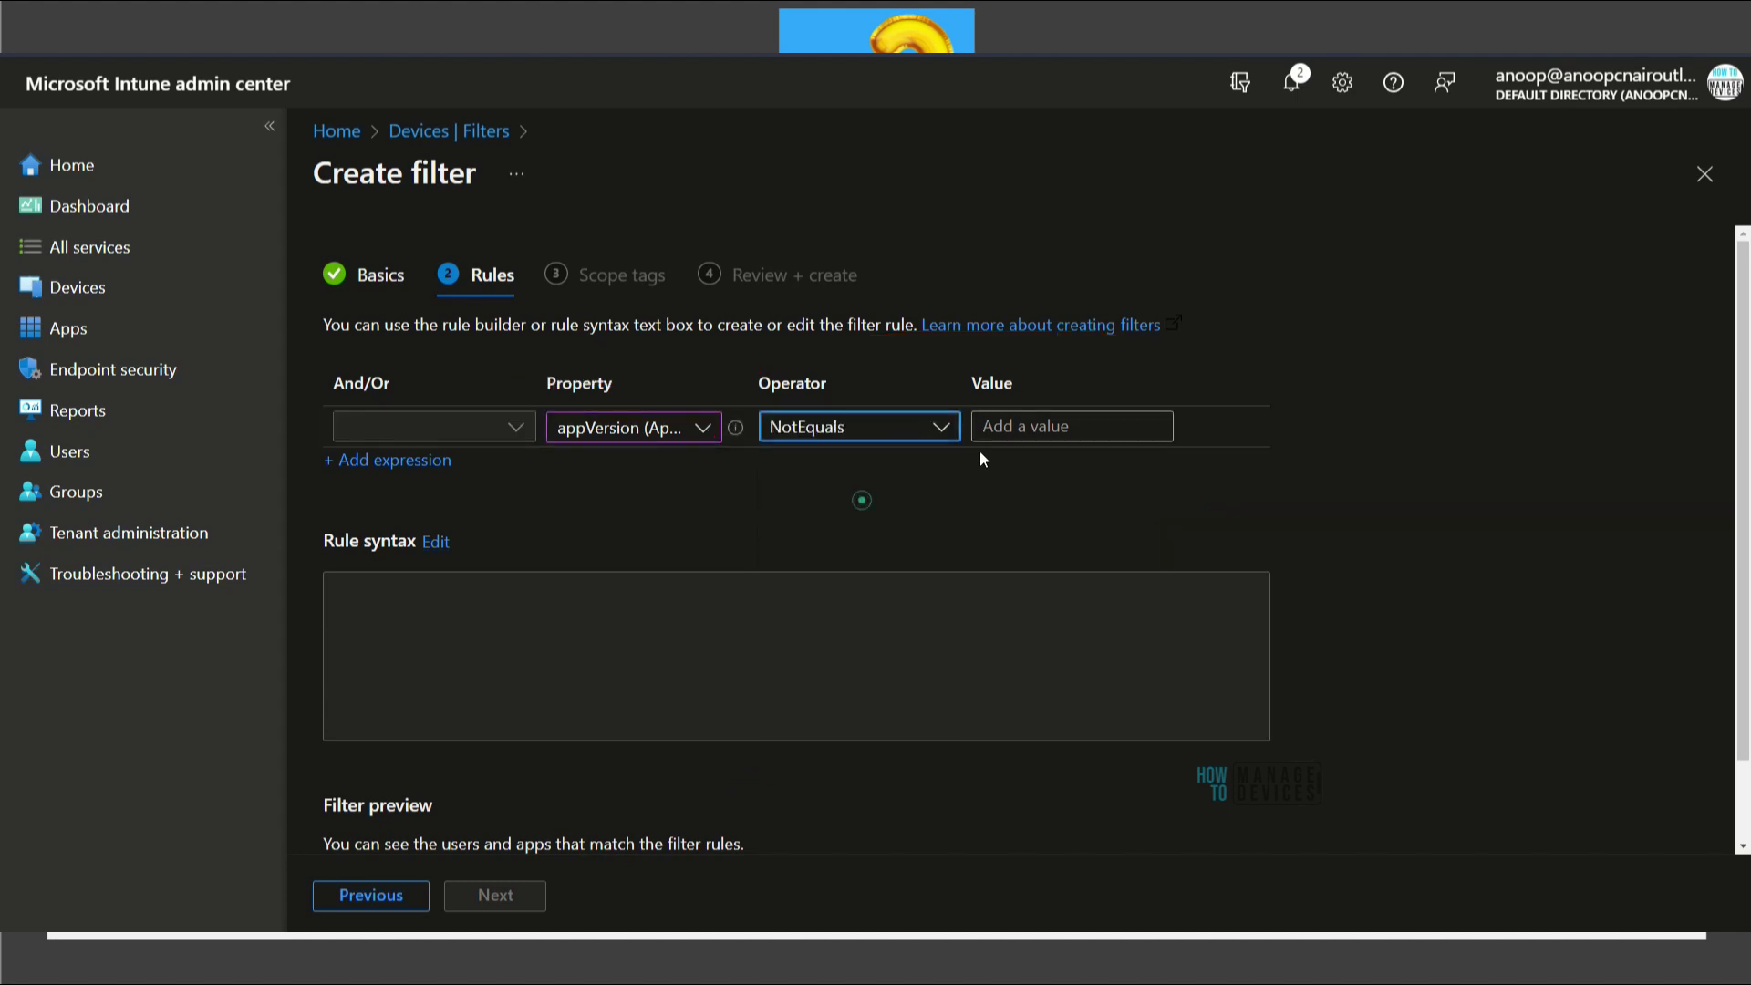
{"action": "left_click", "coordinate": [981, 430]}
{"action": "type", "text": "1"}
{"action": "left_click", "coordinate": [994, 516]}
{"action": "mouse_move", "coordinate": [516, 502]}
{"action": "left_mouse_down"}
{"action": "mouse_move", "coordinate": [274, 510]}
{"action": "mouse_move", "coordinate": [508, 496]}
{"action": "left_mouse_up"}
{"action": "key", "text": "Escape"}
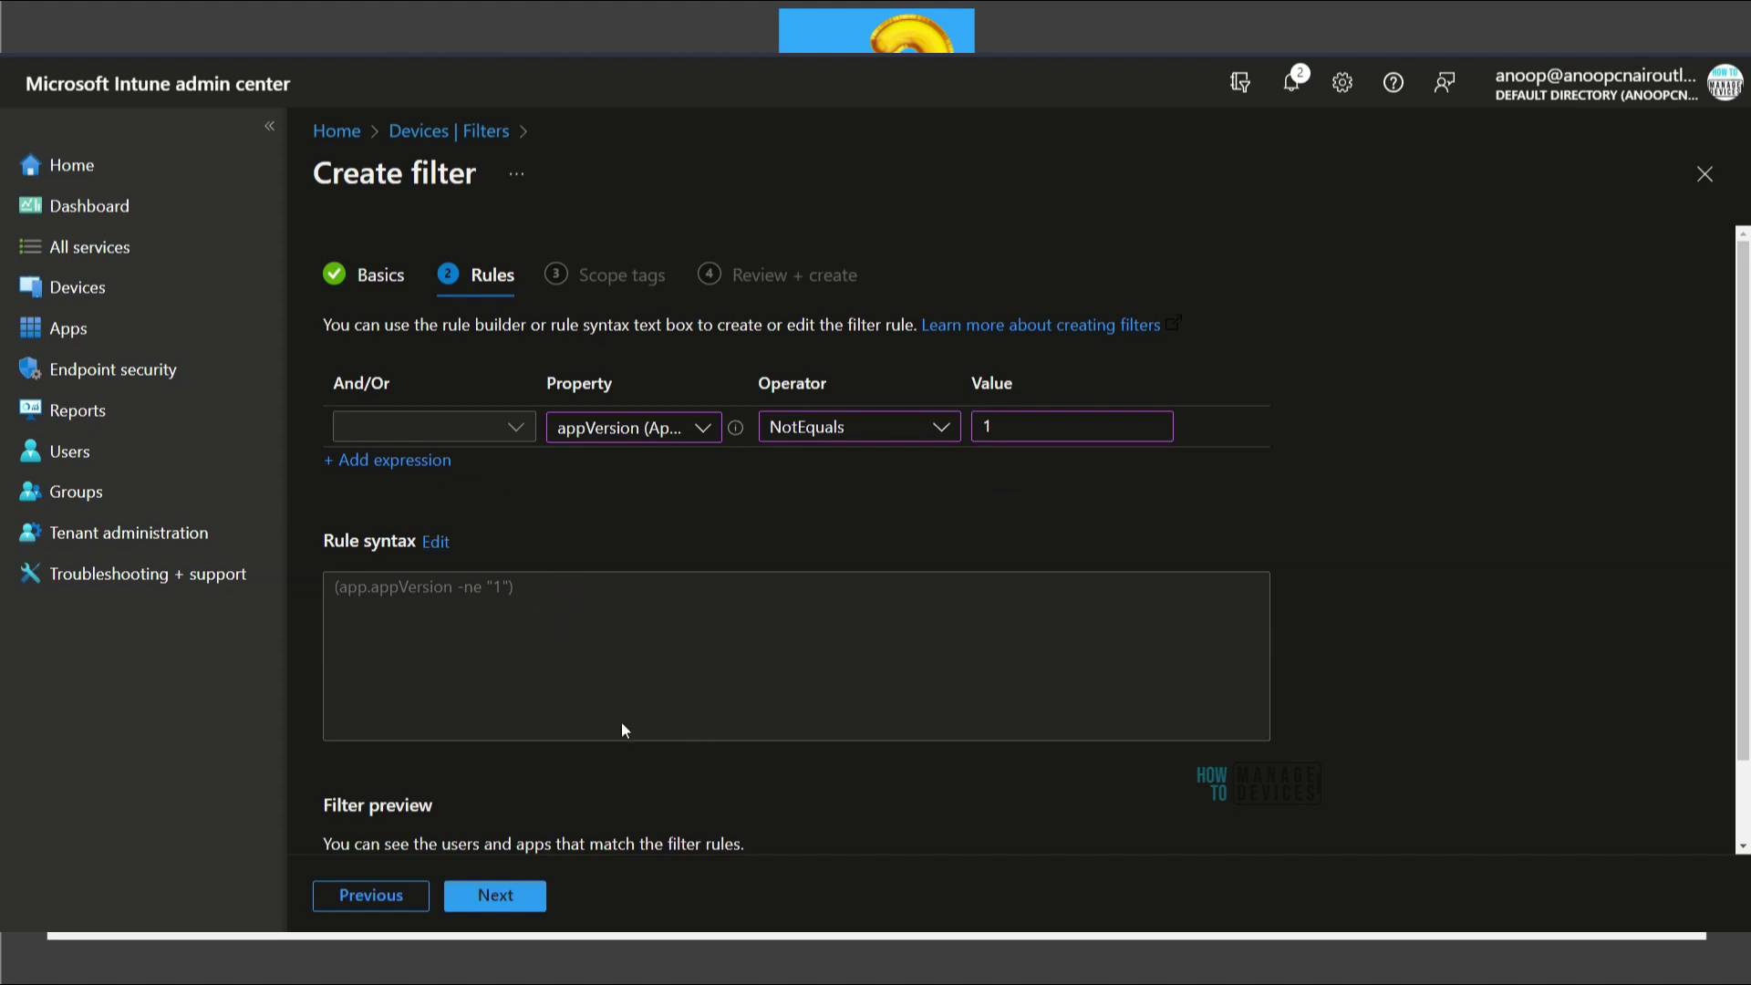
- Preview the devices matching the rule and examine their app version, device management type and manufacturer
{"action": "scroll", "coordinate": [621, 720], "scroll_direction": "down", "scroll_amount": 2}
{"action": "mouse_move", "coordinate": [371, 802]}
{"action": "left_mouse_down"}
{"action": "mouse_move", "coordinate": [447, 816]}
{"action": "mouse_move", "coordinate": [347, 803]}
{"action": "left_mouse_up"}
{"action": "key", "text": "Escape"}
{"action": "left_click", "coordinate": [361, 792]}
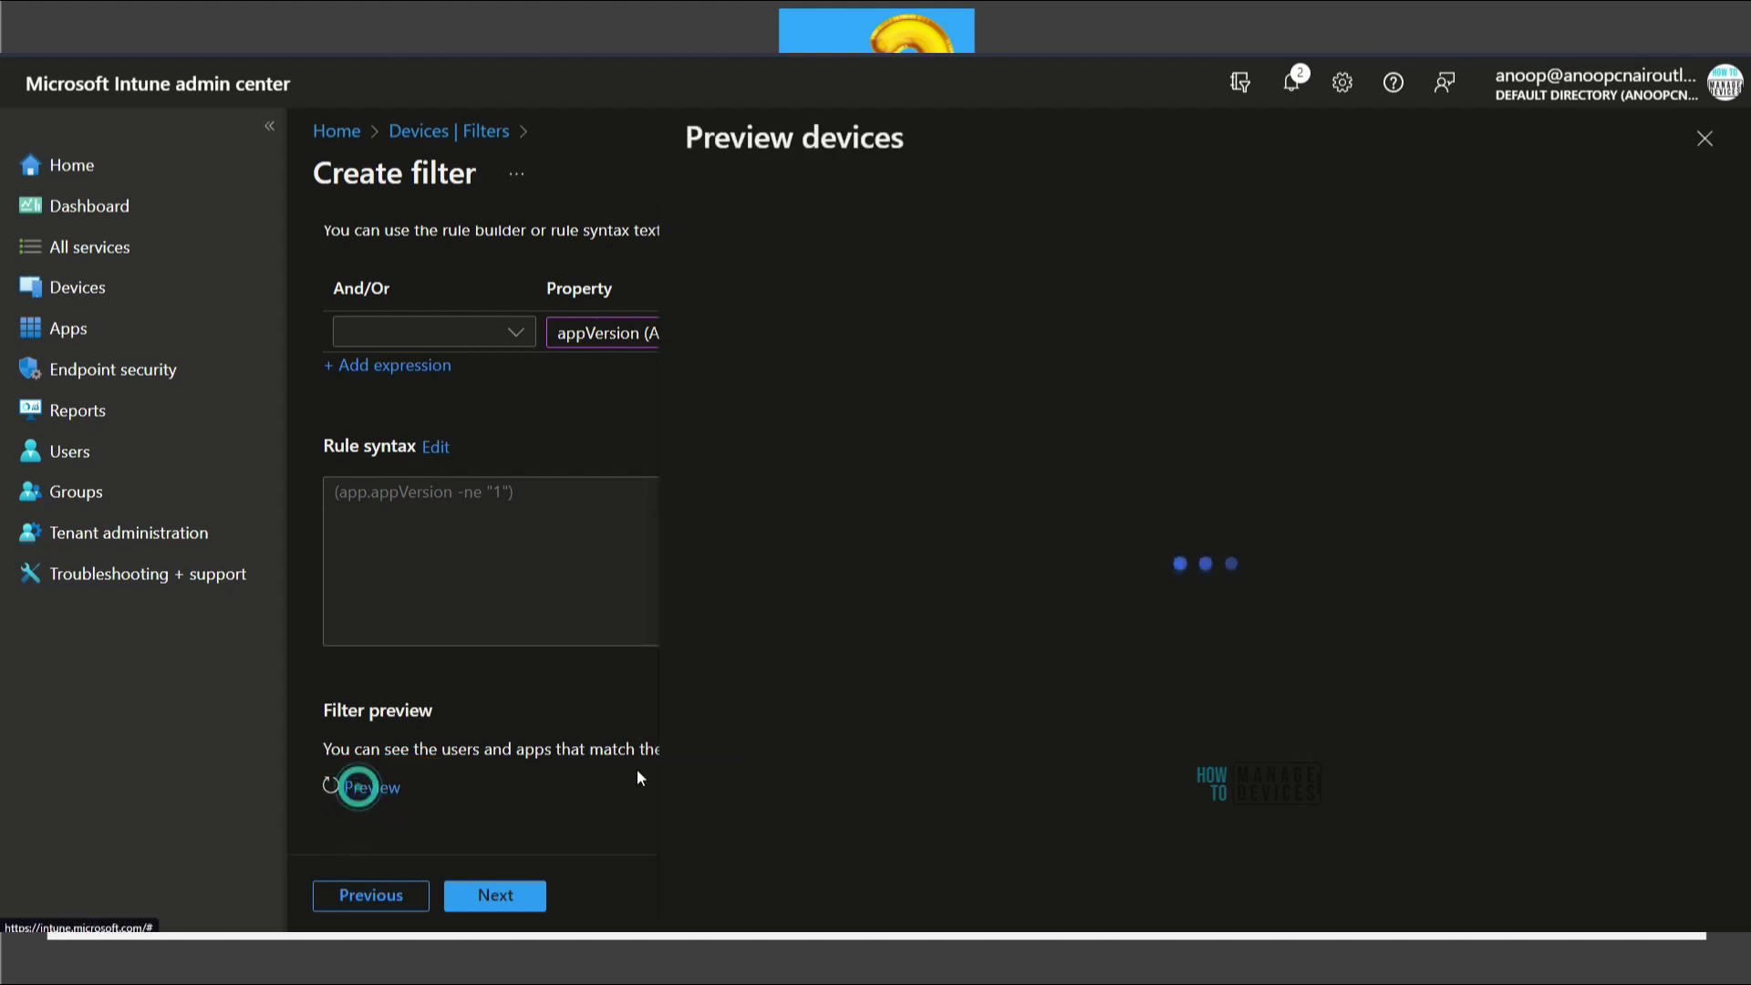
{"action": "mouse_move", "coordinate": [684, 182]}
{"action": "left_mouse_down"}
{"action": "mouse_move", "coordinate": [906, 147]}
{"action": "mouse_move", "coordinate": [719, 103]}
{"action": "mouse_move", "coordinate": [689, 141]}
{"action": "left_mouse_up"}
{"action": "mouse_move", "coordinate": [342, 529]}
{"action": "left_mouse_down"}
{"action": "mouse_move", "coordinate": [529, 415]}
{"action": "mouse_move", "coordinate": [337, 527]}
{"action": "mouse_move", "coordinate": [356, 533]}
{"action": "left_mouse_up"}
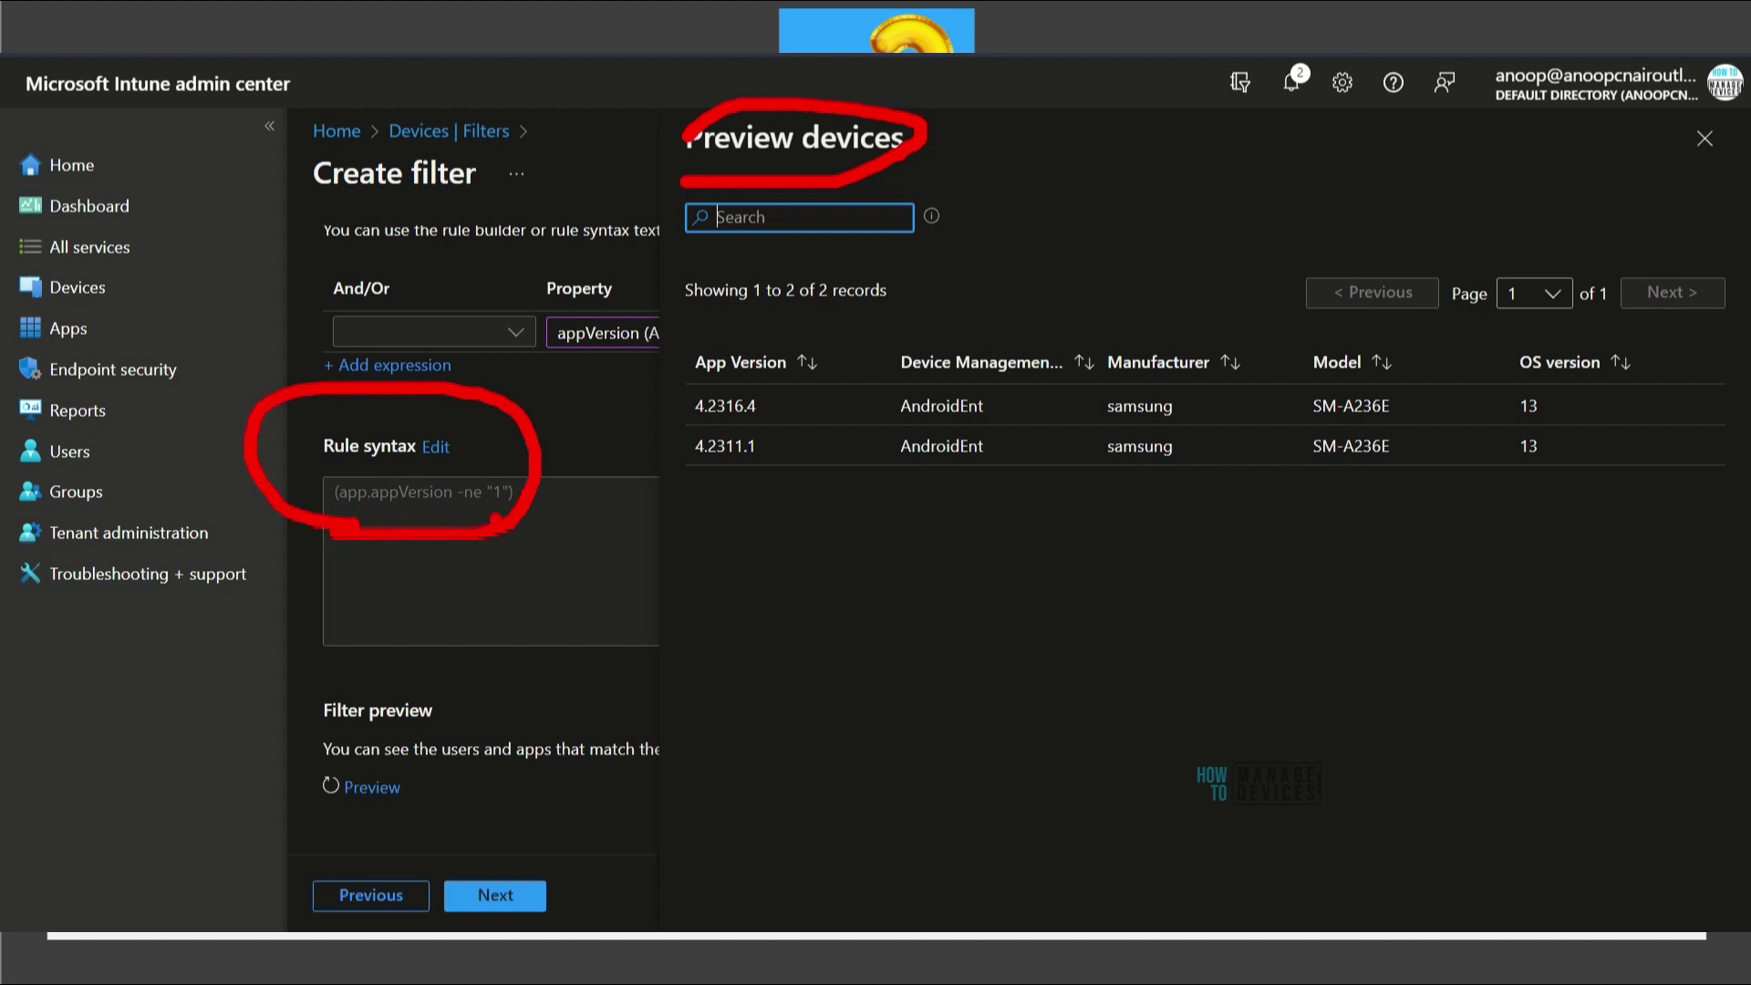
{"action": "mouse_move", "coordinate": [840, 353]}
{"action": "left_mouse_down"}
{"action": "mouse_move", "coordinate": [793, 478]}
{"action": "mouse_move", "coordinate": [800, 349]}
{"action": "left_mouse_up"}
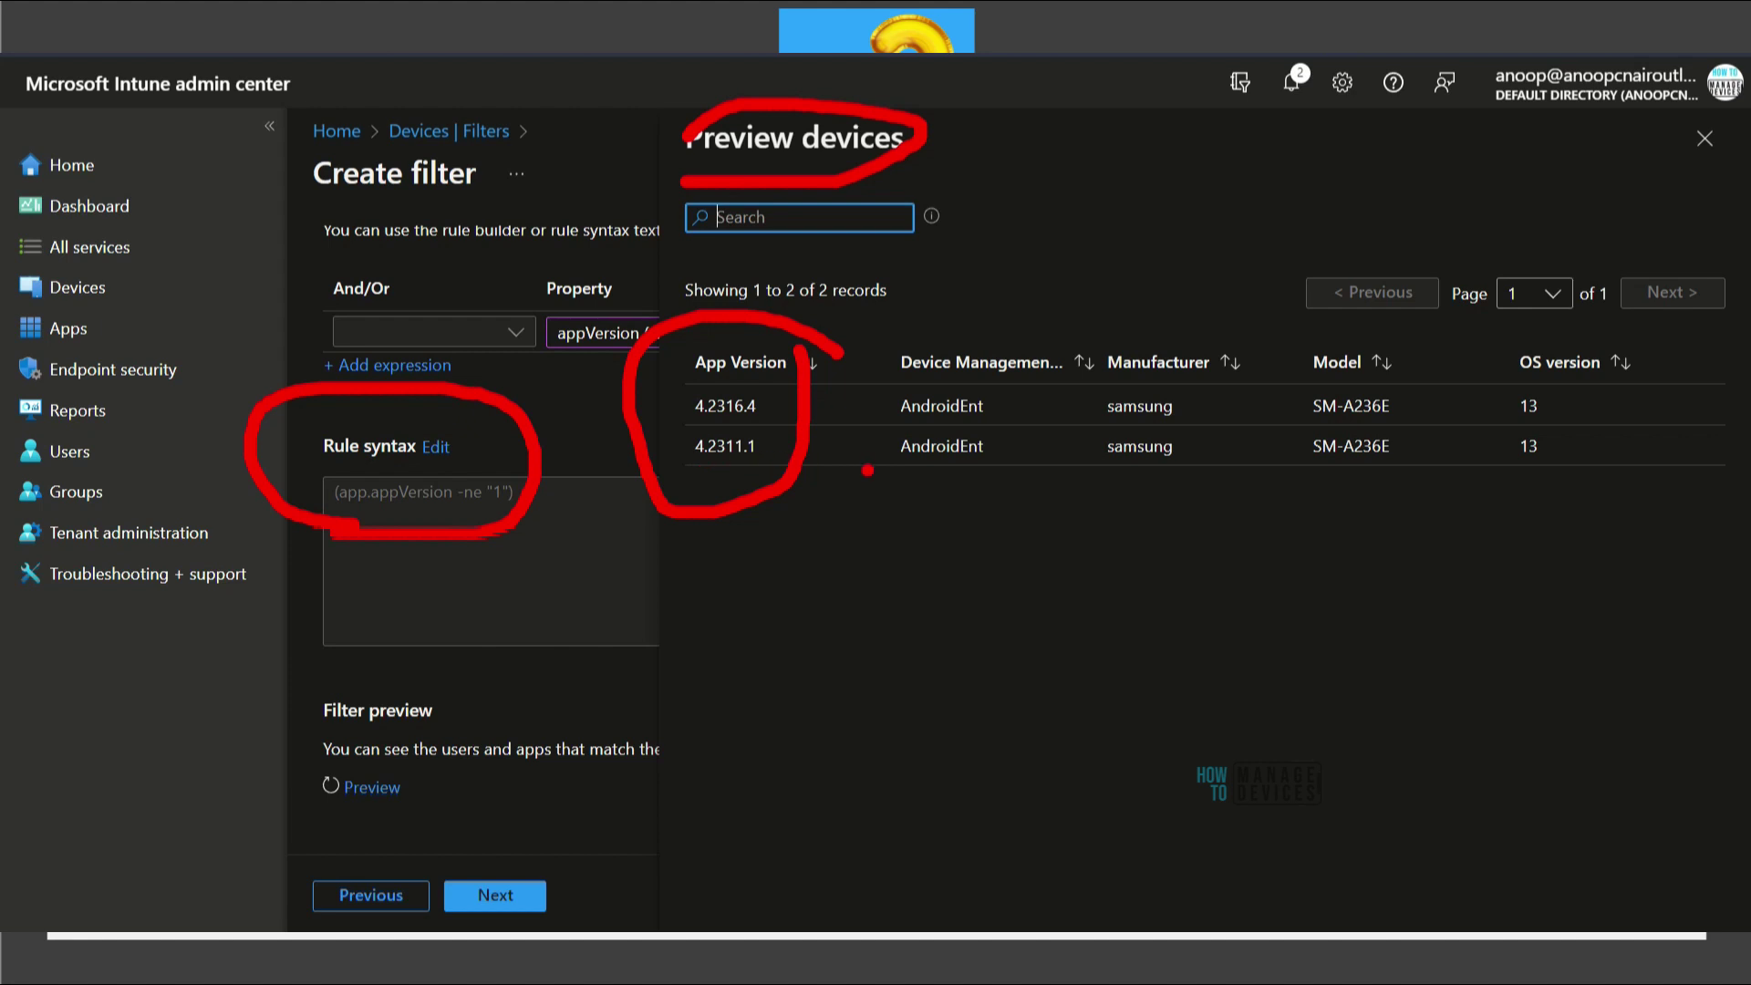
{"action": "left_click_drag", "start_coordinate": [884, 425], "coordinate": [1188, 427]}
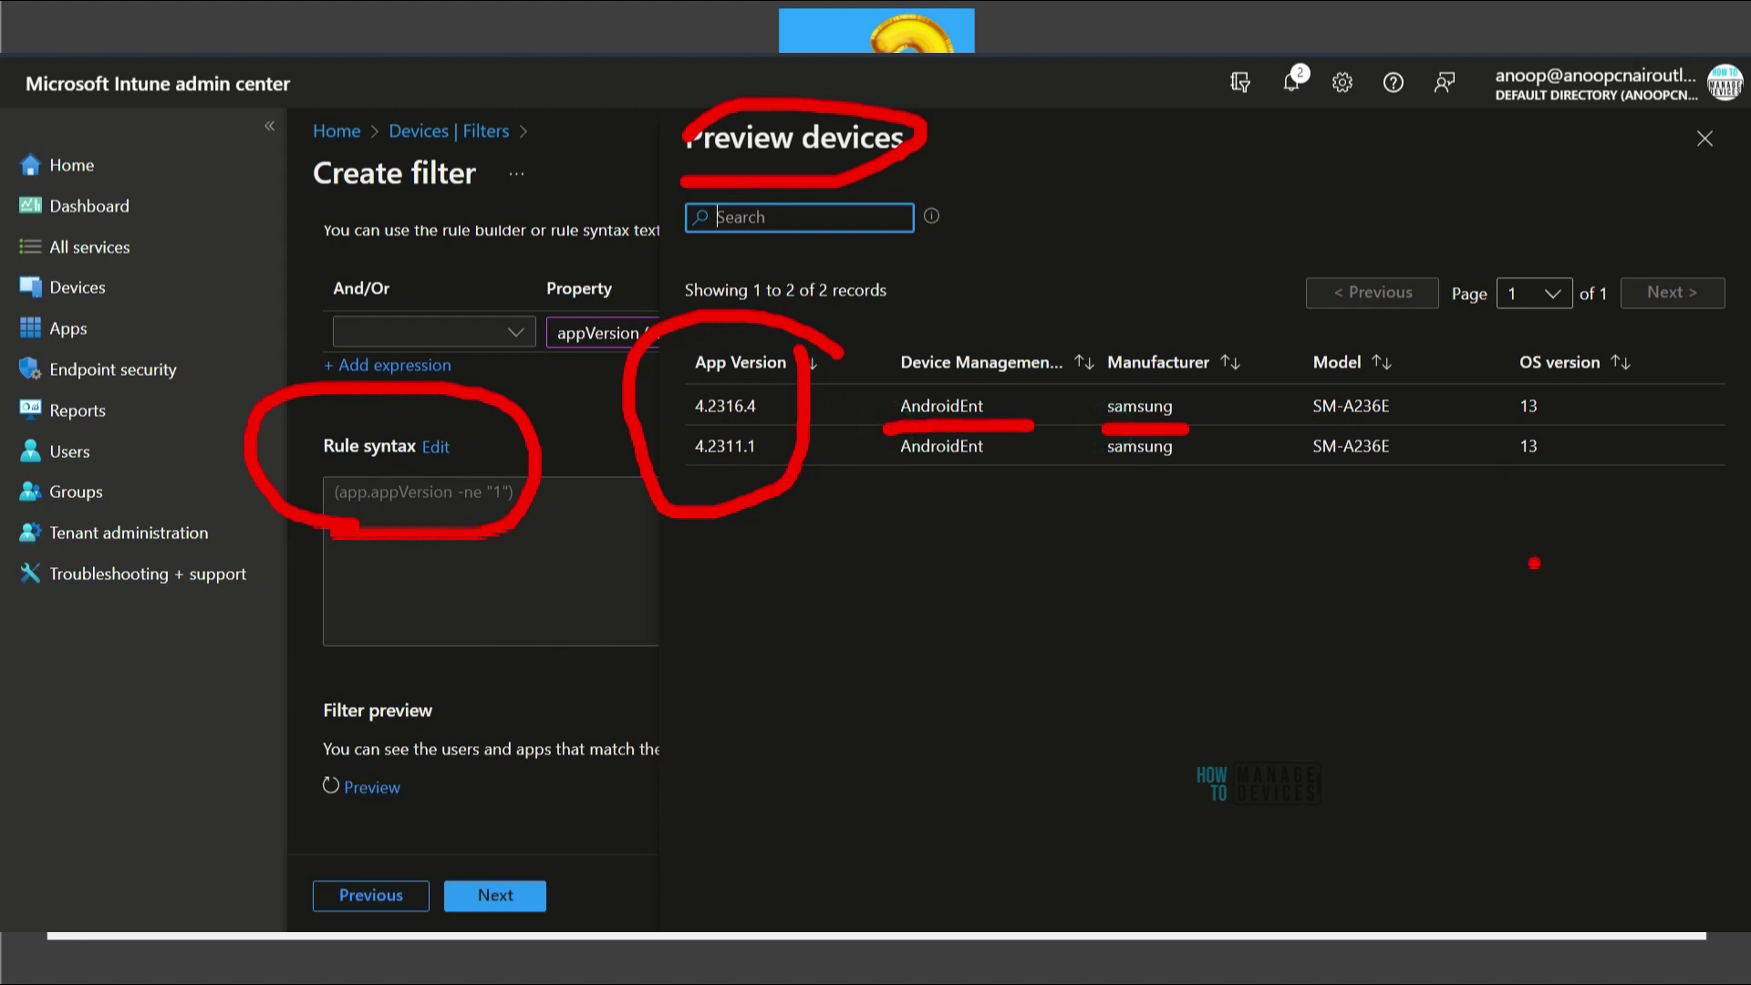
{"action": "mouse_move", "coordinate": [795, 750]}
{"action": "left_mouse_down"}
{"action": "mouse_move", "coordinate": [730, 523]}
{"action": "mouse_move", "coordinate": [800, 548]}
{"action": "left_mouse_up"}
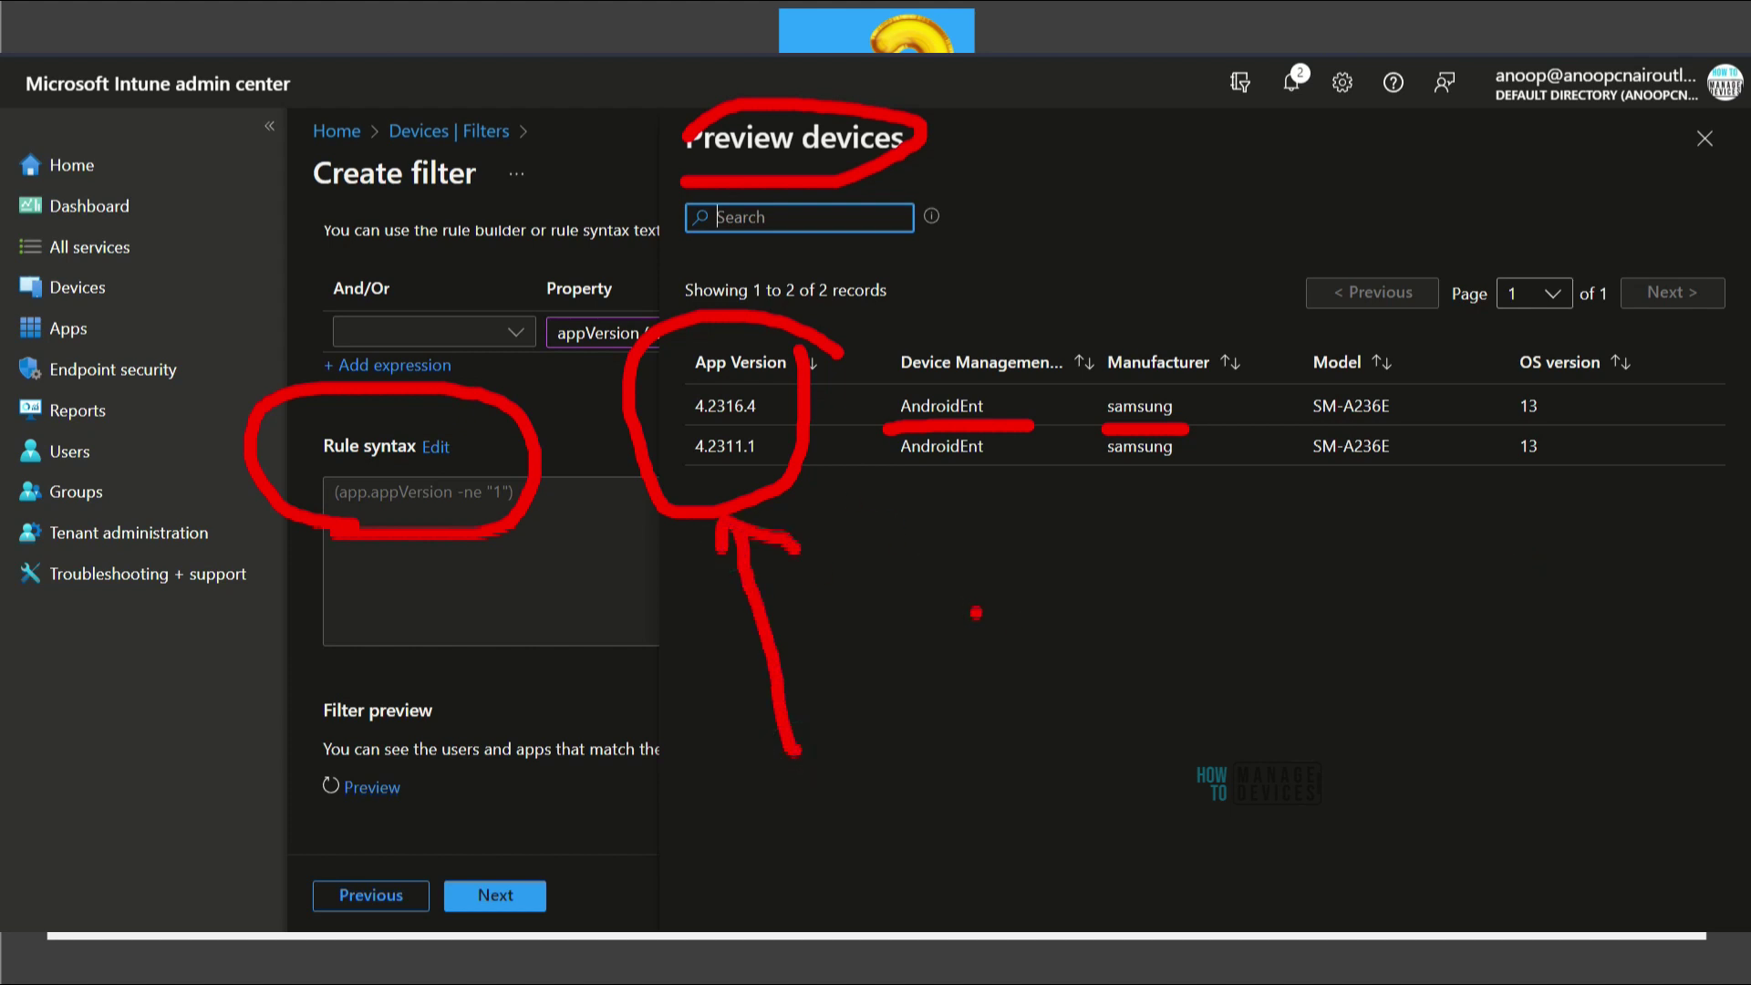
- Return to the separate devices overview and open the Android device's page from the list of Android devices
{"action": "key", "text": "Escape"}
{"action": "left_click", "coordinate": [723, 866]}
{"action": "key", "text": "ctrl+2"}
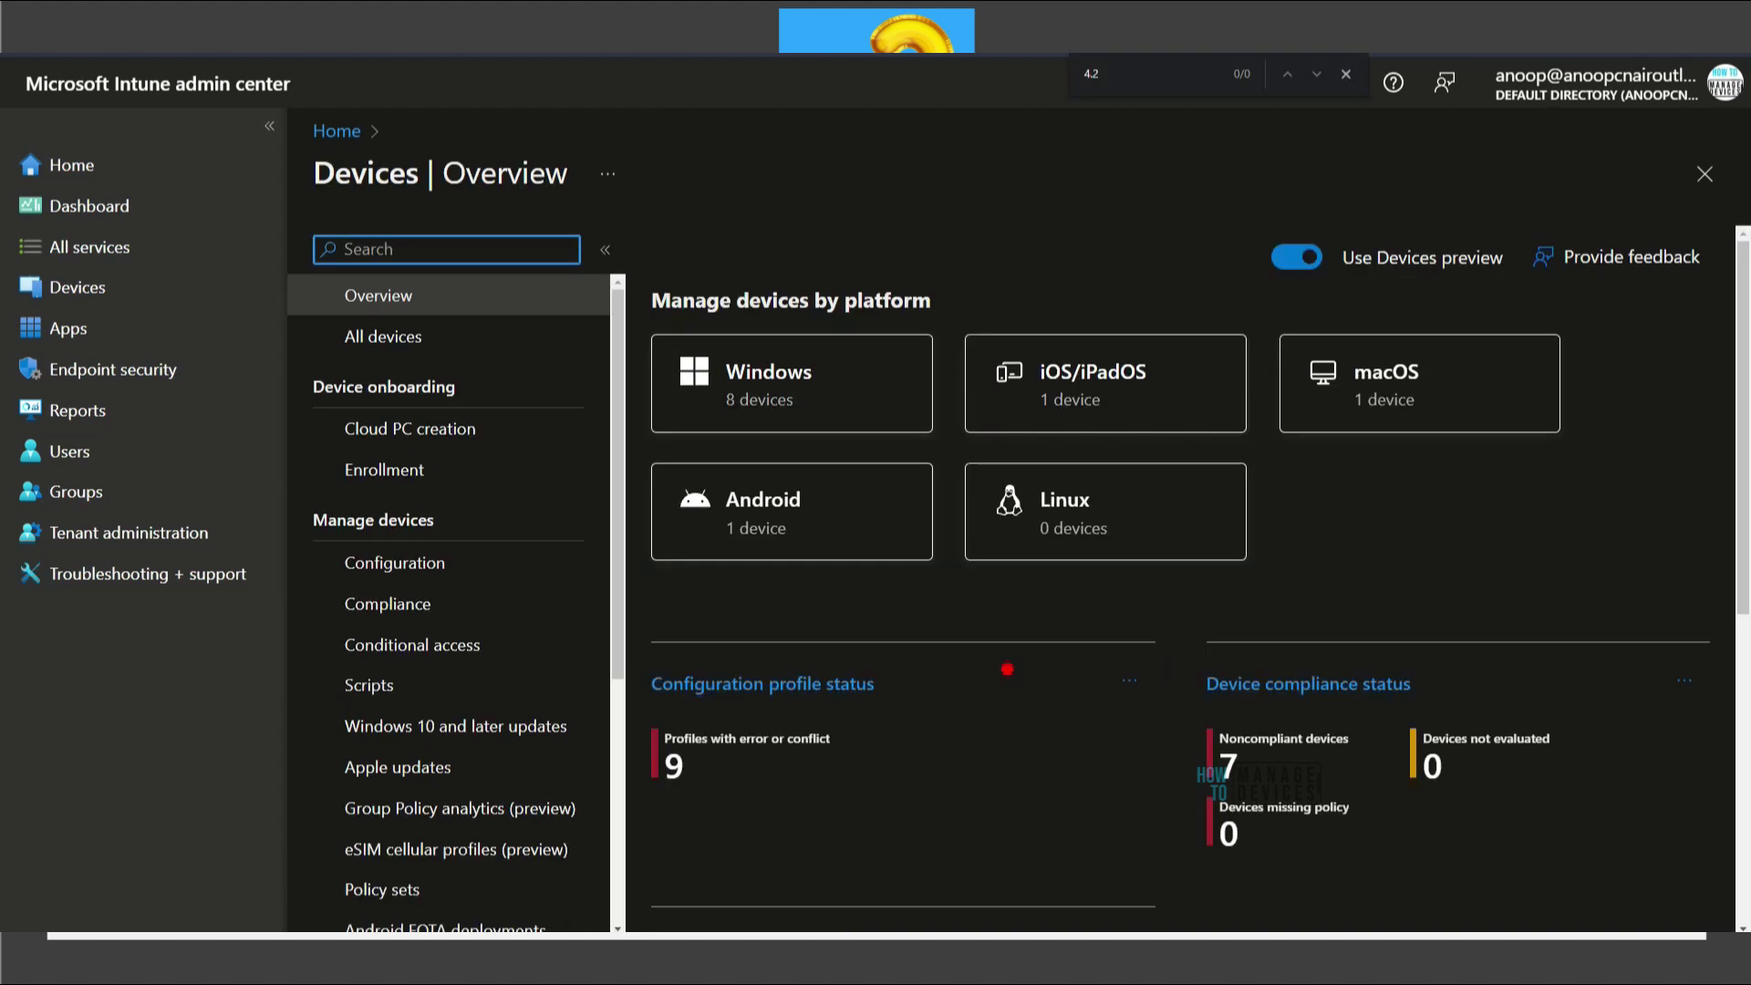
{"action": "left_click_drag", "start_coordinate": [901, 516], "coordinate": [647, 582]}
{"action": "key", "text": "Escape"}
{"action": "left_click", "coordinate": [774, 512]}
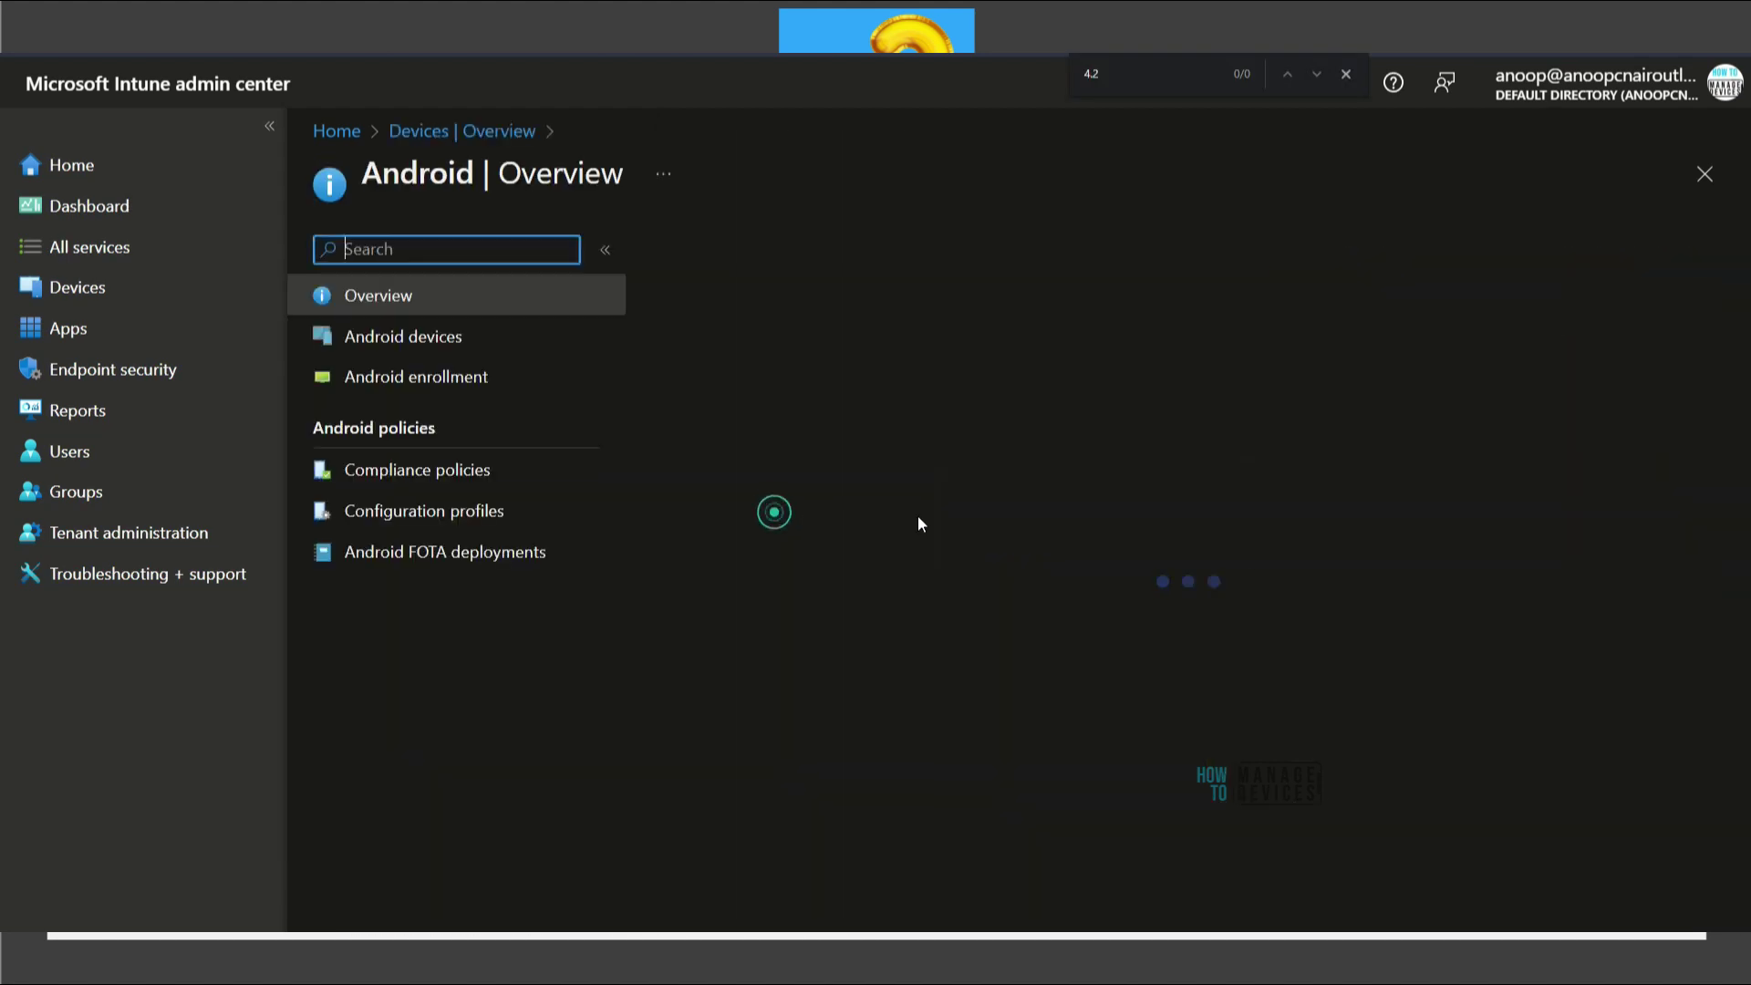
{"action": "left_click", "coordinate": [451, 344]}
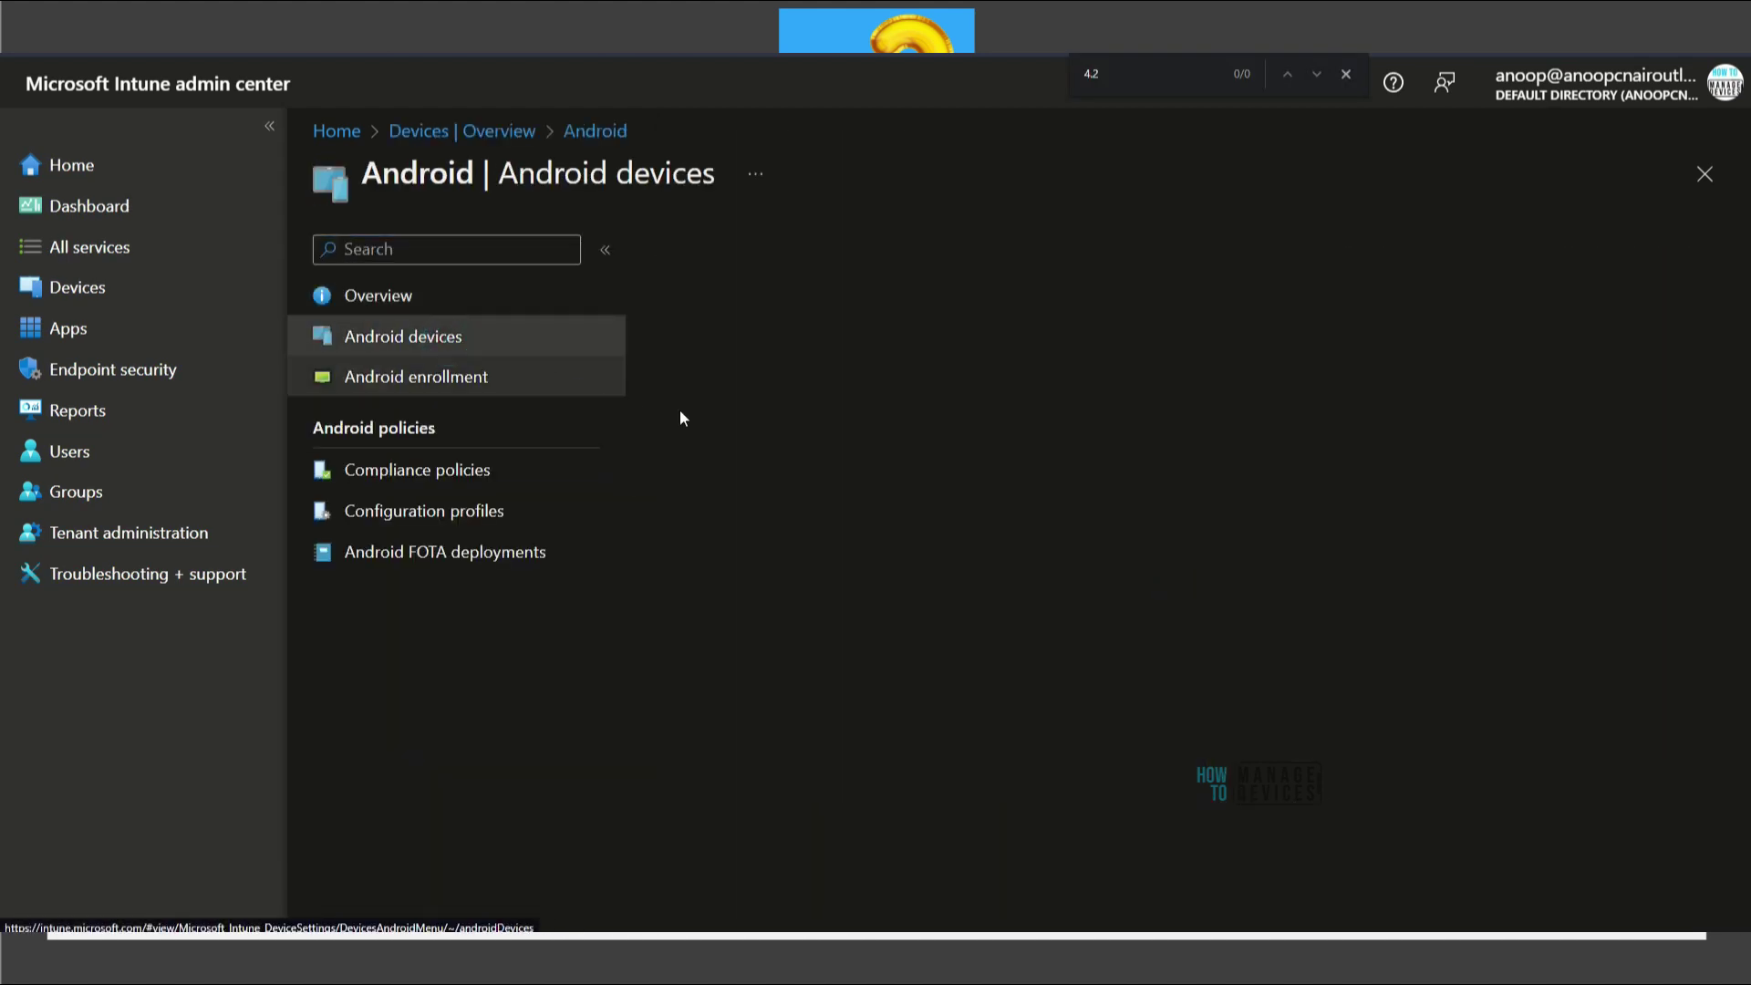
{"action": "left_click", "coordinate": [748, 460]}
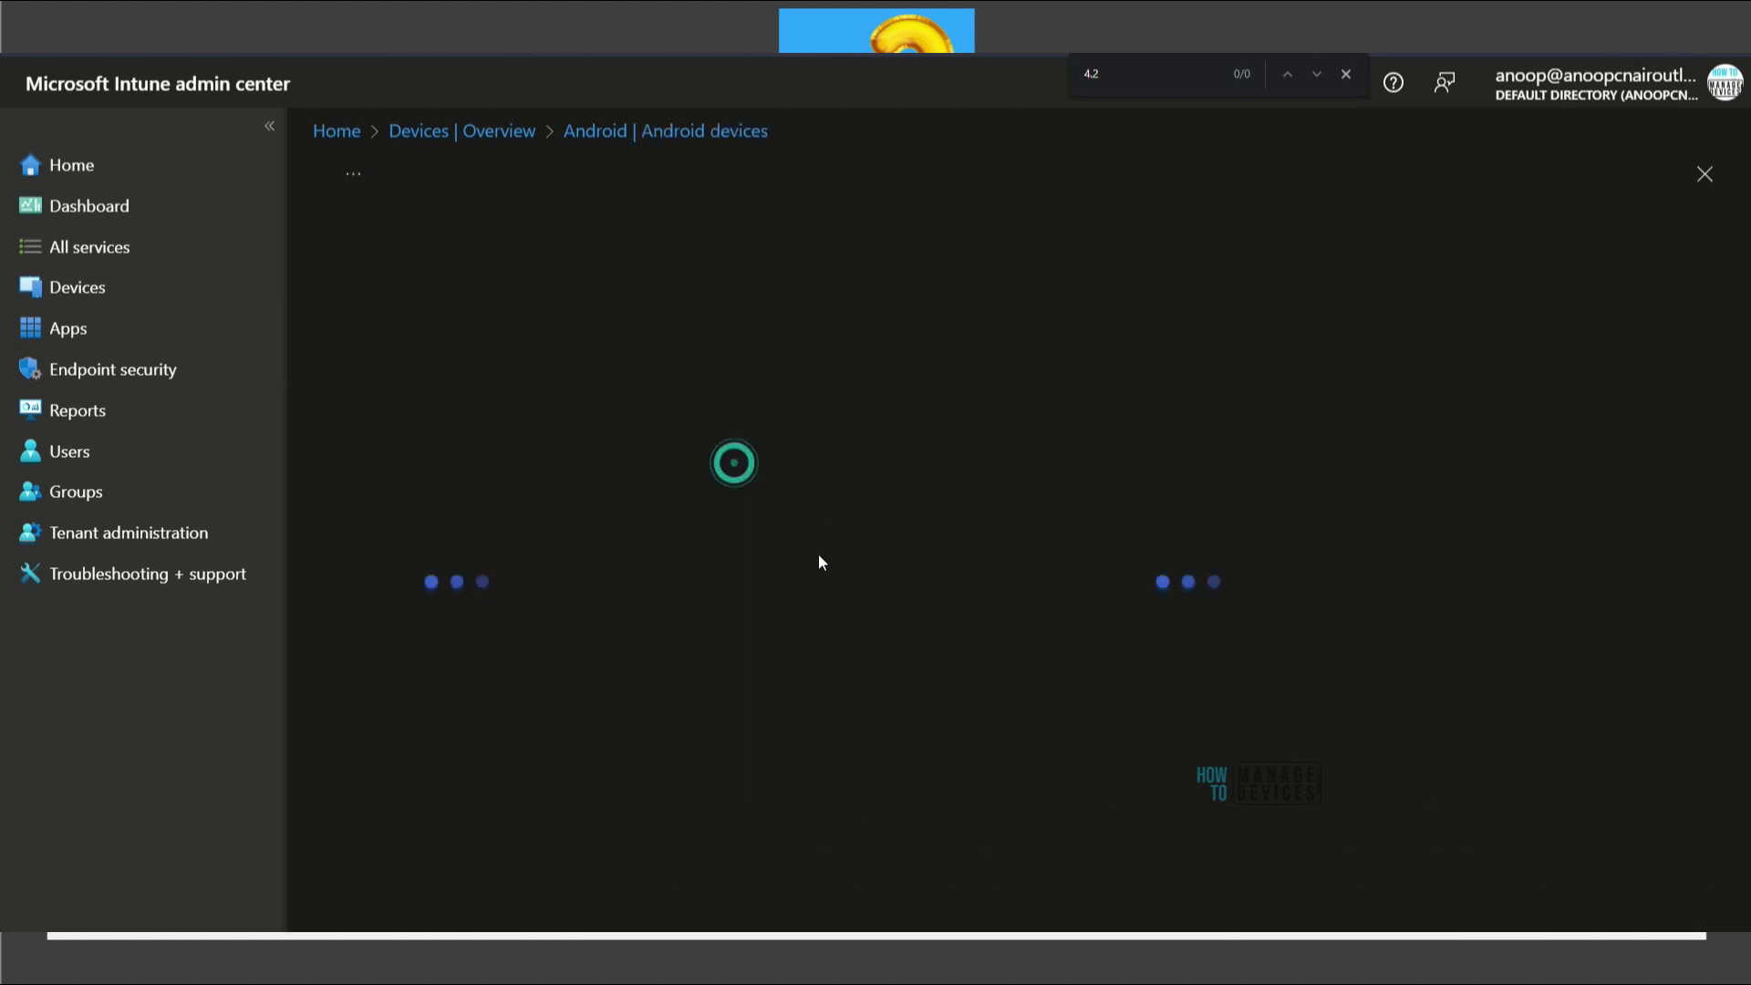
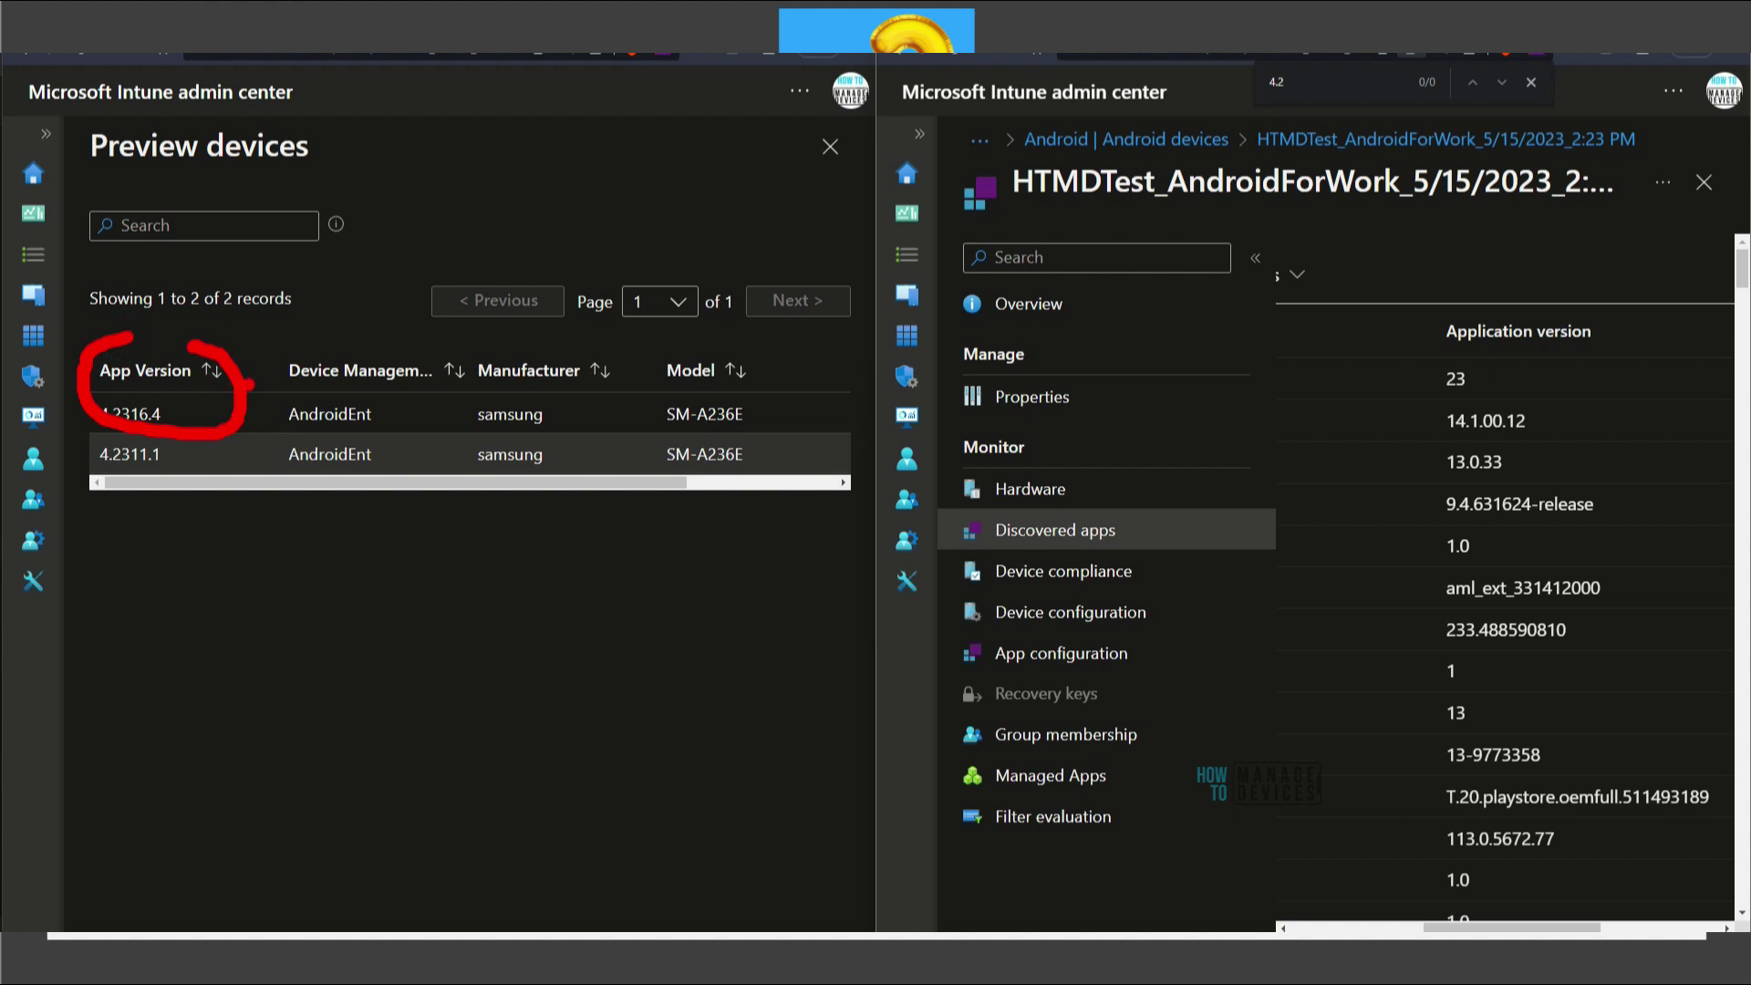
- Look through the application versions in the Android device's discovered apps, comparing them with the versions in the filter preview
{"action": "scroll", "coordinate": [1577, 570], "scroll_direction": "down", "scroll_amount": 3}
{"action": "scroll", "coordinate": [1578, 572], "scroll_direction": "down", "scroll_amount": 10}
{"action": "scroll", "coordinate": [1577, 578], "scroll_direction": "down", "scroll_amount": 15}
{"action": "scroll", "coordinate": [1582, 583], "scroll_direction": "up", "scroll_amount": 15}
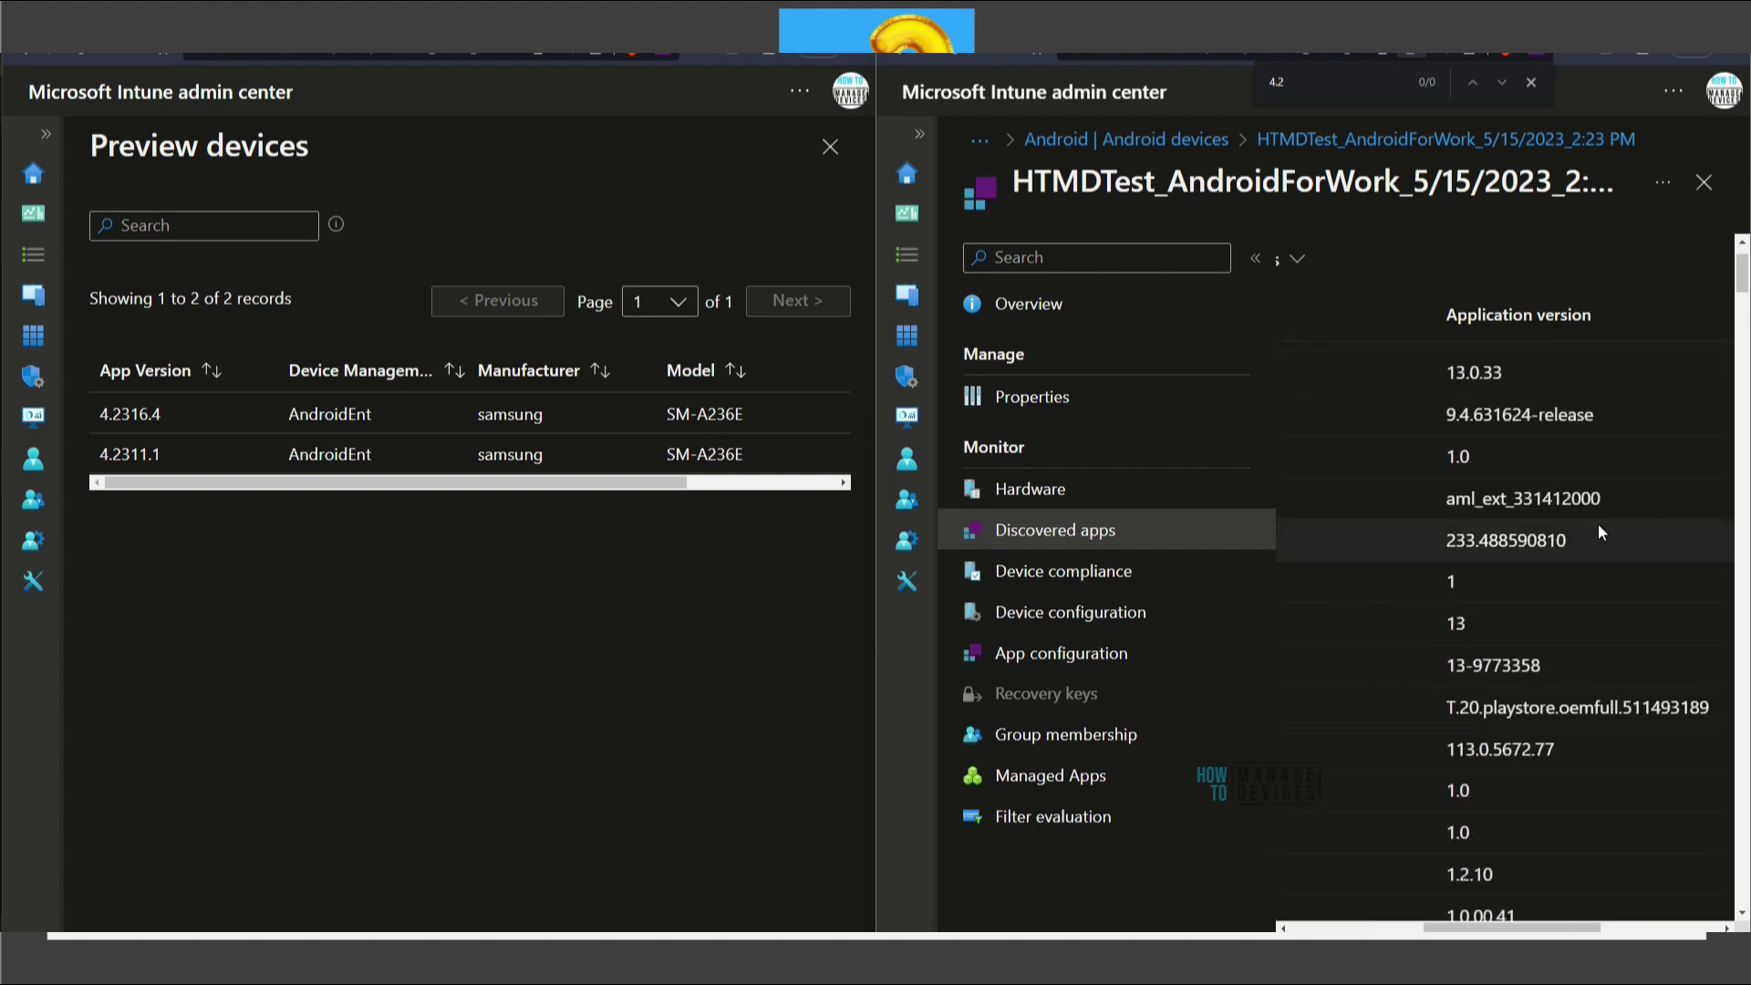
{"action": "scroll", "coordinate": [1597, 529], "scroll_direction": "up", "scroll_amount": 3}
{"action": "left_click", "coordinate": [1297, 274]}
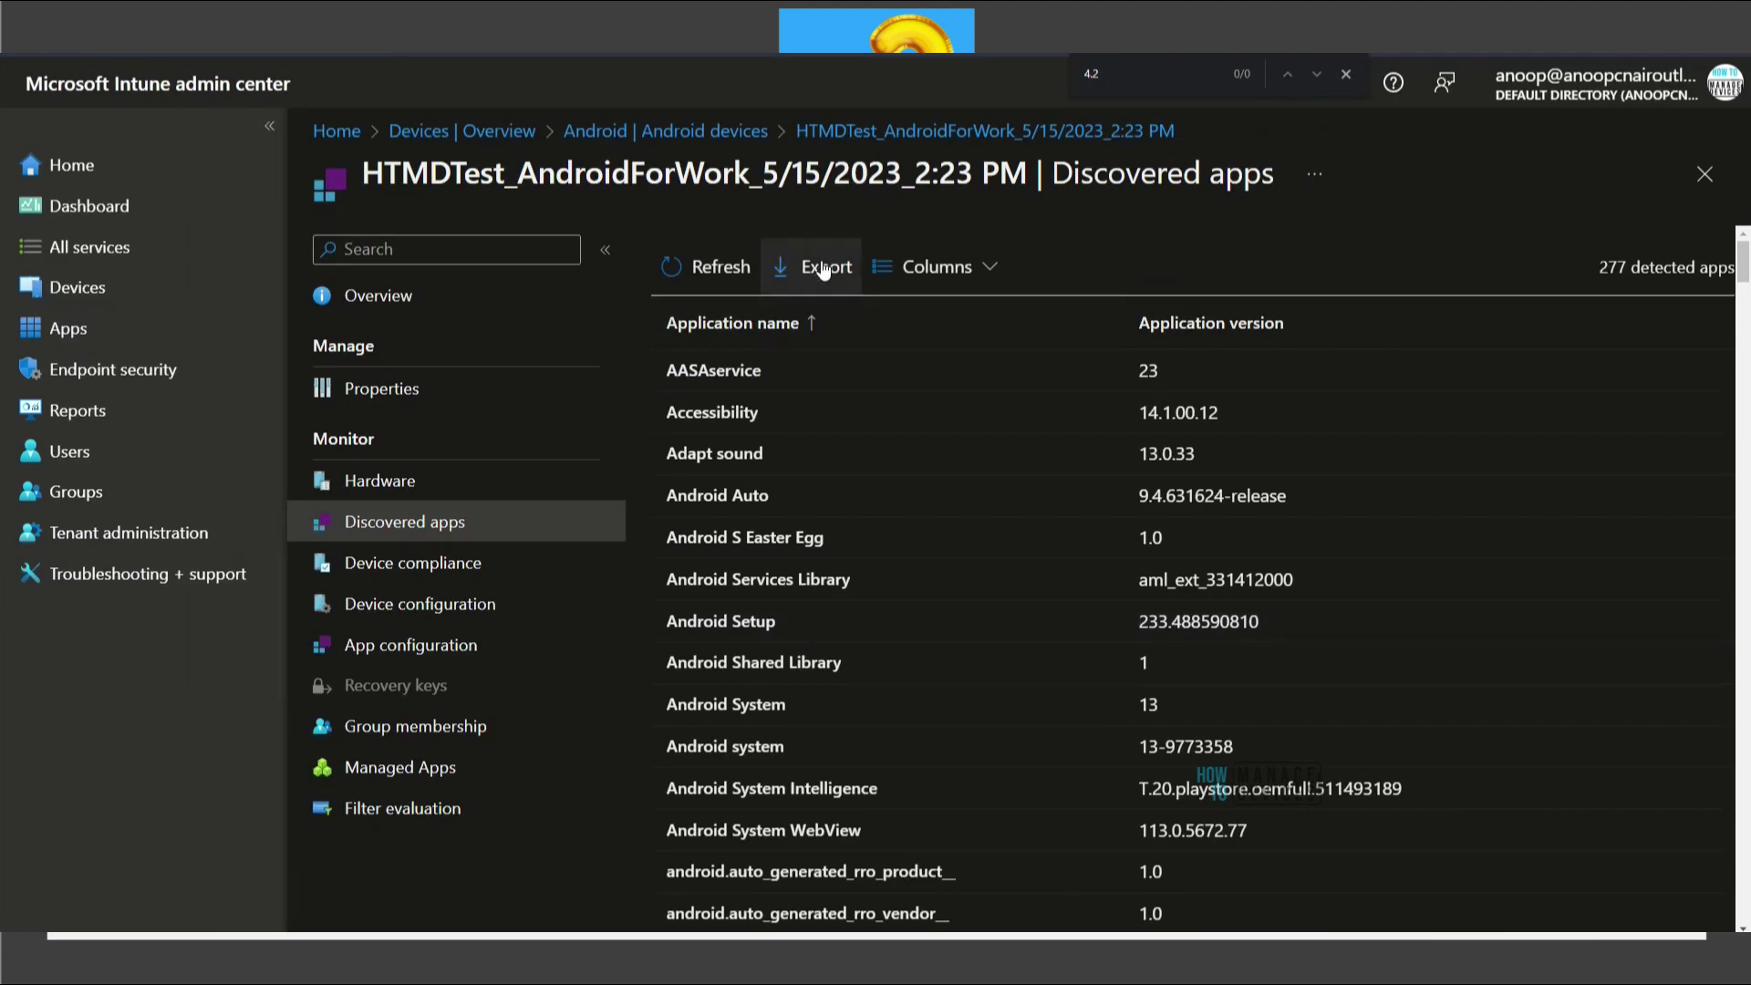
- Export the Android device's discovered apps and bring up the exported list in Excel
{"action": "left_click", "coordinate": [823, 269]}
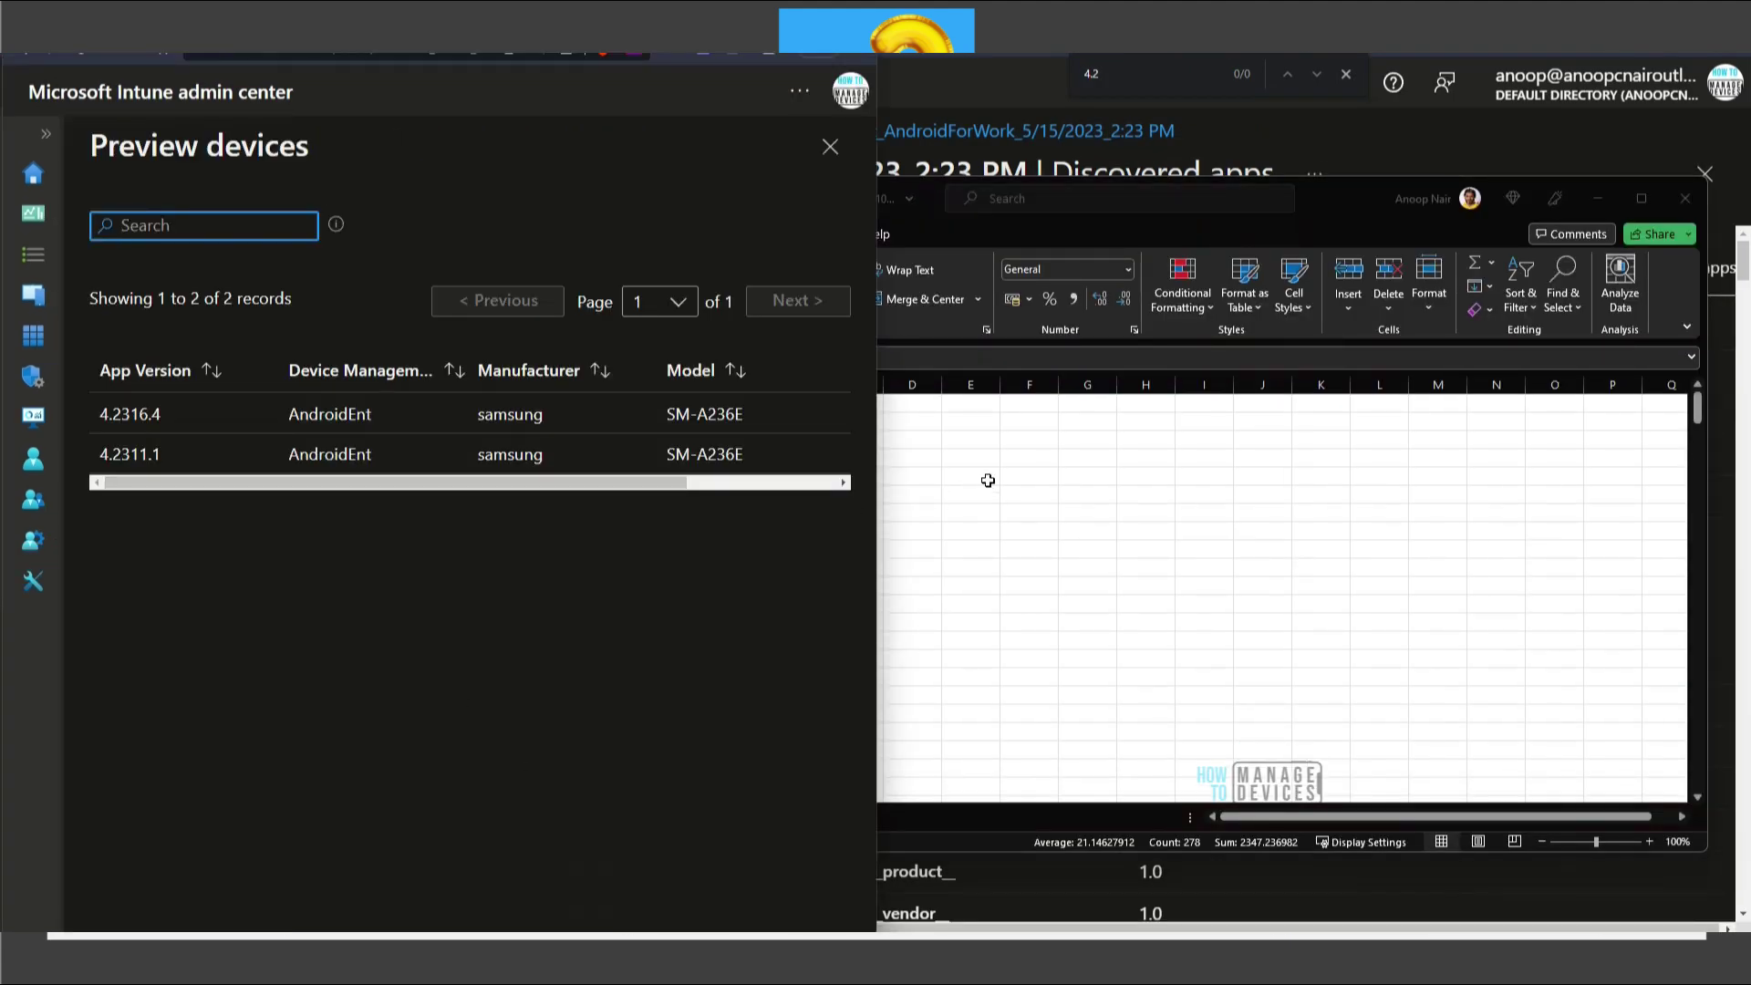
{"action": "left_click", "coordinate": [877, 485]}
{"action": "left_click", "coordinate": [912, 422]}
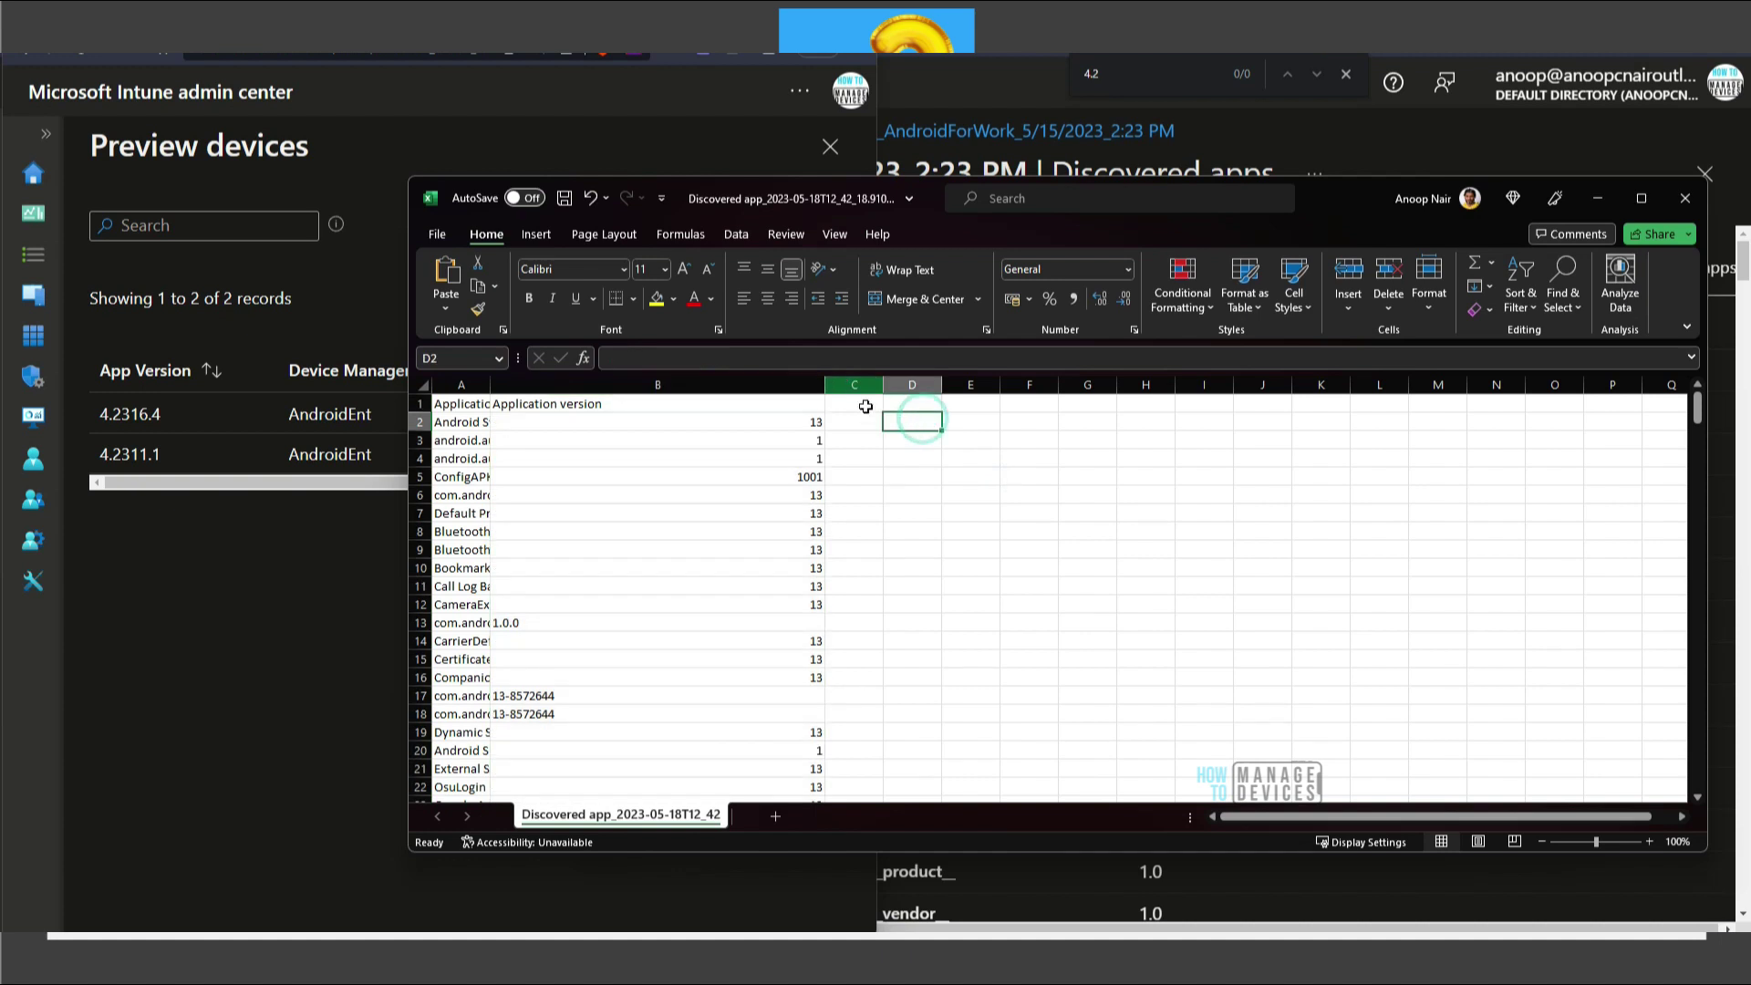
- Search the exported list of discovered apps for all entries containing 4.23
{"action": "key", "text": "ctrl+f"}
{"action": "type", "text": "4."}
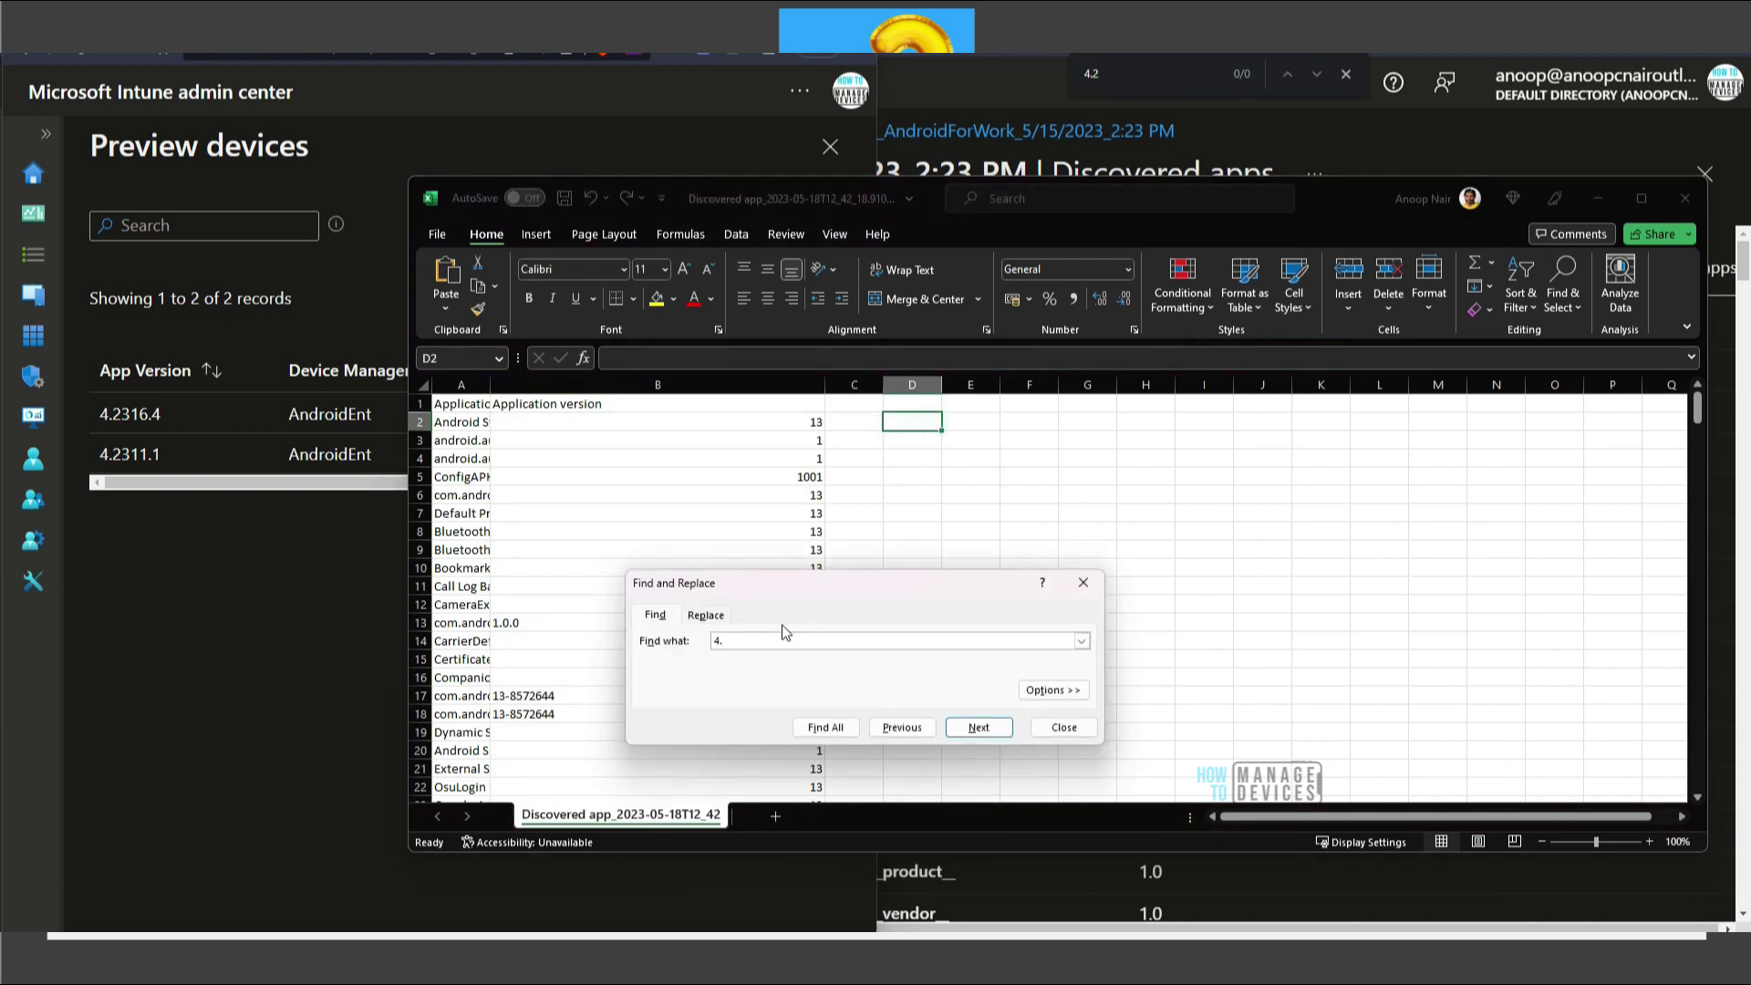
{"action": "type", "text": "23"}
{"action": "left_click", "coordinate": [816, 728]}
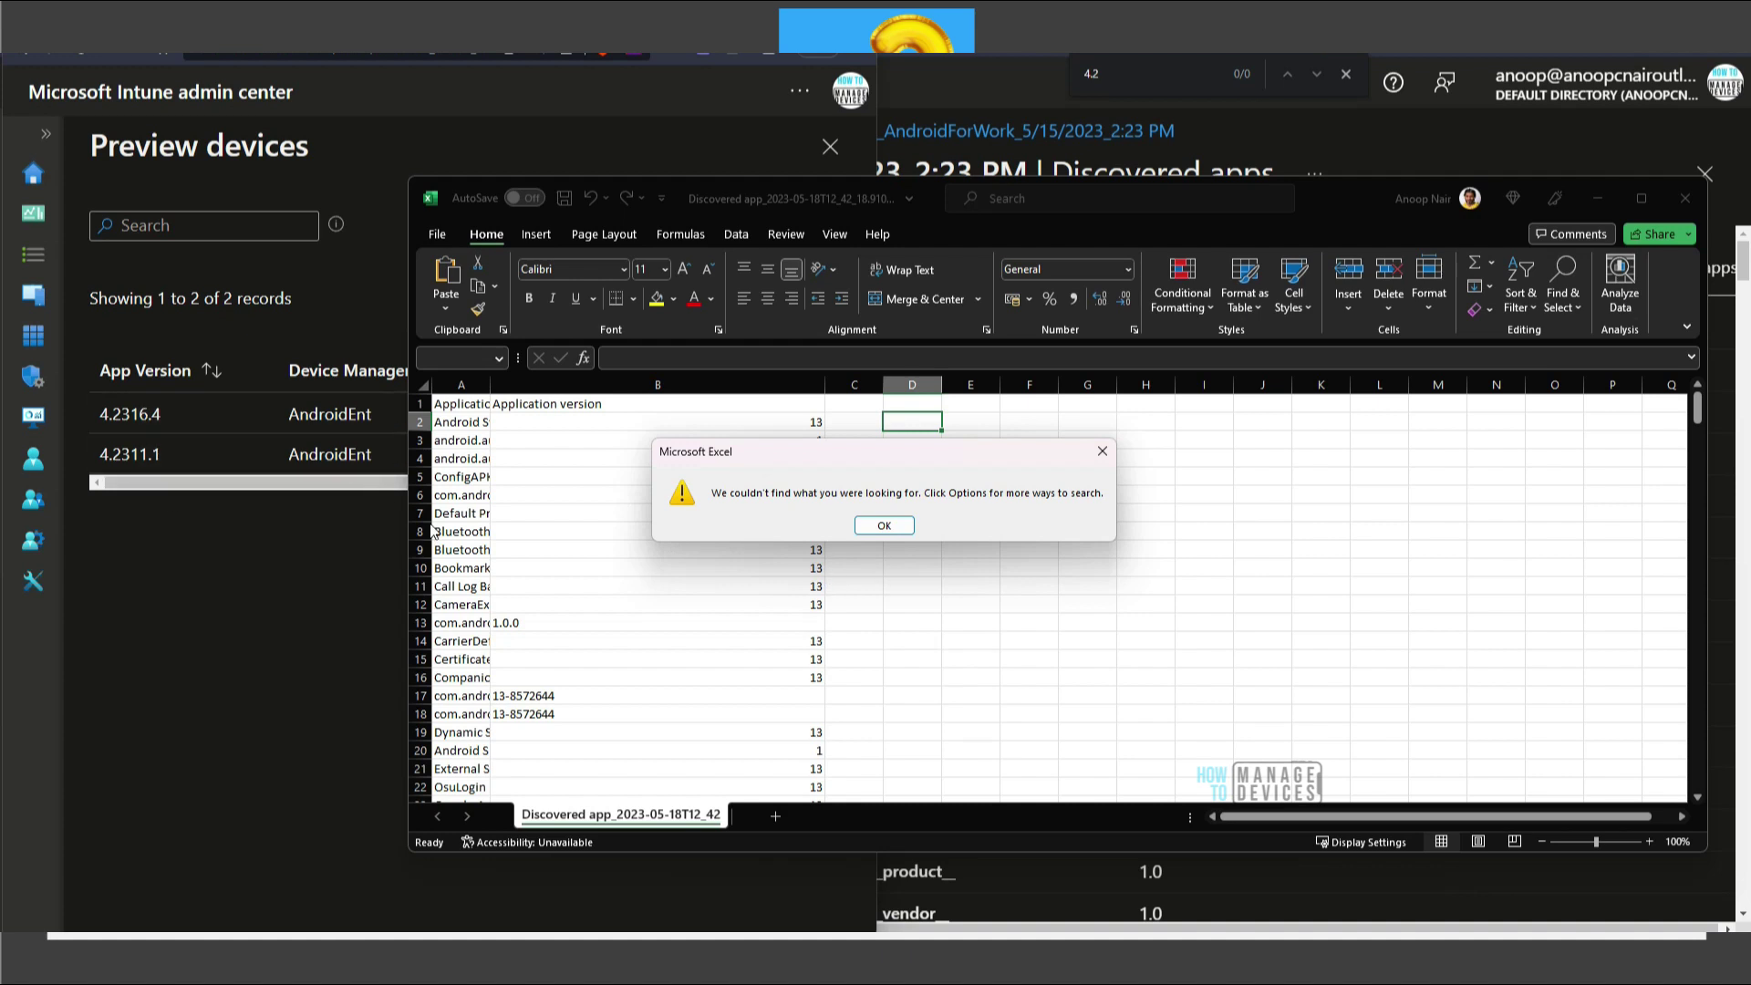
{"action": "left_click", "coordinate": [884, 527]}
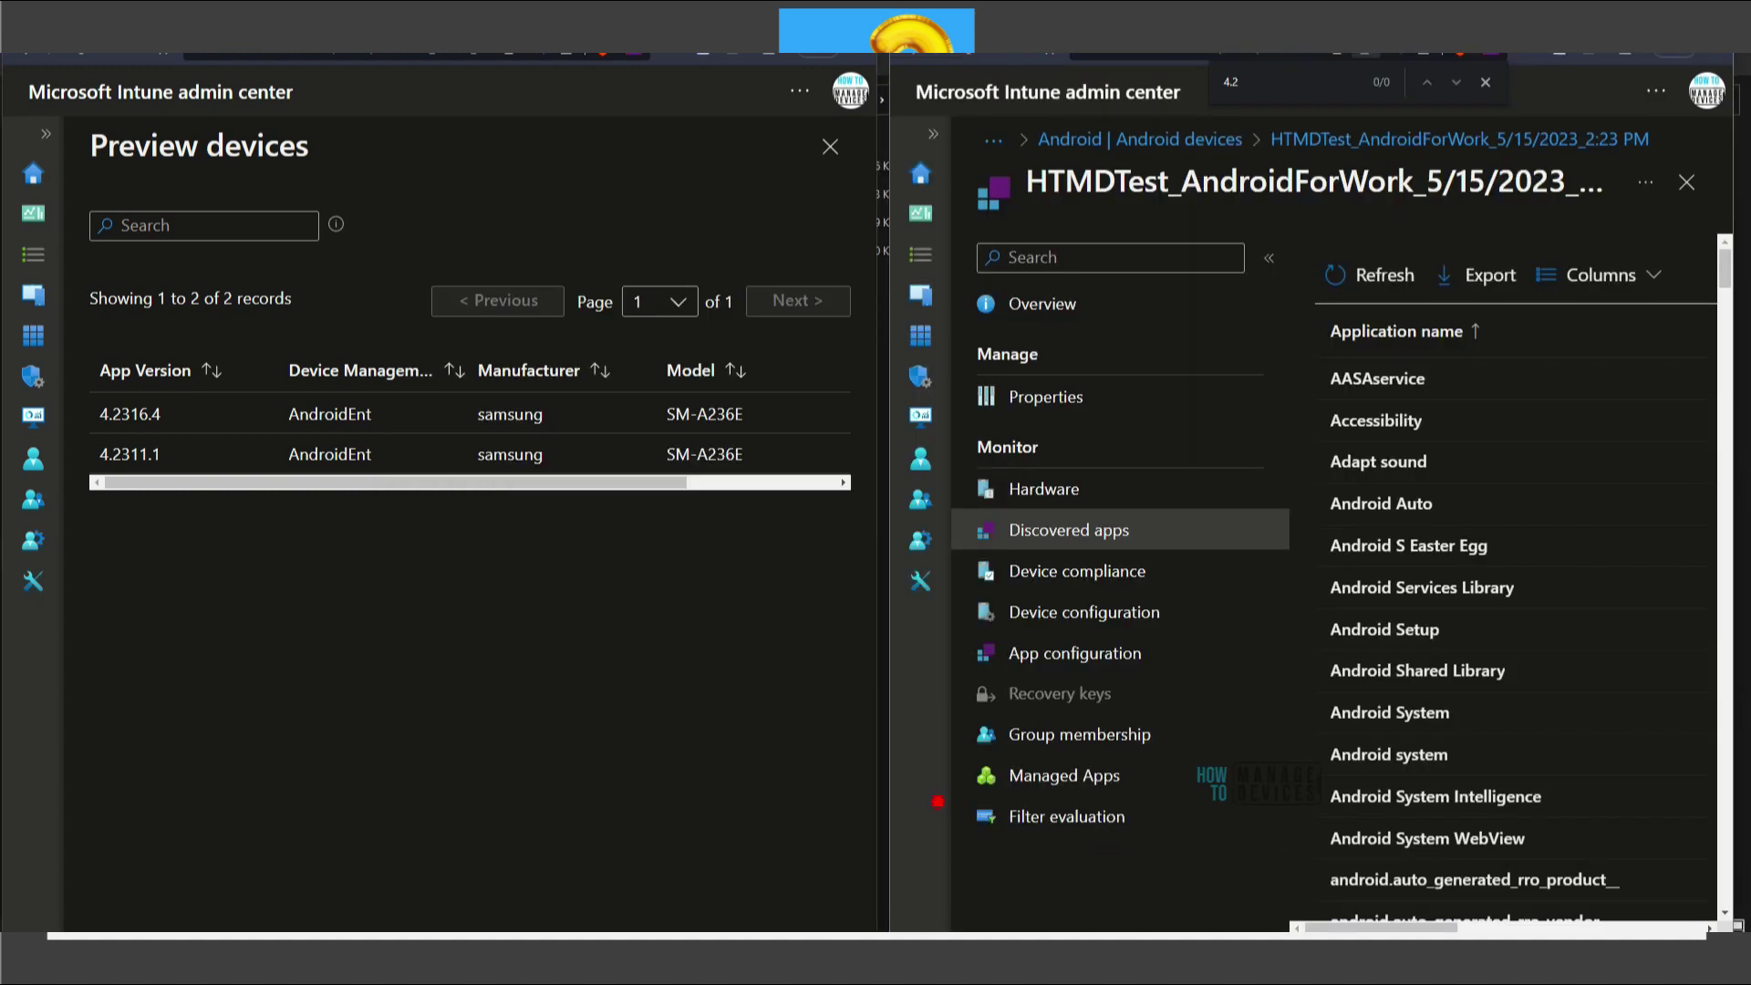
- Open the Android device's managed apps and compare Microsoft Outlook's version with the app versions in the filter preview
{"action": "mouse_move", "coordinate": [937, 802]}
{"action": "left_mouse_down"}
{"action": "mouse_move", "coordinate": [994, 740]}
{"action": "mouse_move", "coordinate": [893, 759]}
{"action": "left_mouse_up"}
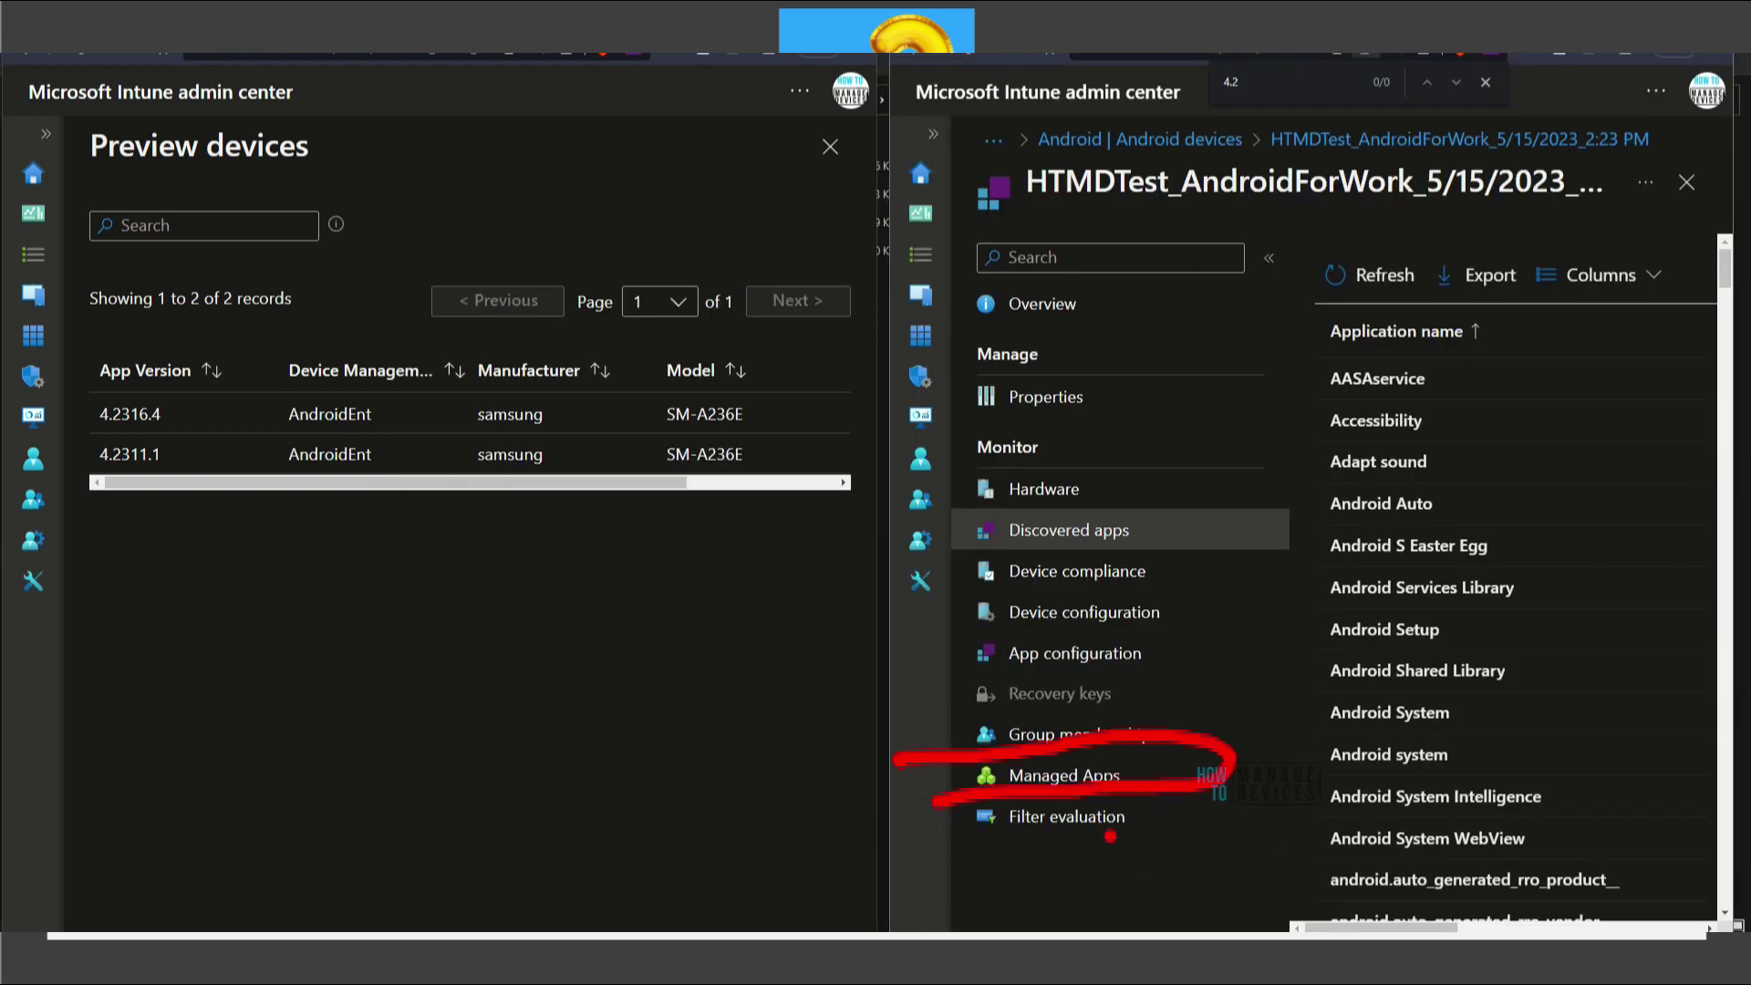
{"action": "left_click", "coordinate": [1067, 775]}
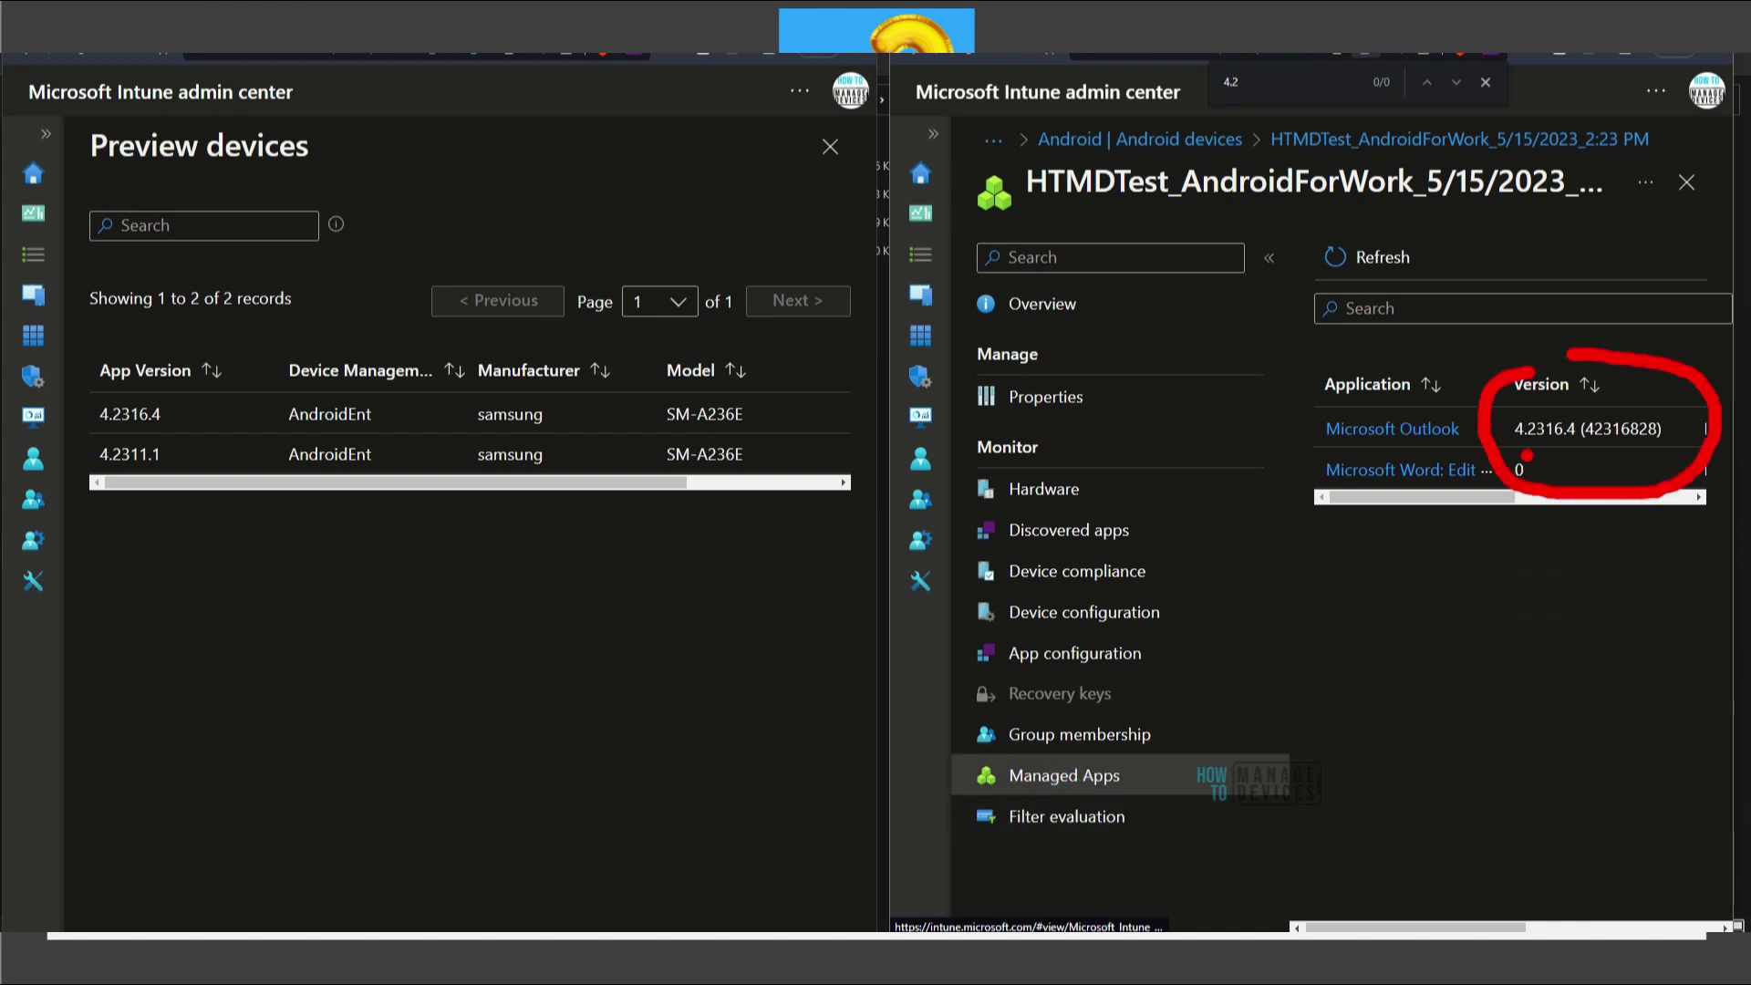
{"action": "mouse_move", "coordinate": [178, 420]}
{"action": "left_mouse_down"}
{"action": "mouse_move", "coordinate": [196, 394]}
{"action": "mouse_move", "coordinate": [1183, 351]}
{"action": "mouse_move", "coordinate": [1495, 372]}
{"action": "left_mouse_up"}
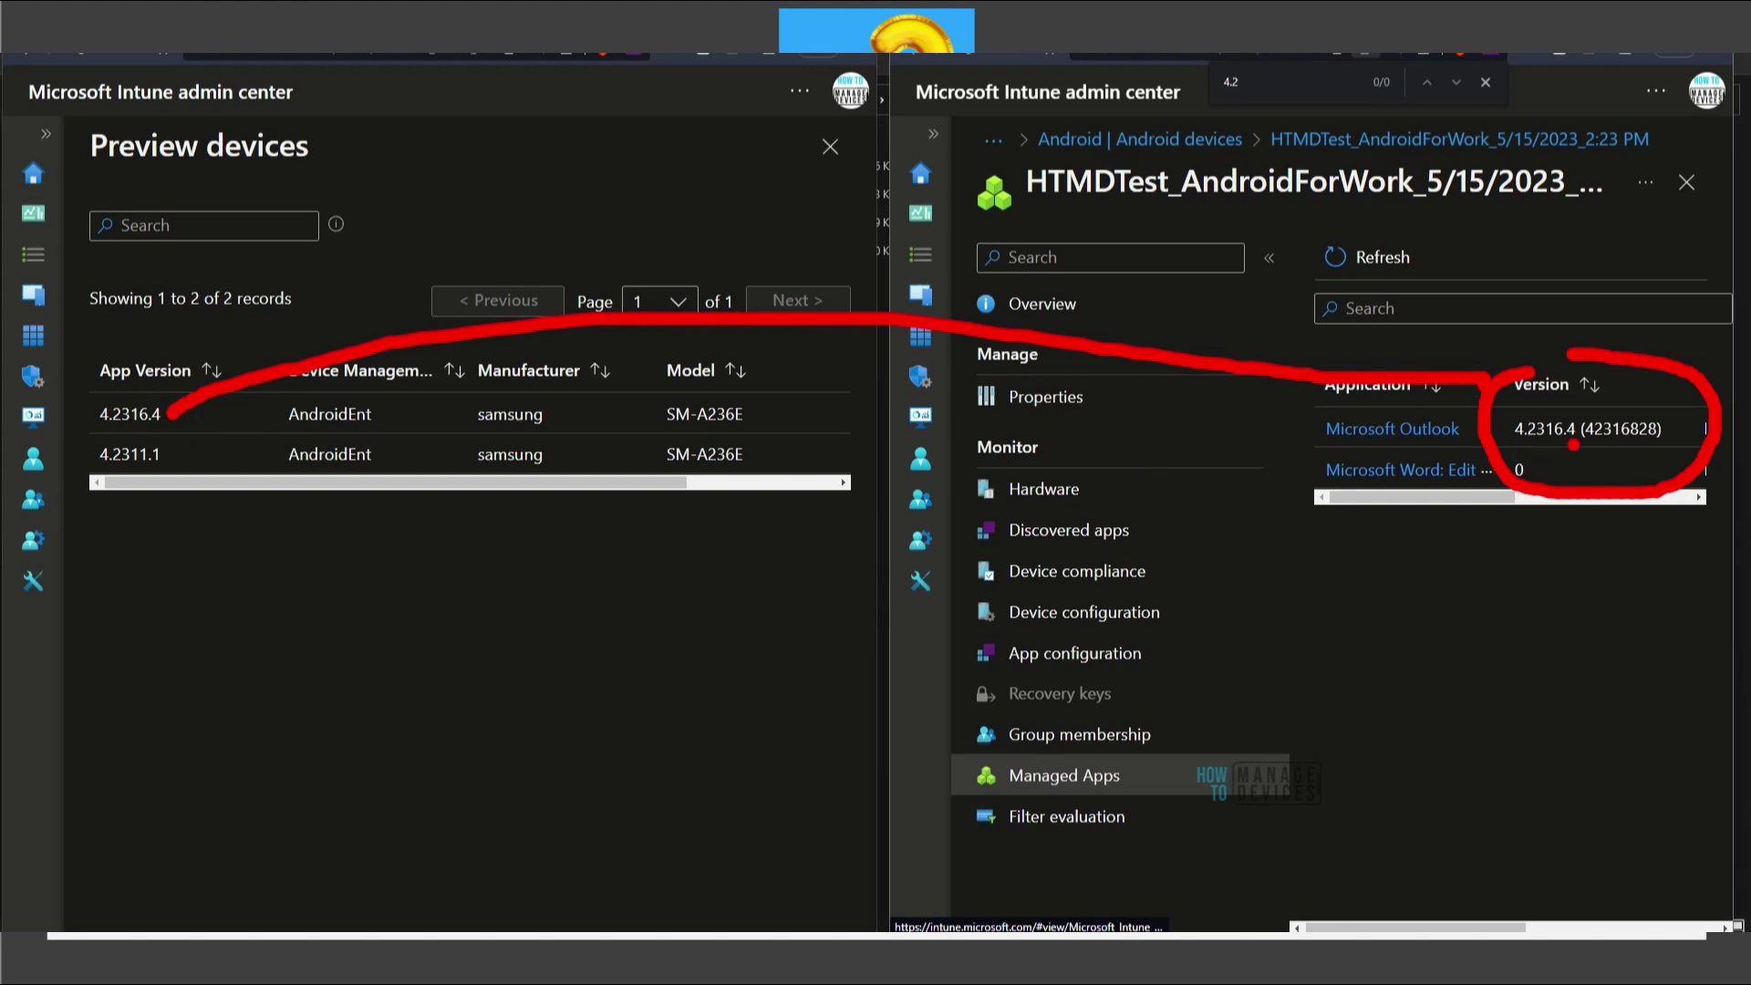
{"action": "left_click_drag", "start_coordinate": [86, 440], "coordinate": [175, 439]}
{"action": "left_click_drag", "start_coordinate": [91, 182], "coordinate": [339, 175]}
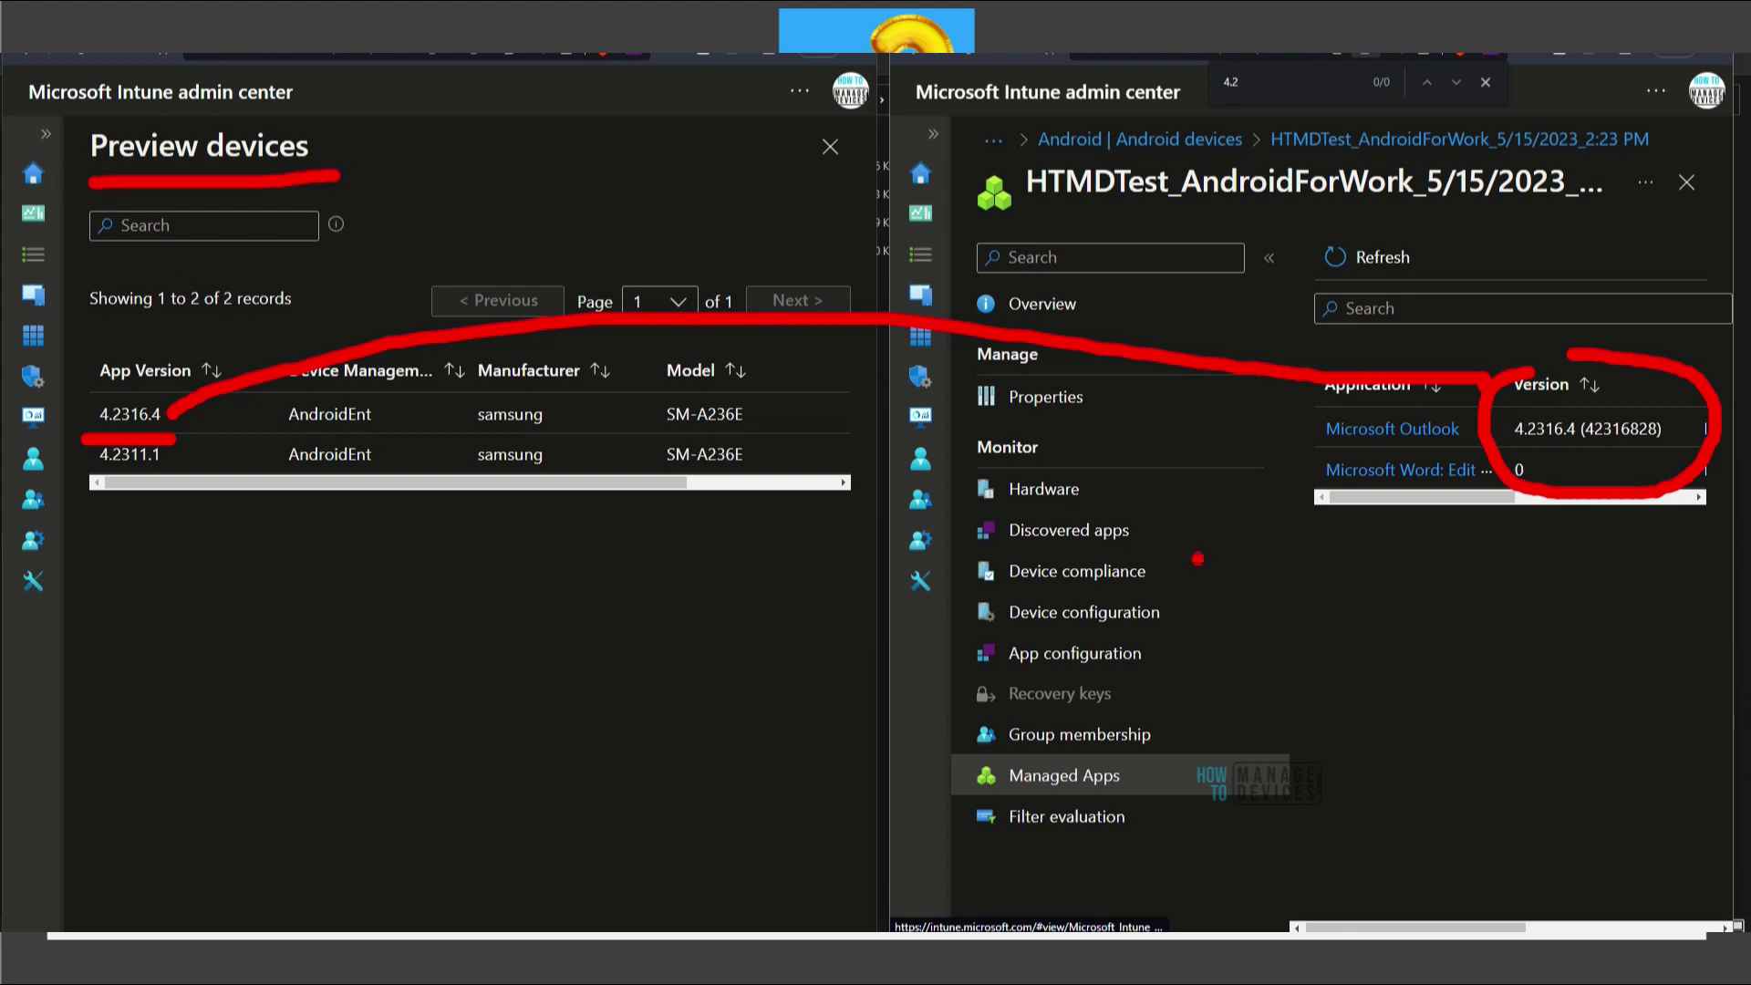
{"action": "left_click_drag", "start_coordinate": [1003, 809], "coordinate": [1309, 514]}
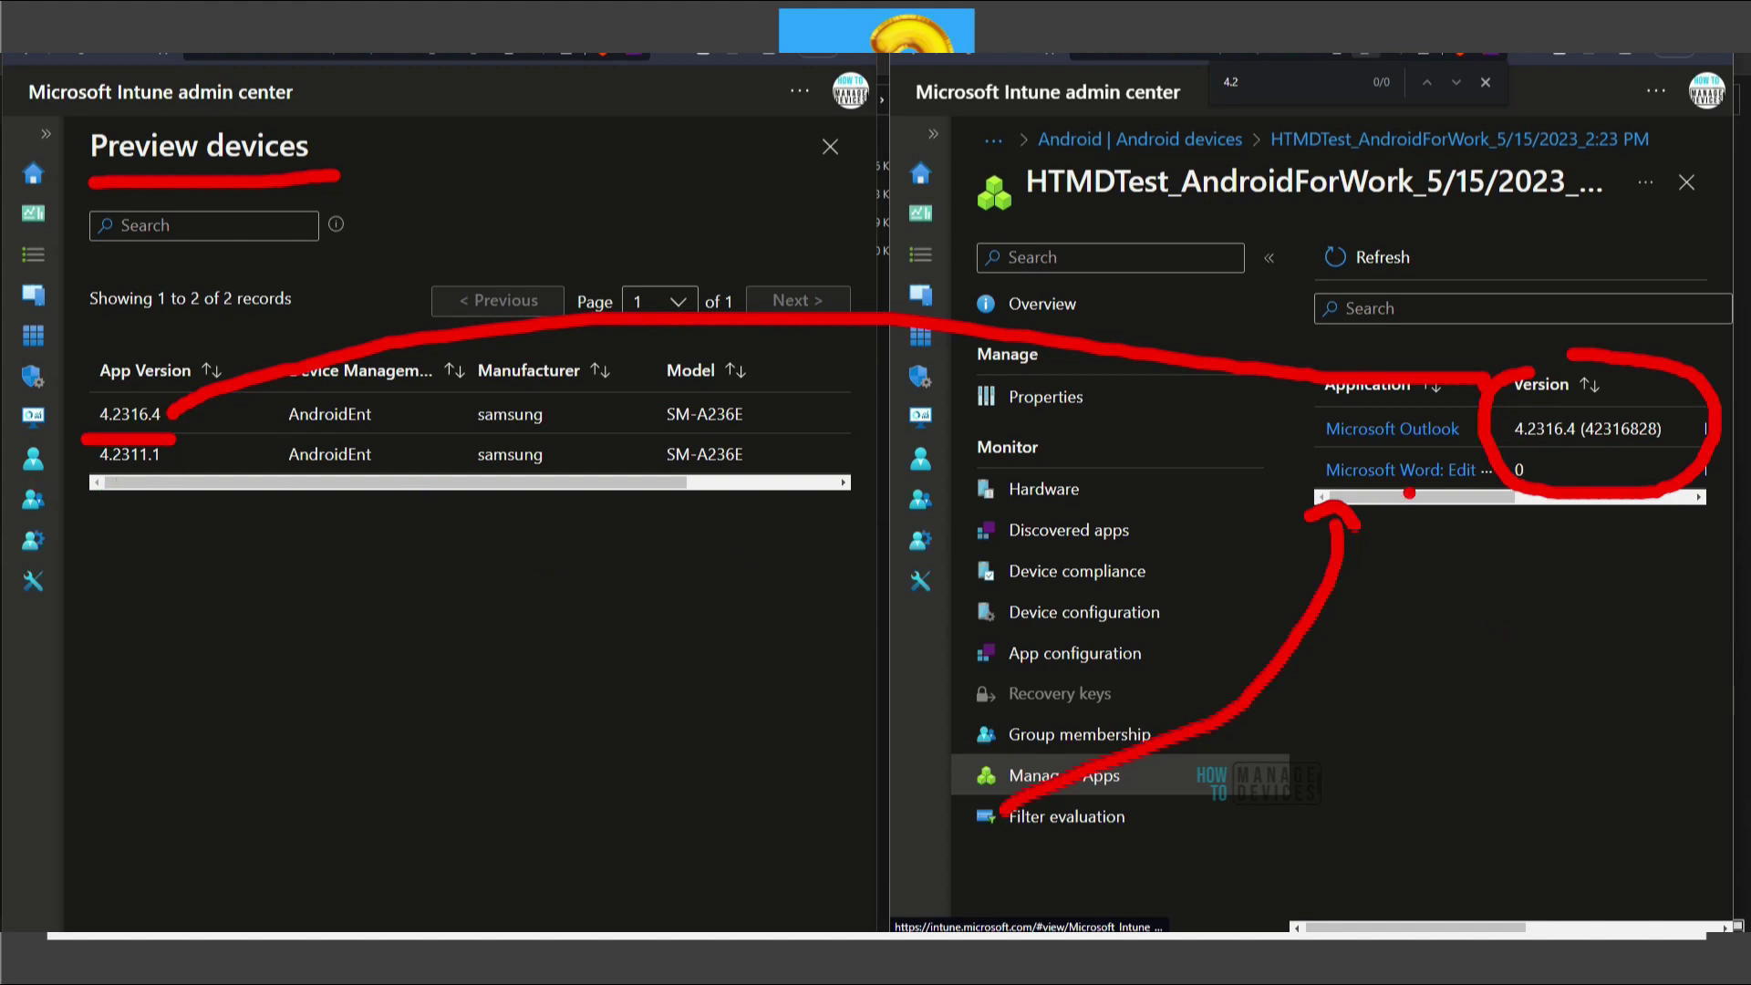
{"action": "left_click_drag", "start_coordinate": [1322, 450], "coordinate": [1457, 449]}
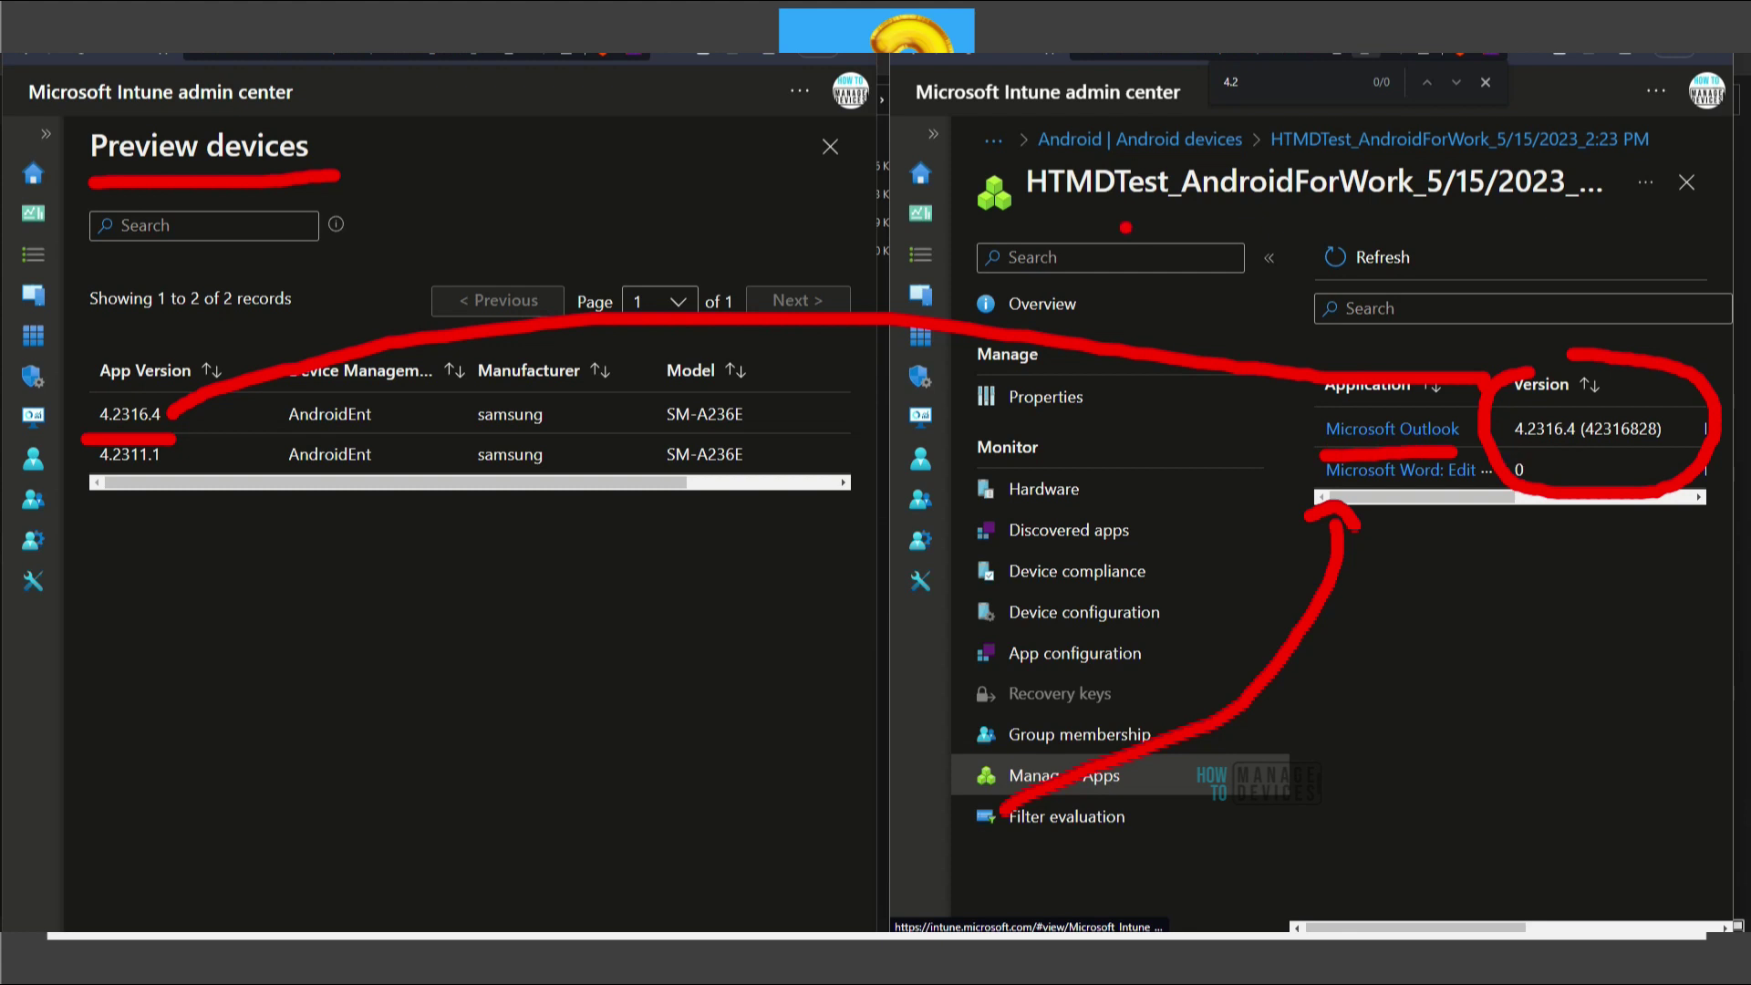
{"action": "left_click_drag", "start_coordinate": [1125, 227], "coordinate": [1543, 223]}
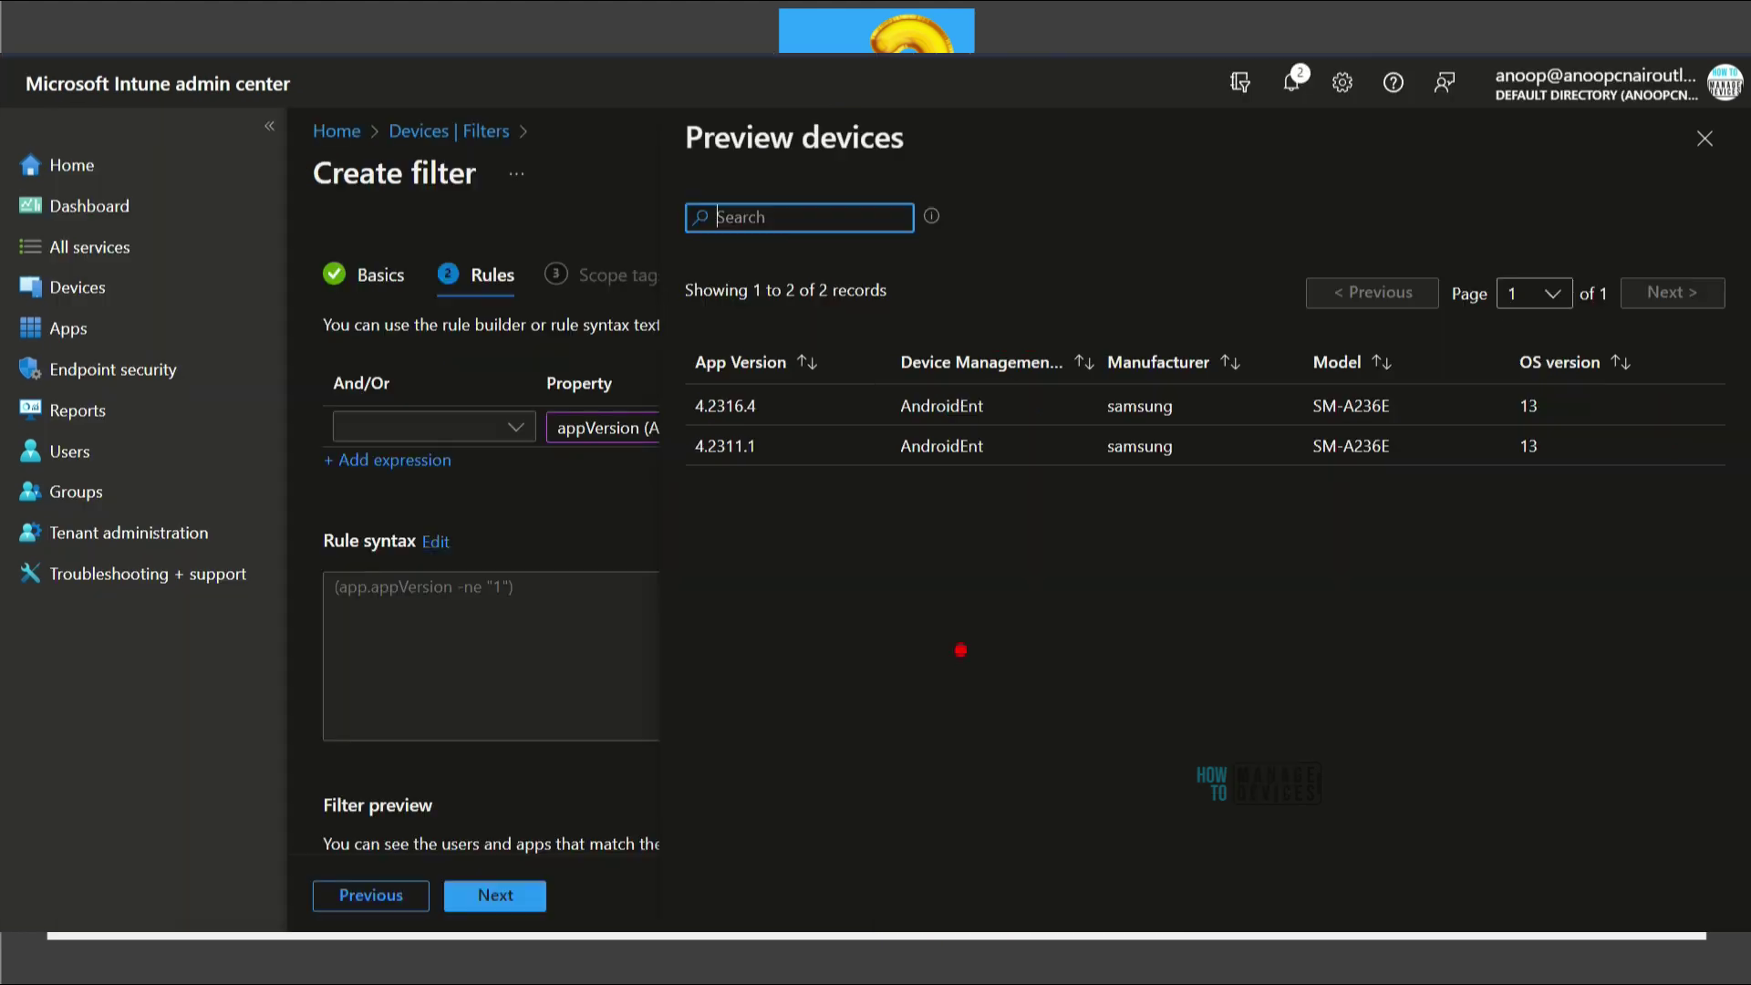
{"action": "mouse_move", "coordinate": [958, 565]}
{"action": "left_mouse_down"}
{"action": "mouse_move", "coordinate": [924, 828]}
{"action": "mouse_move", "coordinate": [989, 770]}
{"action": "left_mouse_up"}
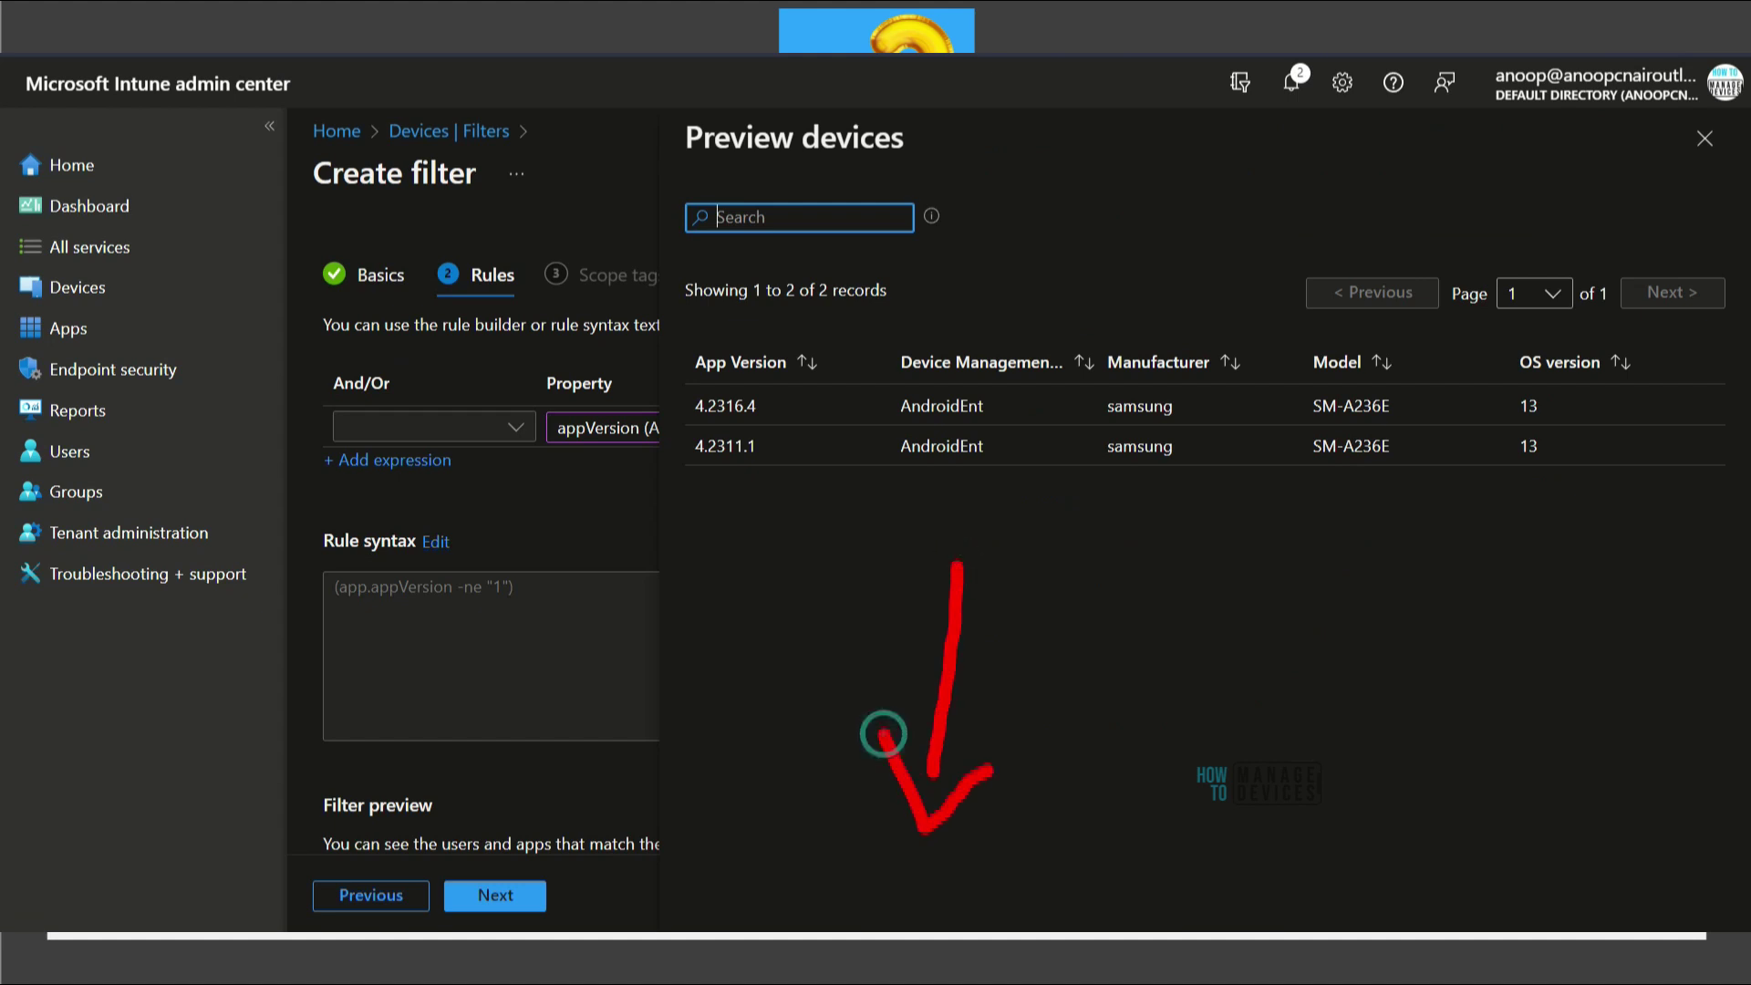
{"action": "left_click_drag", "start_coordinate": [833, 861], "coordinate": [1024, 857]}
{"action": "left_click_drag", "start_coordinate": [864, 895], "coordinate": [1049, 894]}
{"action": "left_click_drag", "start_coordinate": [919, 917], "coordinate": [1098, 912]}
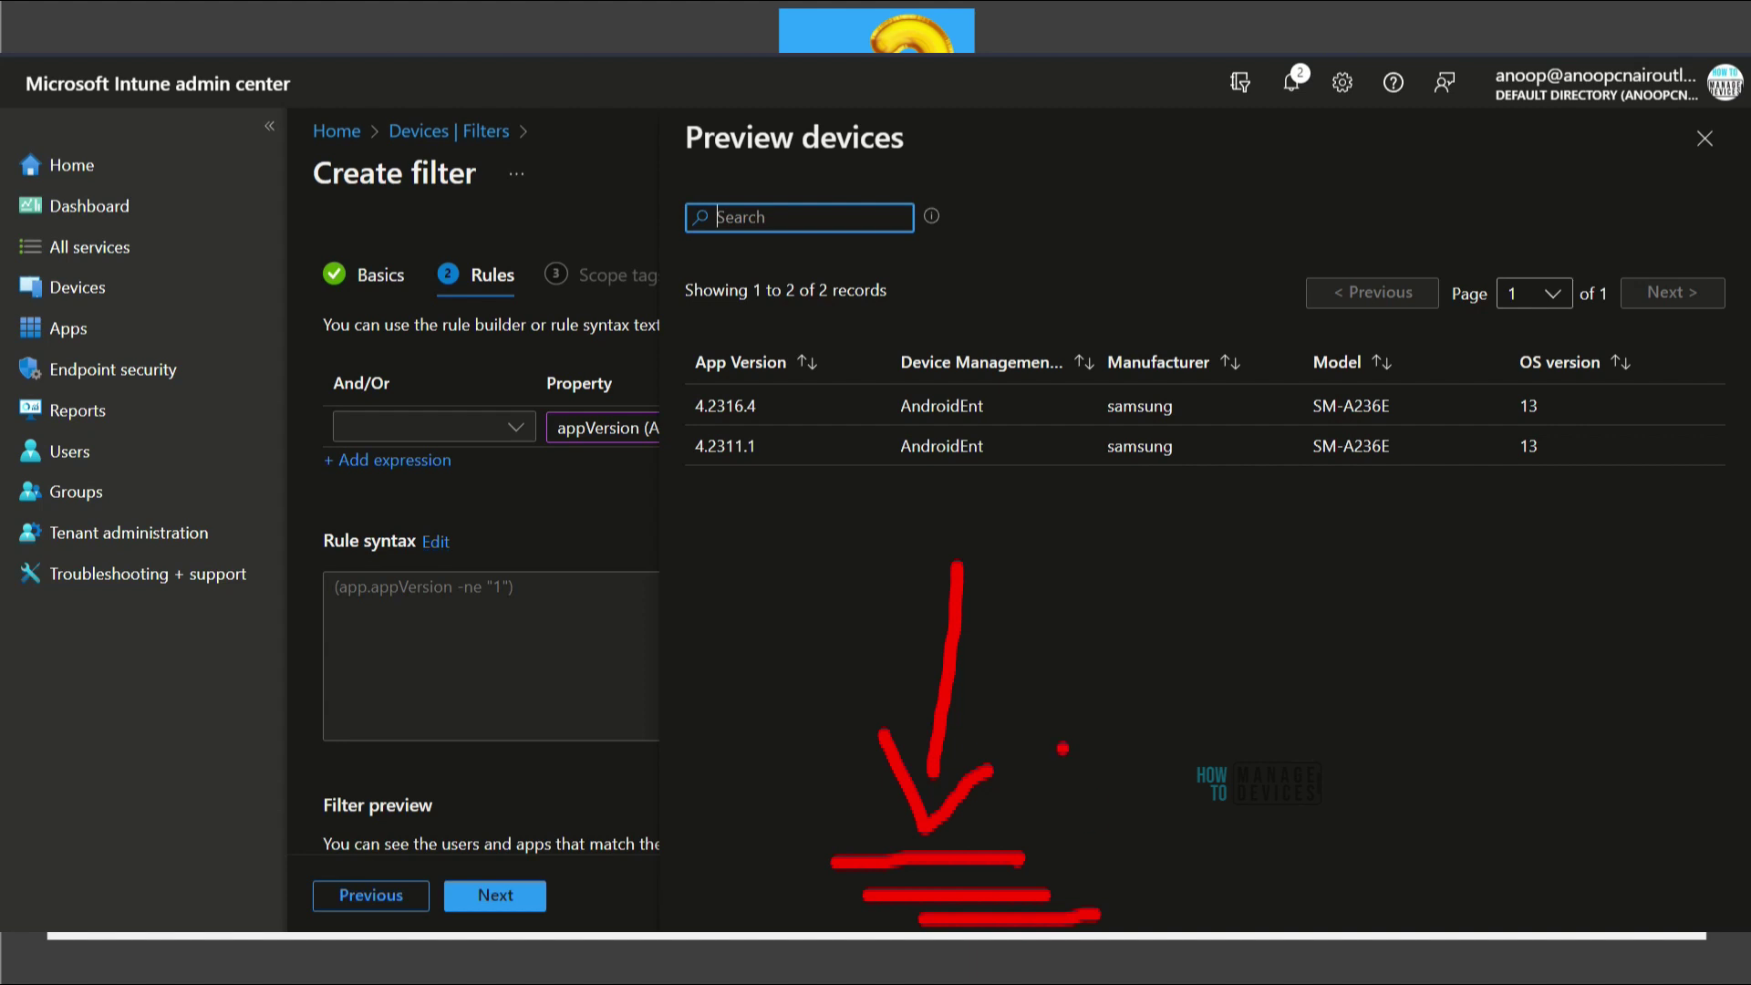
{"action": "mouse_move", "coordinate": [1085, 590]}
{"action": "left_mouse_down"}
{"action": "mouse_move", "coordinate": [1046, 735]}
{"action": "mouse_move", "coordinate": [1083, 749]}
{"action": "left_mouse_up"}
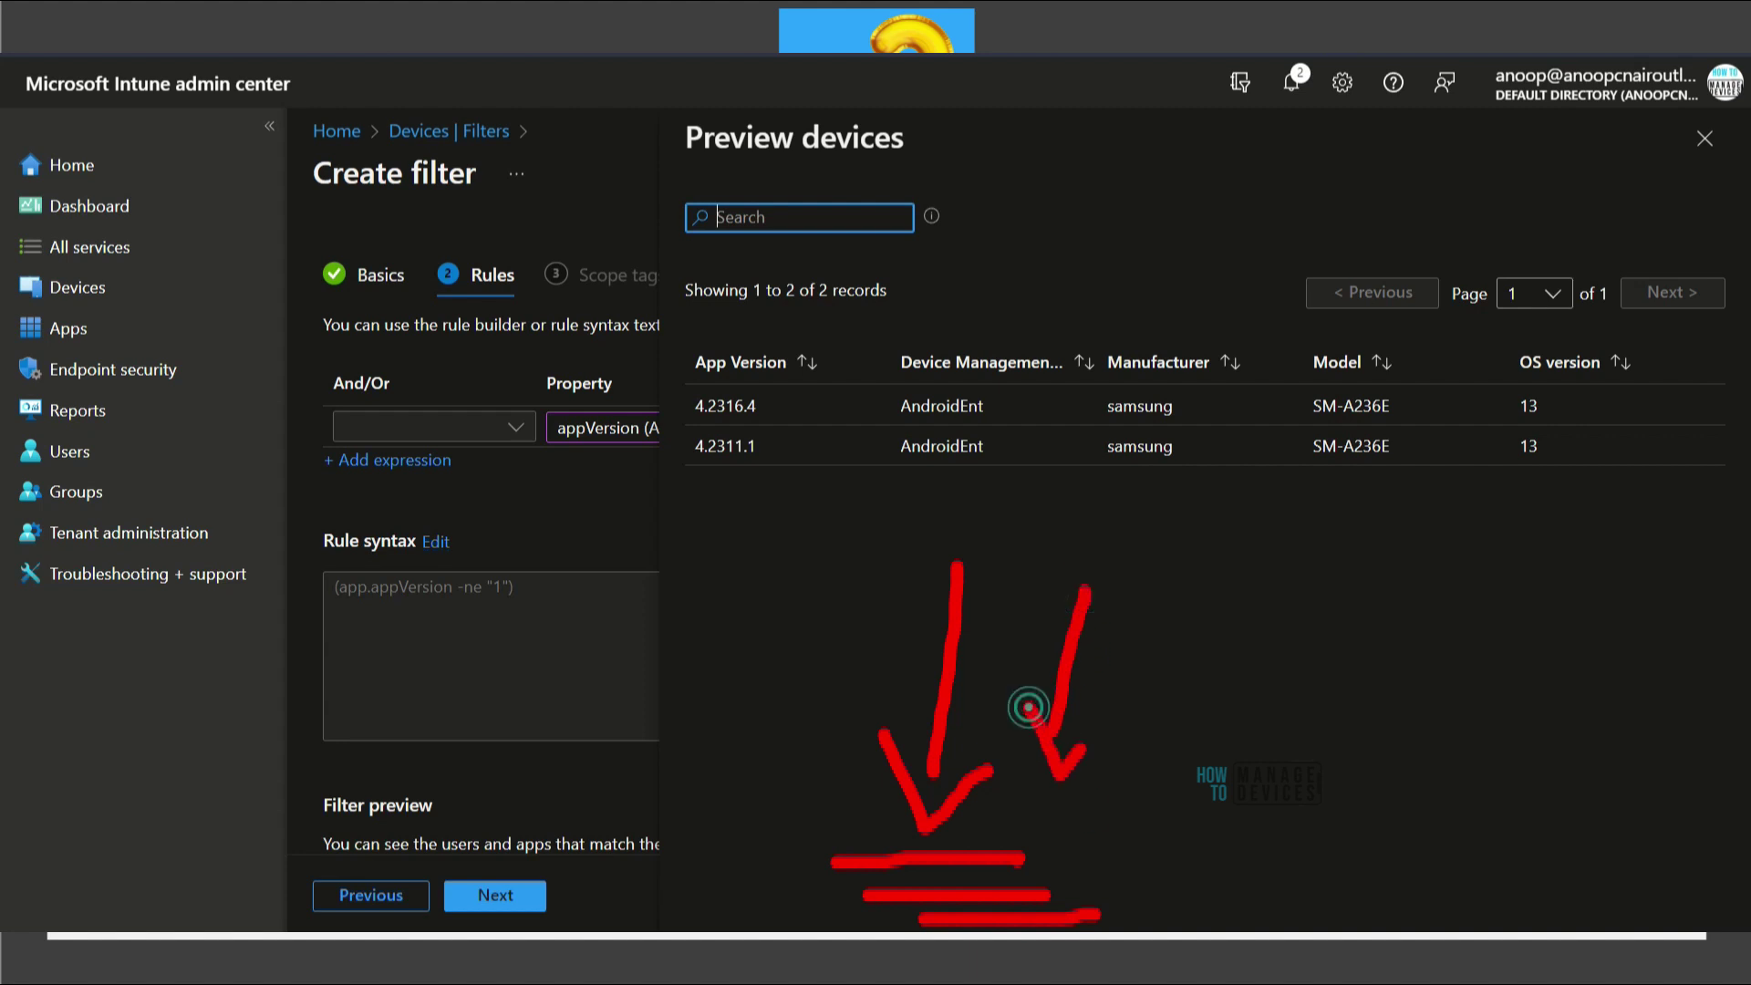
{"action": "mouse_move", "coordinate": [1250, 578]}
{"action": "left_mouse_down"}
{"action": "mouse_move", "coordinate": [1206, 873]}
{"action": "mouse_move", "coordinate": [1258, 834]}
{"action": "left_mouse_up"}
{"action": "left_click_drag", "start_coordinate": [1145, 886], "coordinate": [1293, 879]}
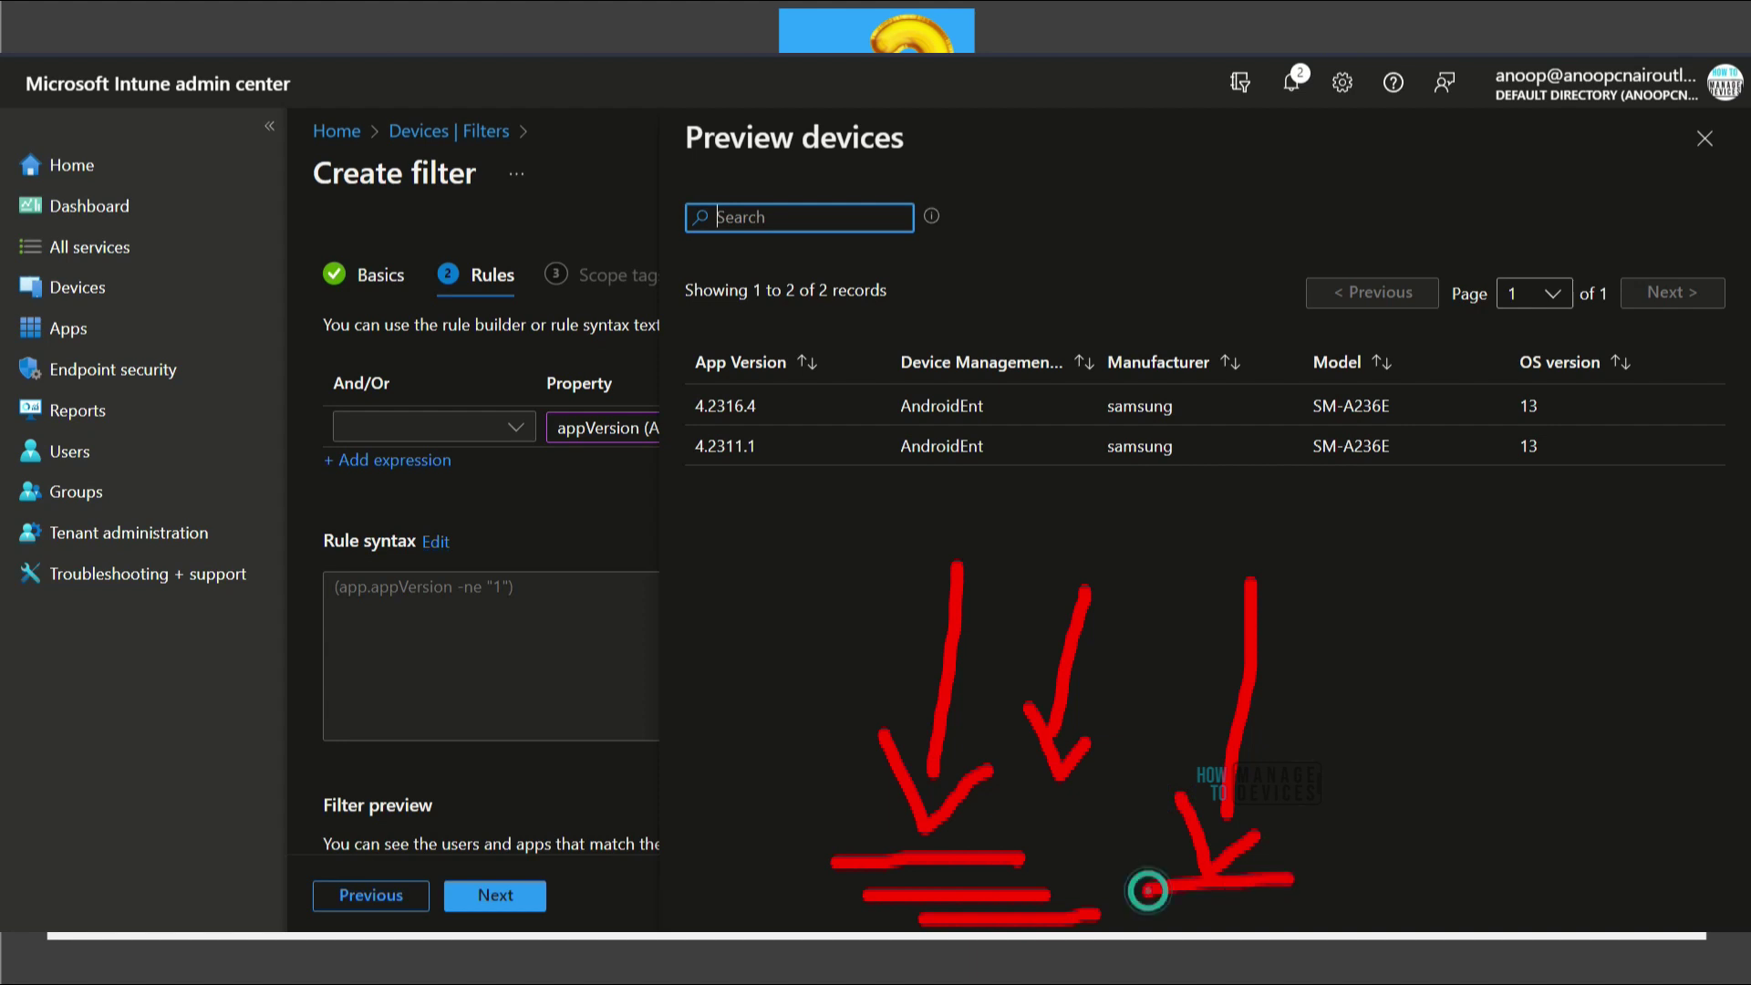
{"action": "left_click_drag", "start_coordinate": [1151, 917], "coordinate": [1293, 907]}
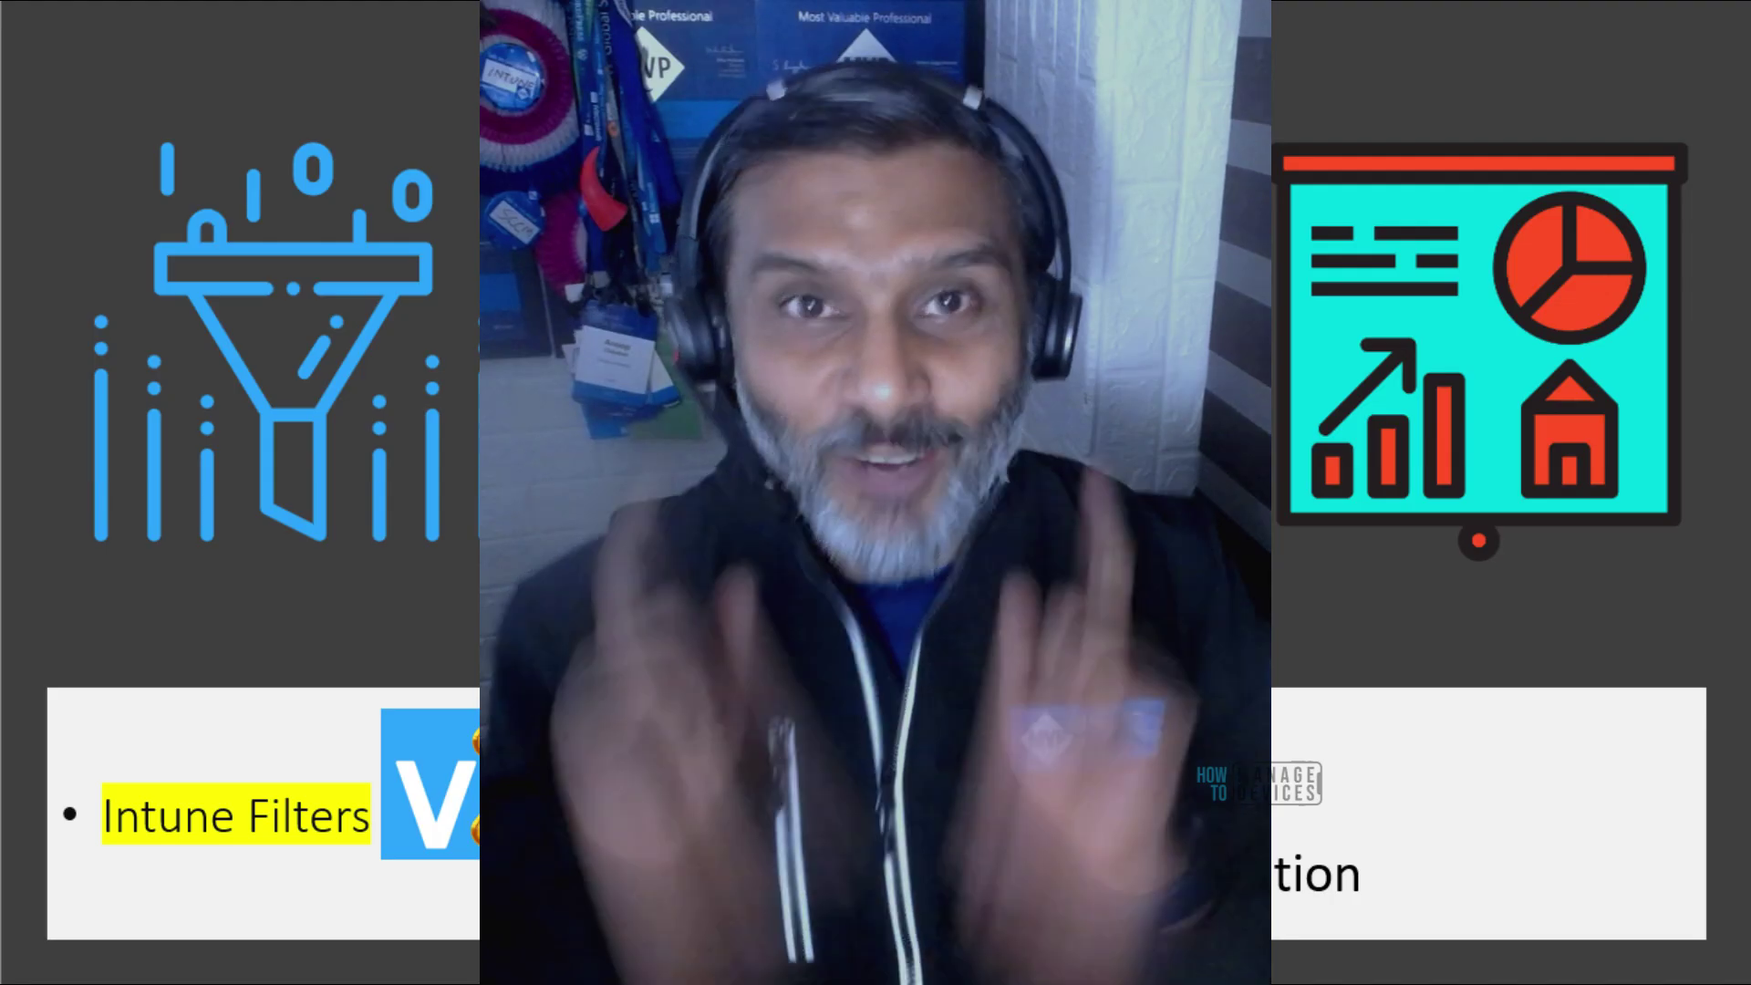